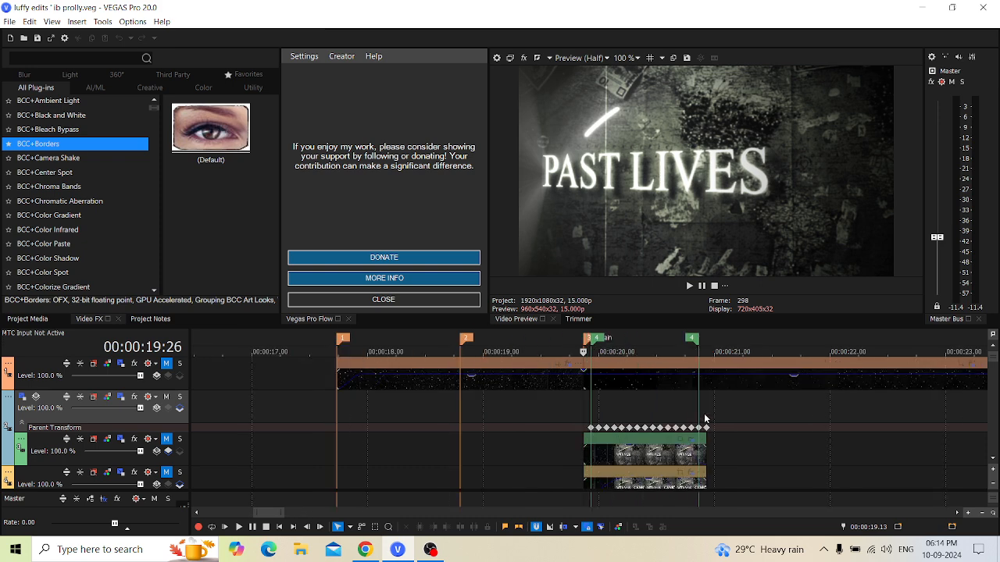
Examine the "PAST LIVES" title shot frame by frame in the preview, in both directions.
left_click(652, 403)
key("Left")
key("Left")
key("Left")
key("Left")
key("Left")
key("Left")
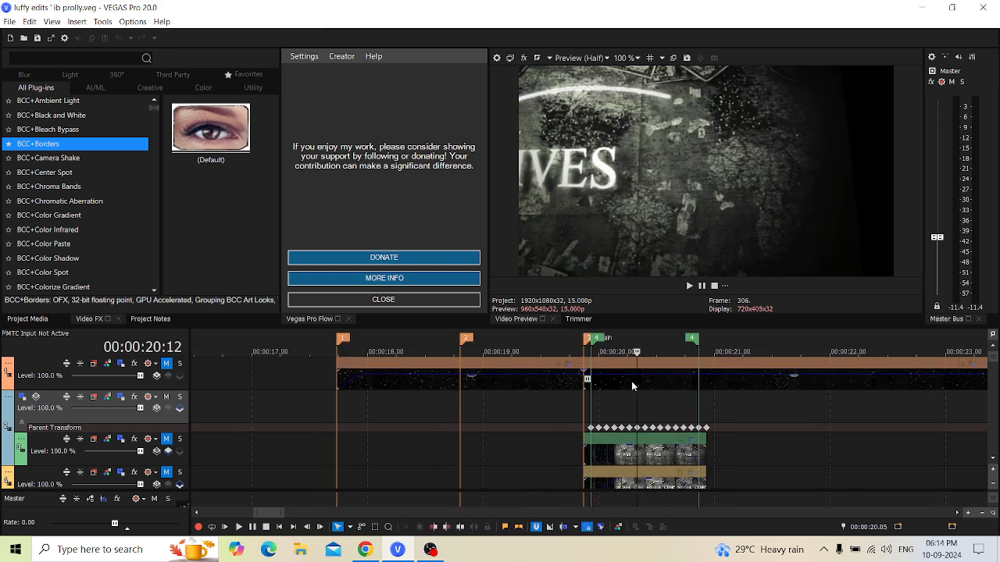
key("Right")
key("Right")
key("Right")
key("Right")
key("Right")
key("Right")
key("Right")
key("Right")
key("Right")
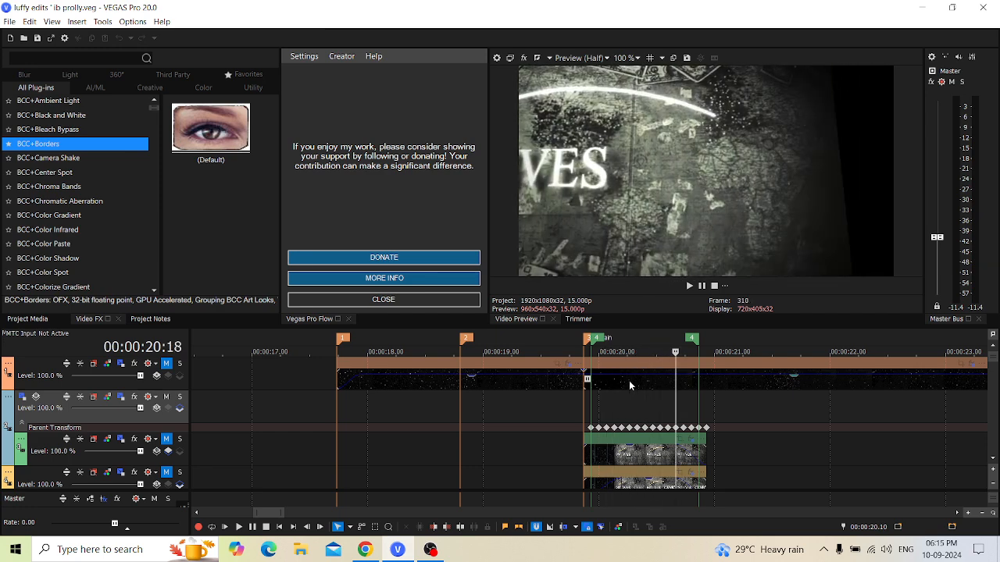
Look through the lower tracks and preview the zooming eye clip on track 25 around 00:00:18.
scroll(994, 362, "down", 5)
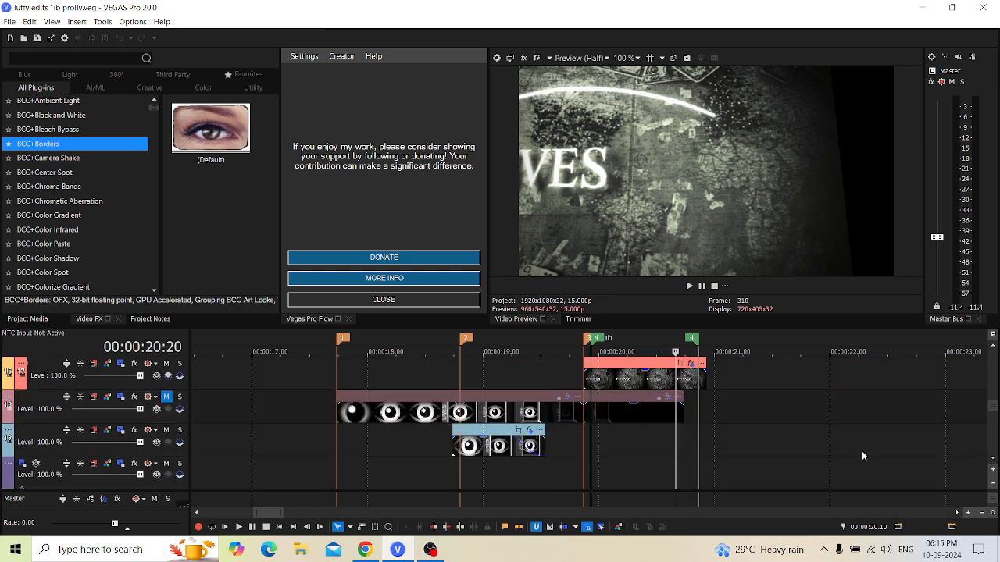
scroll(994, 437, "down", 6)
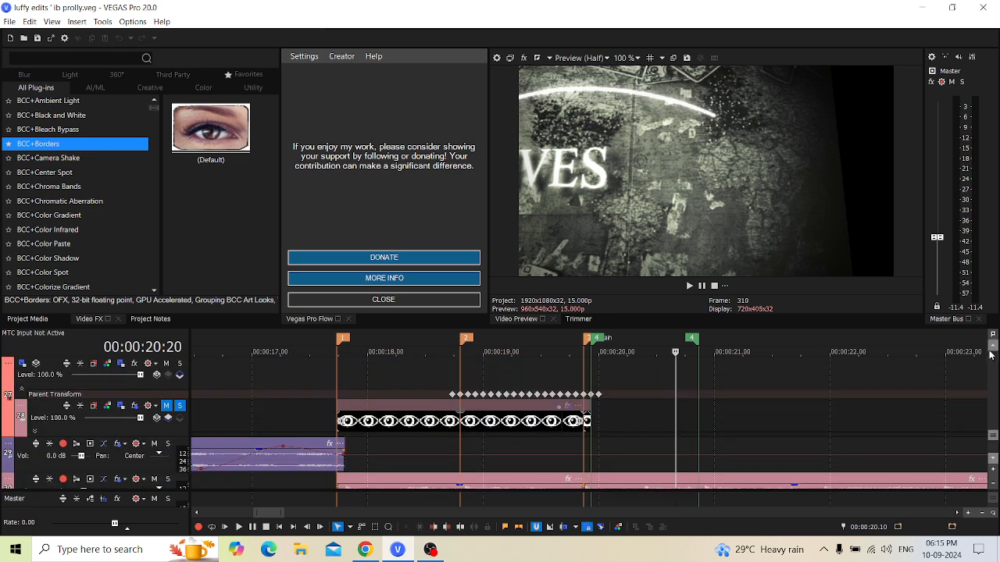
scroll(390, 380, "up", 2)
left_click(391, 379)
left_click(414, 378)
left_click(406, 379)
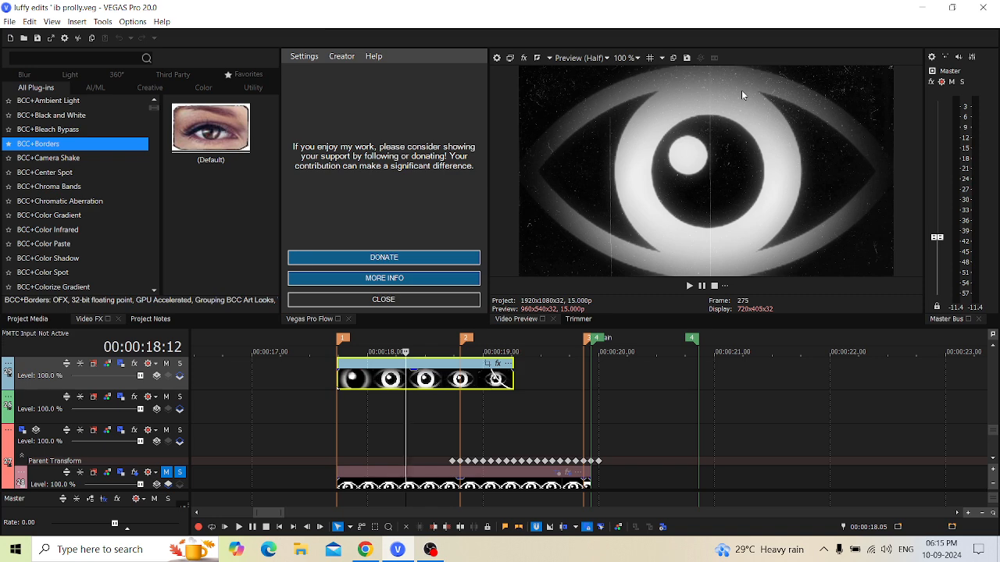
left_click(574, 405)
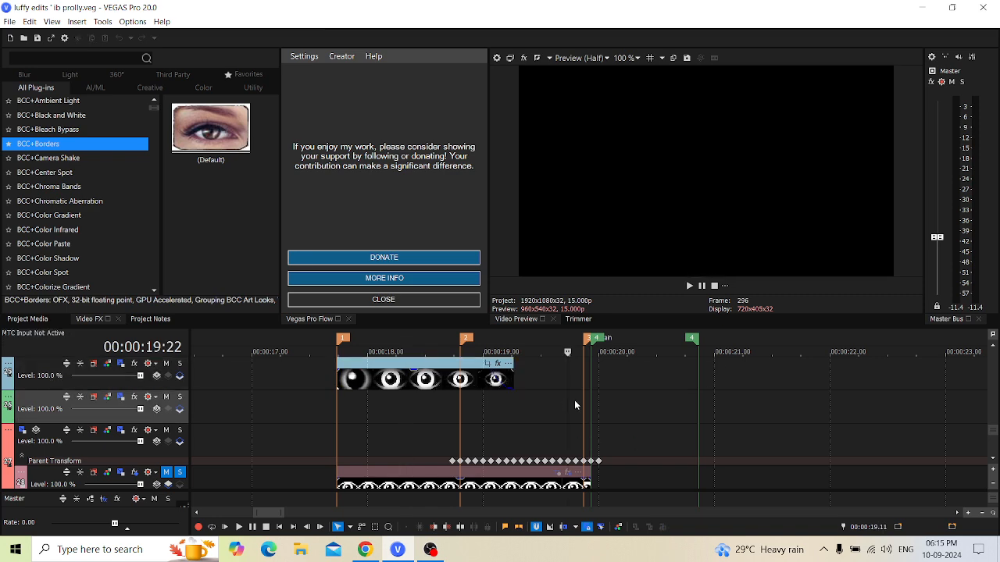
Play and step through the movement of the "PAST LIVES" shot after the third marker.
key("space")
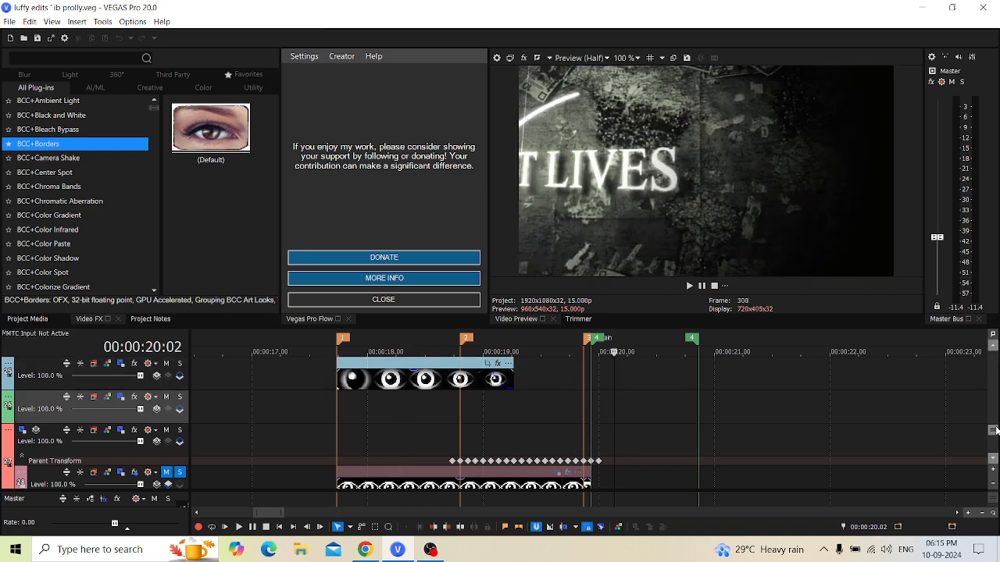
key("Left")
key("Left")
key("Left")
key("Left")
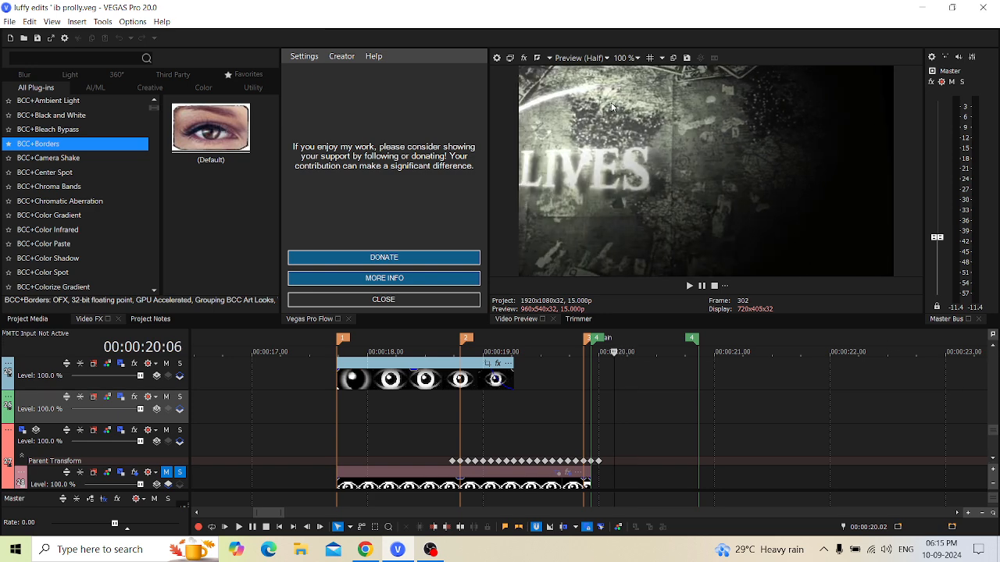
key("Right")
key("Right")
key("Left")
key("Left")
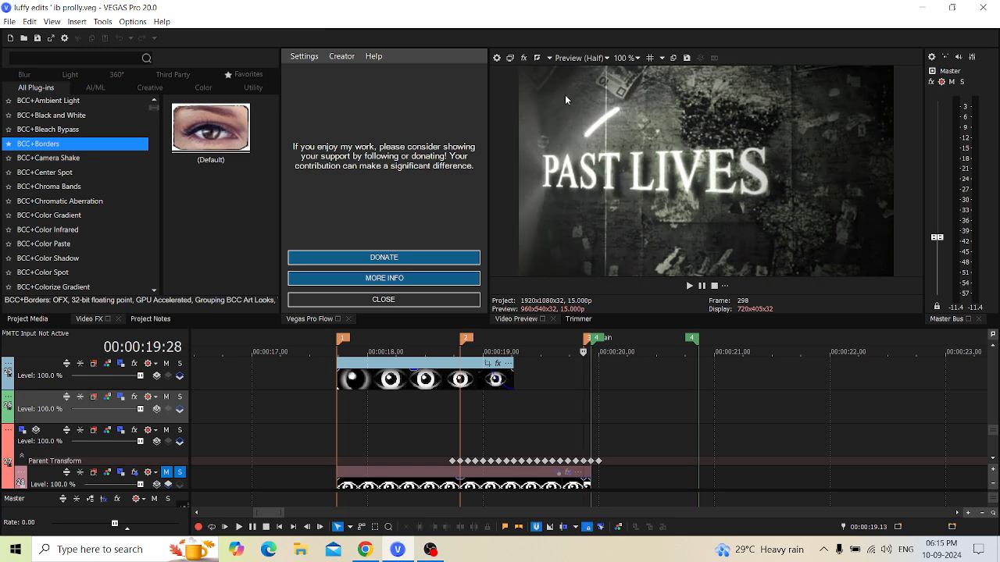
key("Left")
key("Right")
key("Right")
key("space")
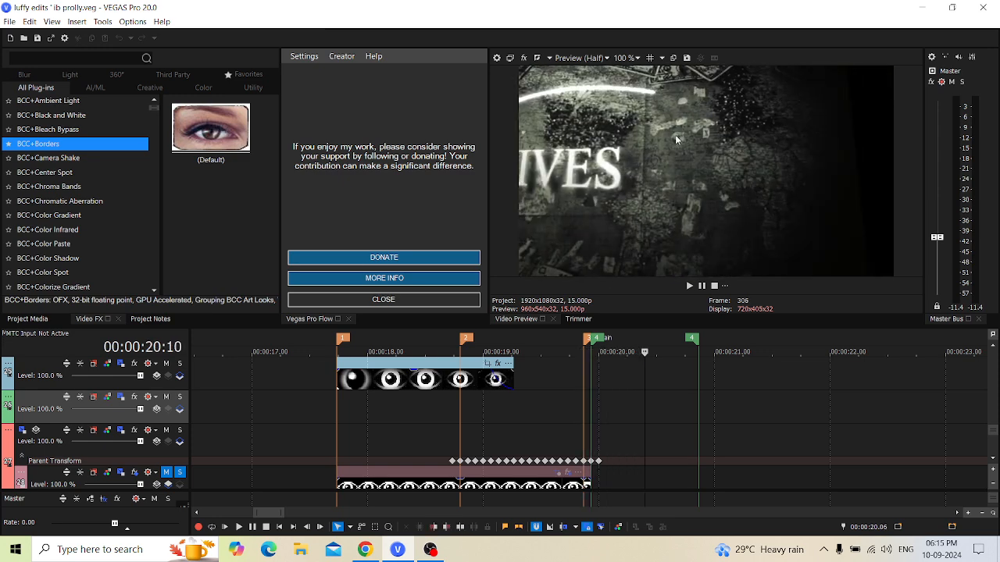
key("space")
Select the repeated-eye image event and unmute its track 28.
left_click(992, 459)
left_click(992, 459)
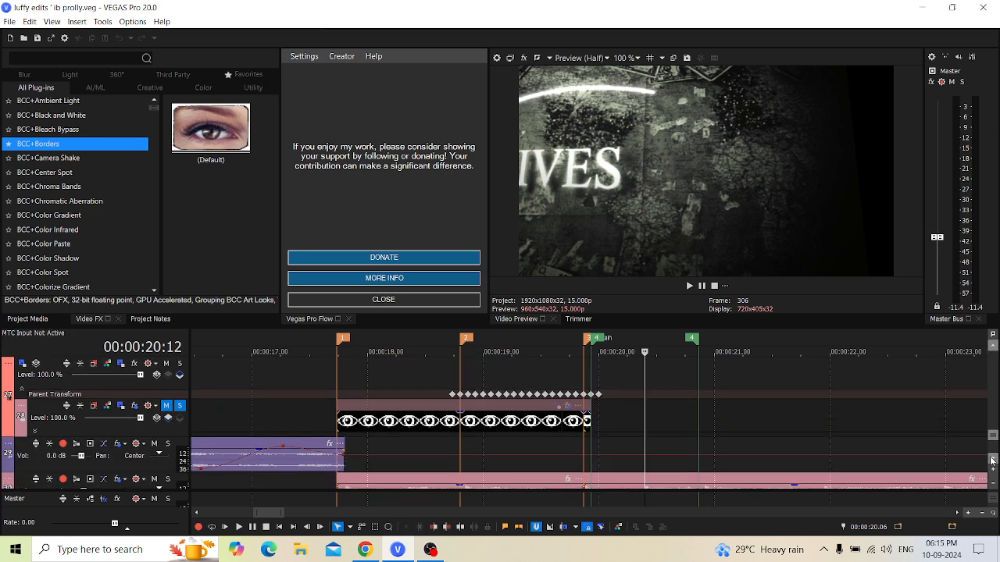
left_click(367, 422)
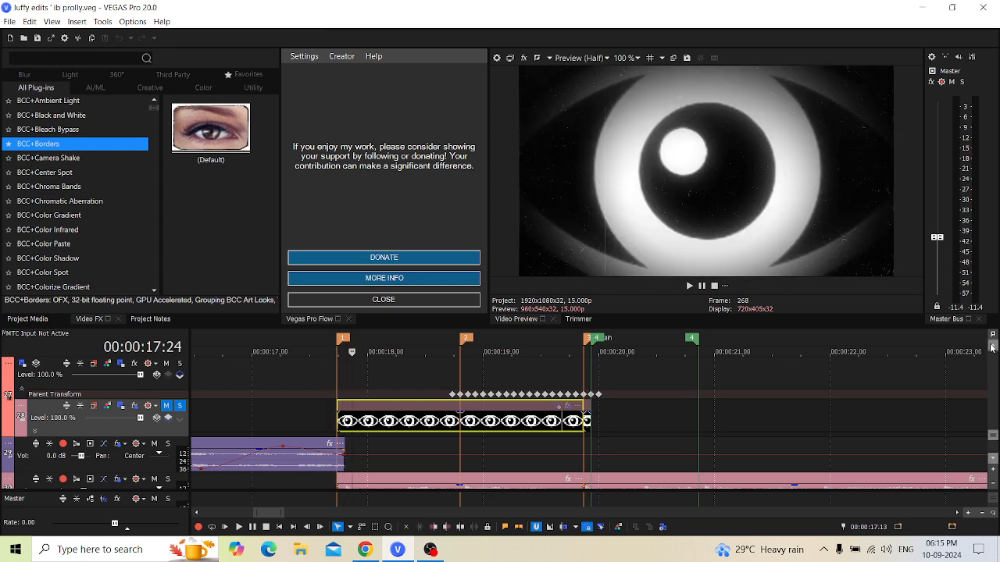
scroll(991, 348, "up", 4)
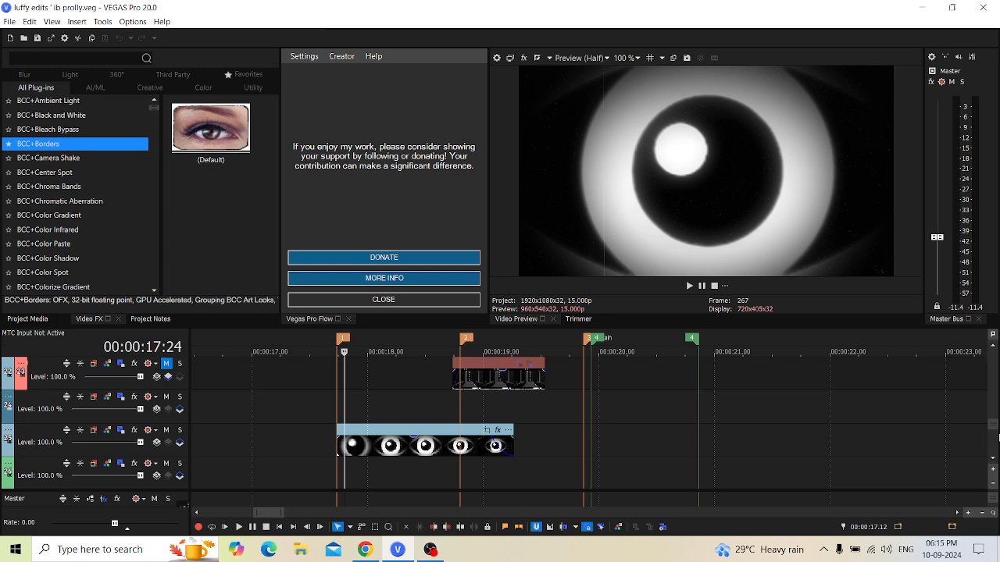
left_click_drag(993, 426, 997, 451)
left_click(993, 346)
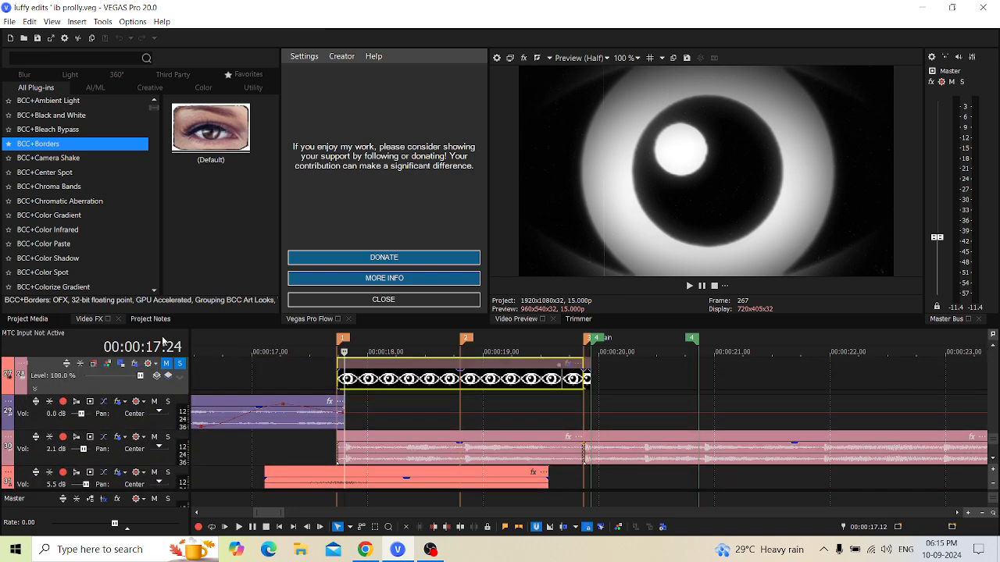
left_click(165, 366)
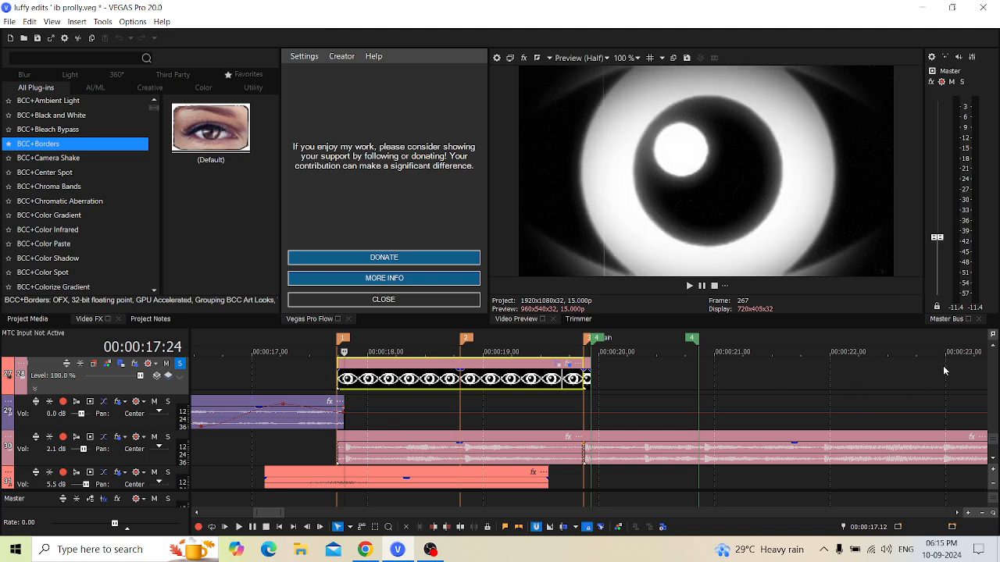
Mute tracks 25 and 19, which hold the other eye clips.
left_click(994, 348)
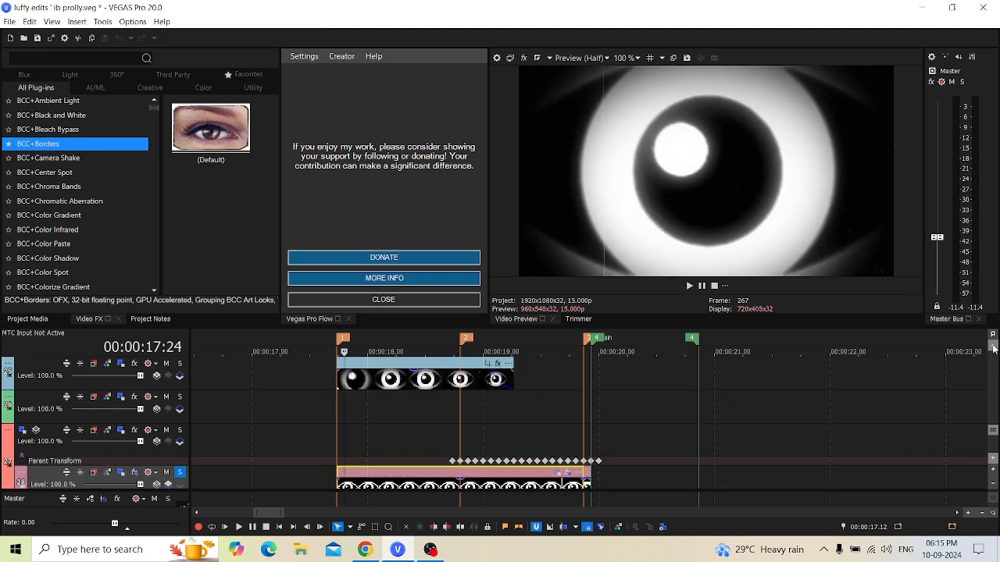
left_click(166, 364)
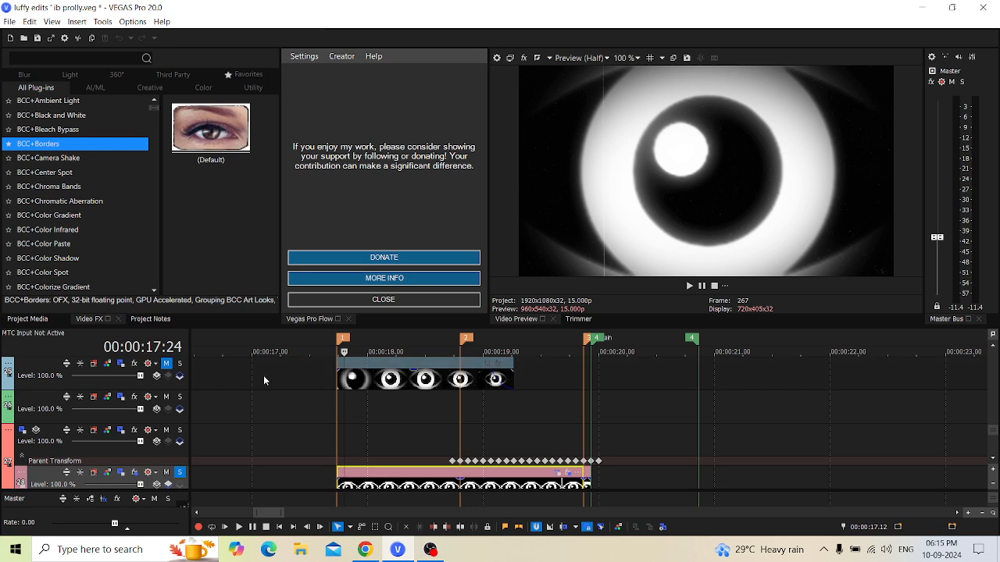
left_click(993, 348)
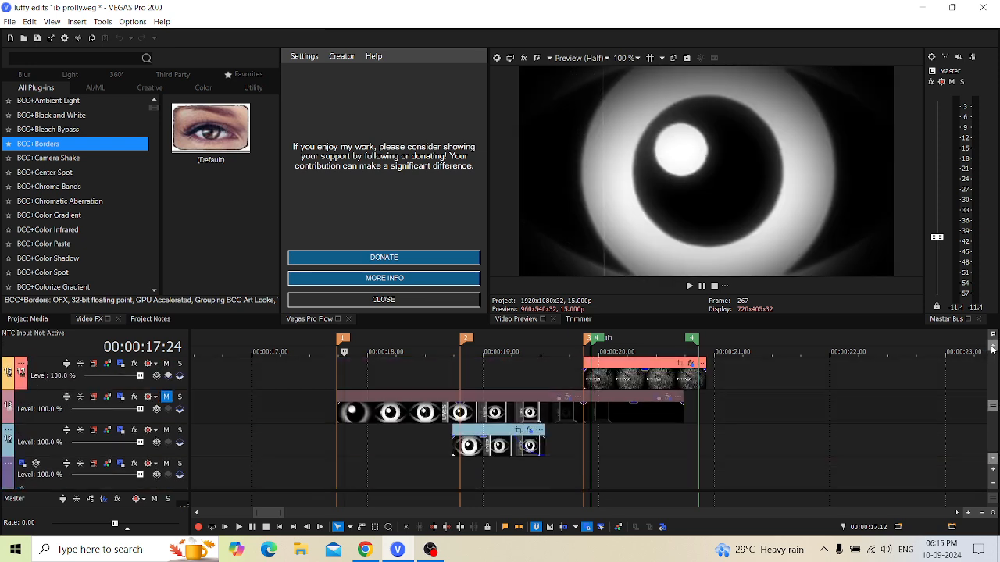
left_click(992, 349)
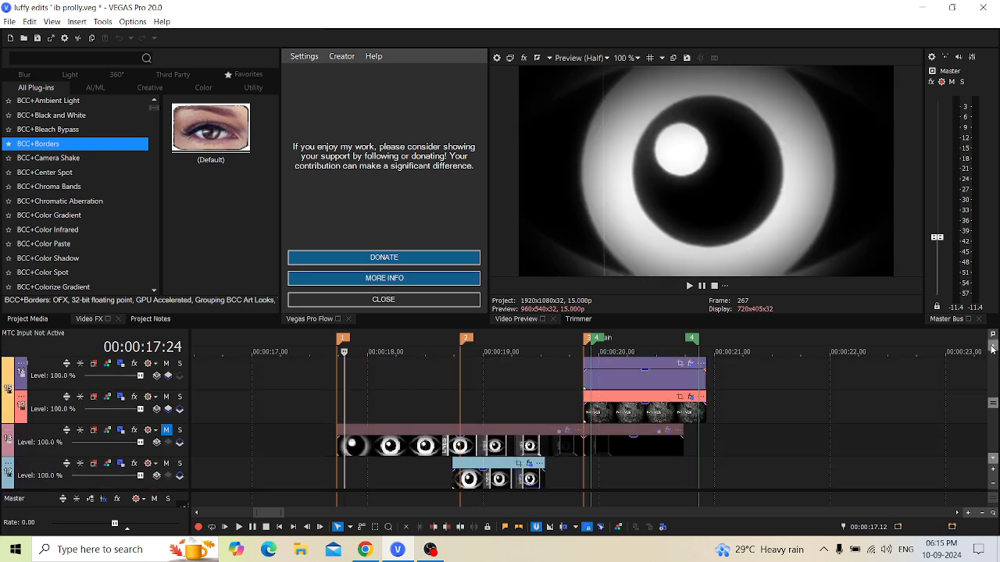
left_click(166, 465)
Open the event effects of the eye image on track 28 and show its first S_BlurMoCurves settings.
left_click(993, 348)
left_click(994, 347)
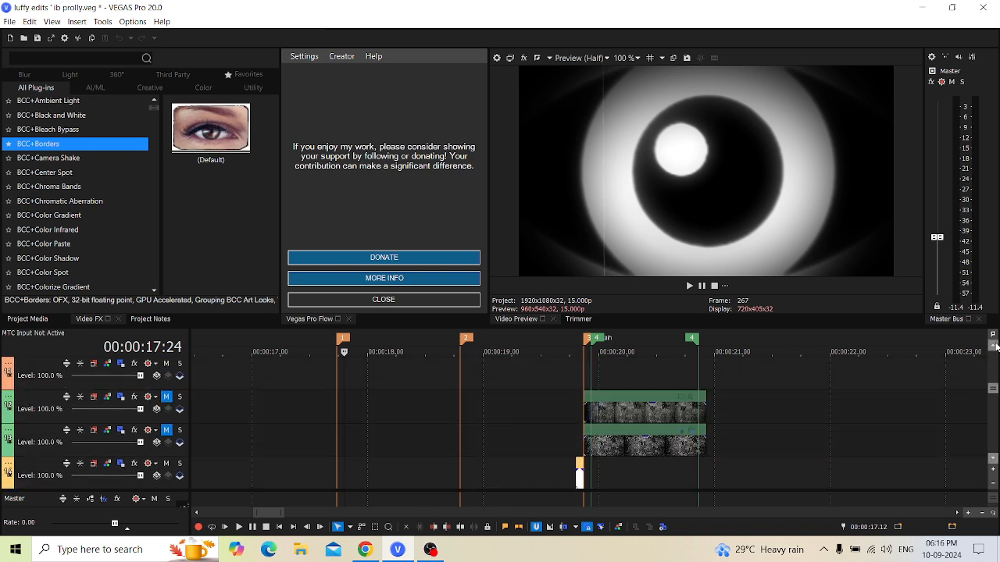
left_click(994, 348)
left_click(994, 347)
left_click(993, 347)
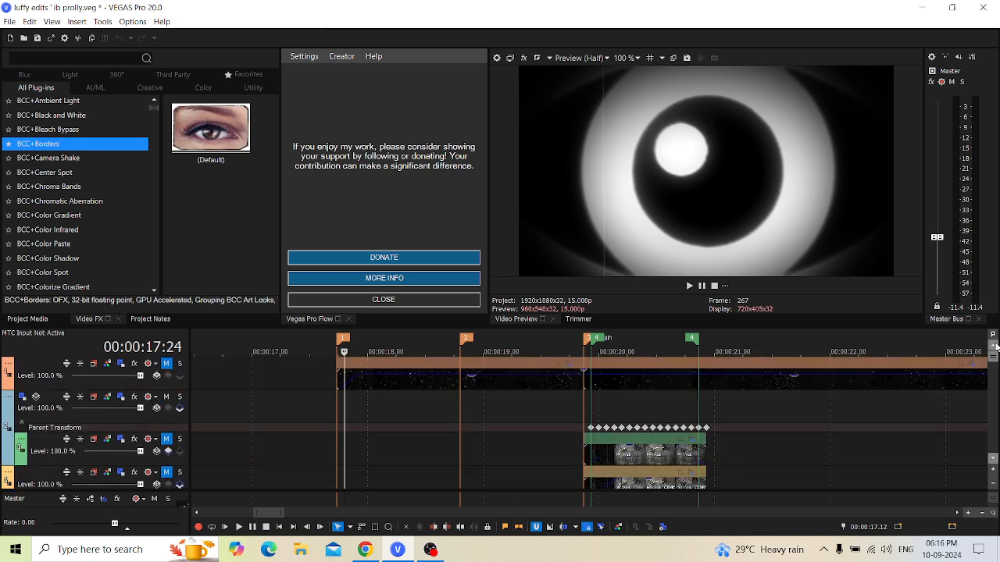
left_click_drag(994, 358, 993, 435)
left_click(568, 408)
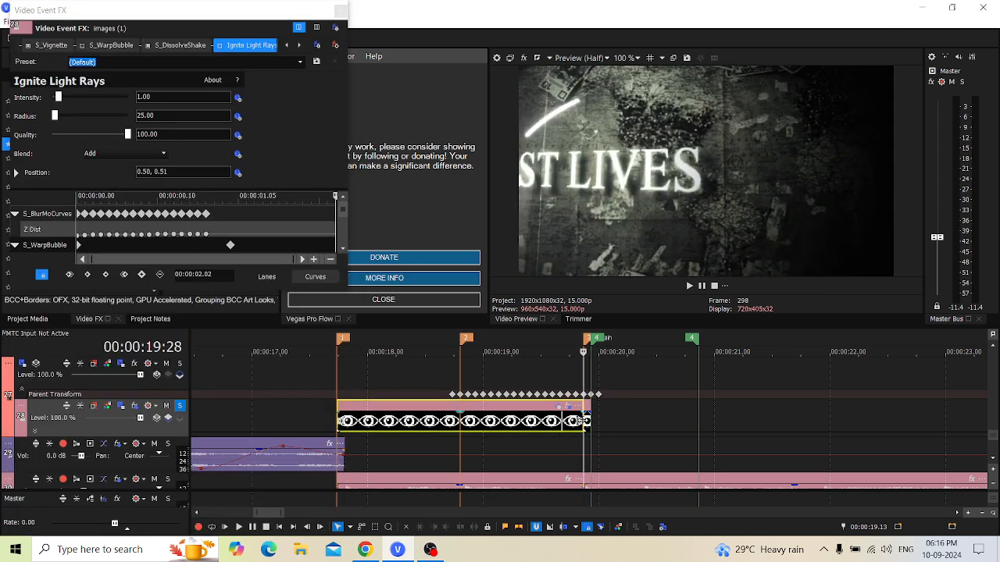
left_click(392, 428)
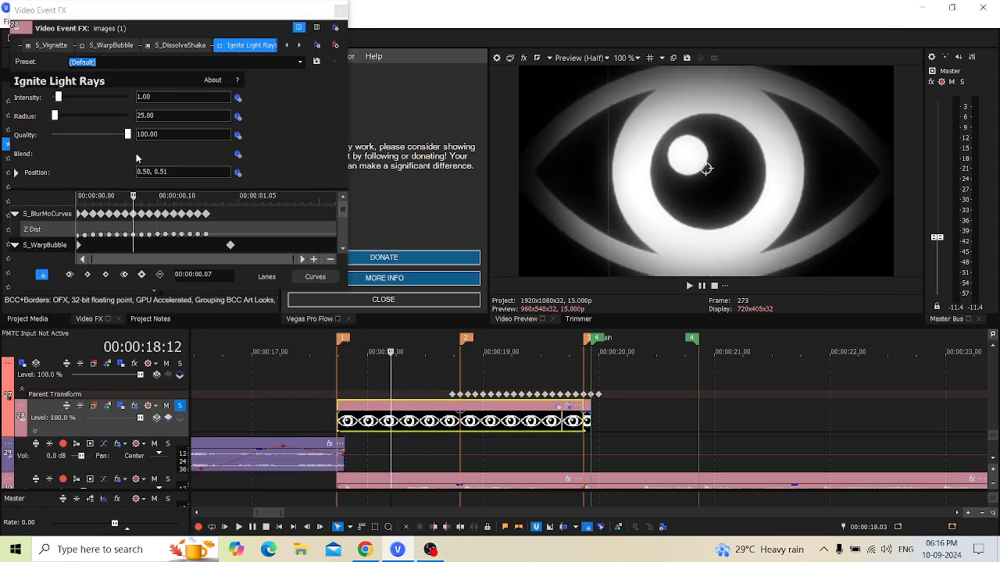
left_click(288, 45)
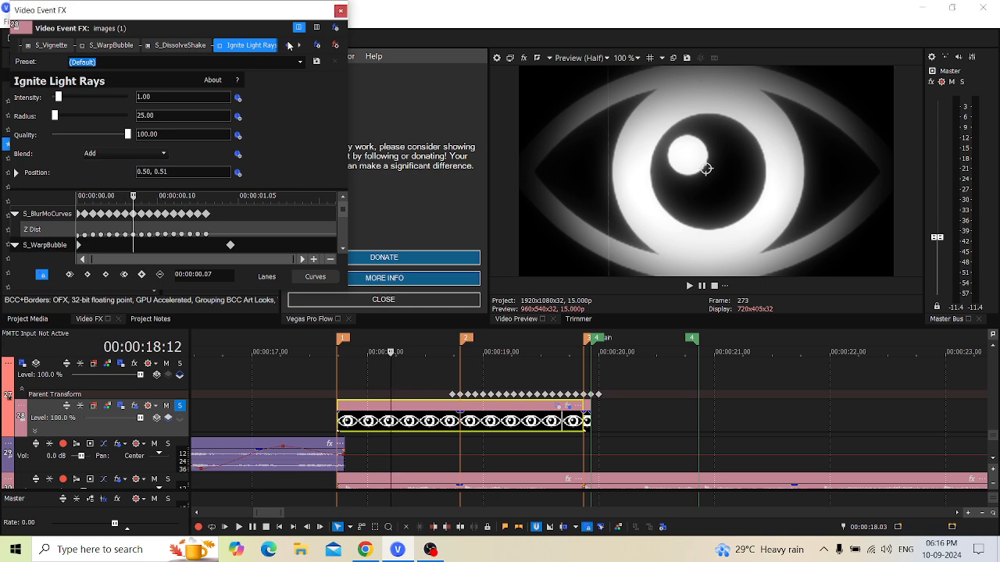
left_click(287, 46)
left_click(287, 45)
left_click(287, 45)
left_click(109, 46)
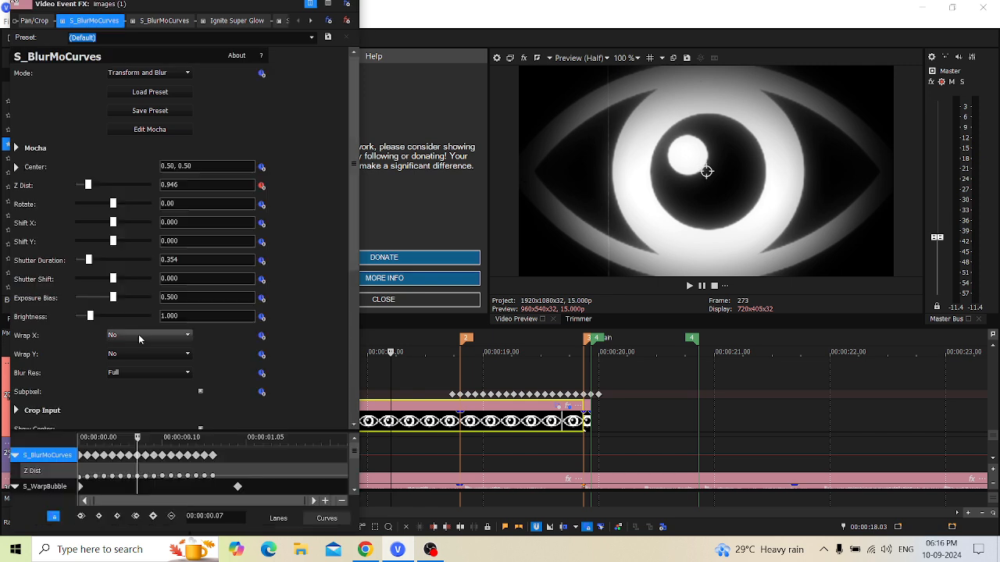
Examine the S_BlurMoCurves Z Dist animation from its first to its last keyframe and close the effects window.
left_click_drag(138, 438, 79, 438)
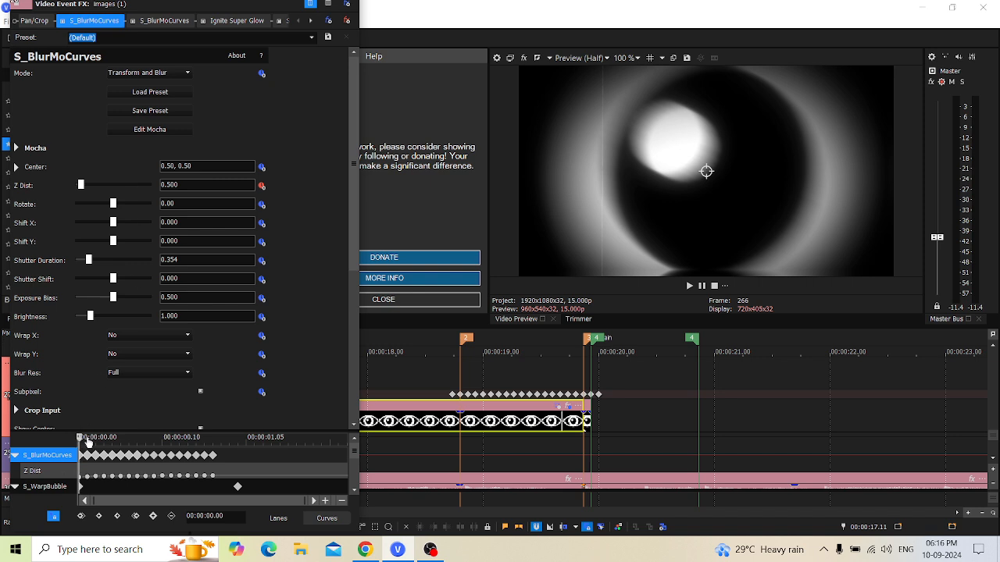
left_click_drag(79, 440, 212, 437)
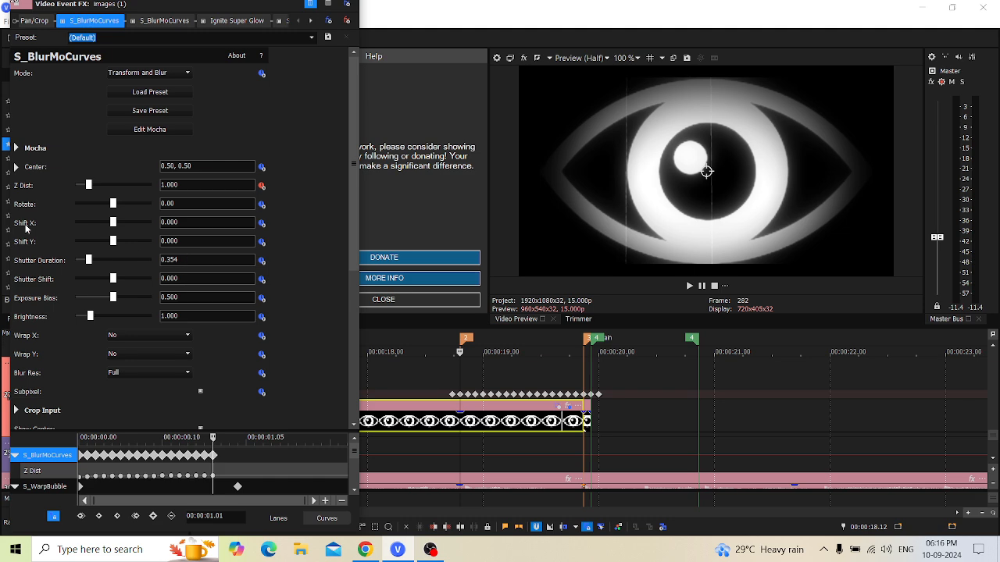
left_click_drag(113, 4, 116, 29)
left_click(356, 8)
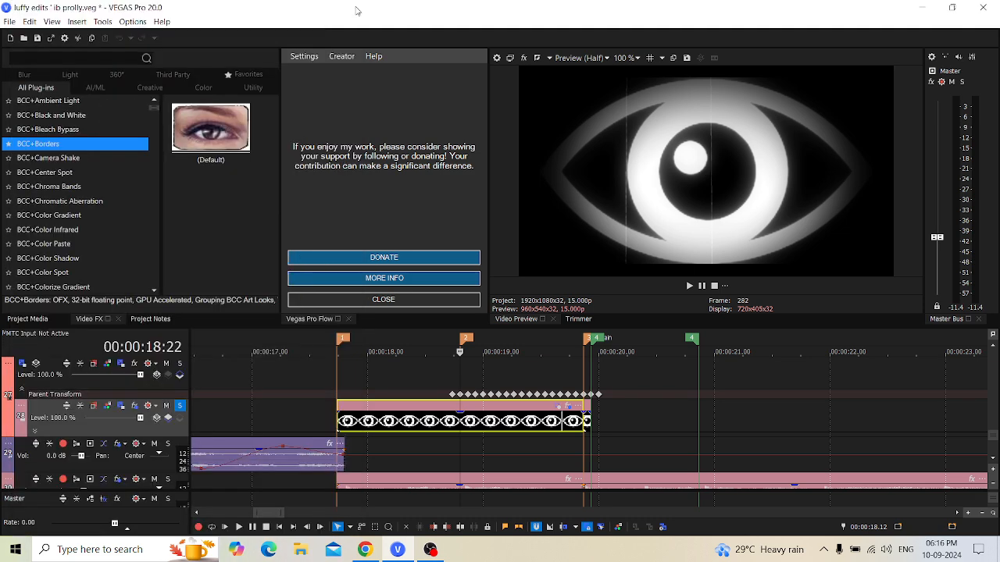
Dismiss the Vegas Pro Flow support notice and load the custom "smooth zo" curve for the S_BlurMoCurves Z Dist parameter.
left_click(375, 298)
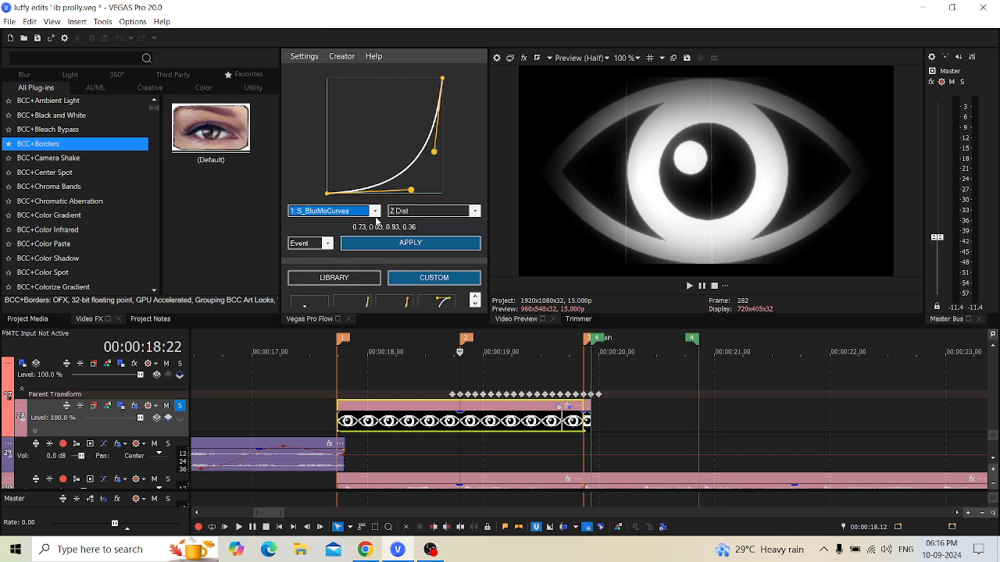
left_click_drag(348, 261, 351, 163)
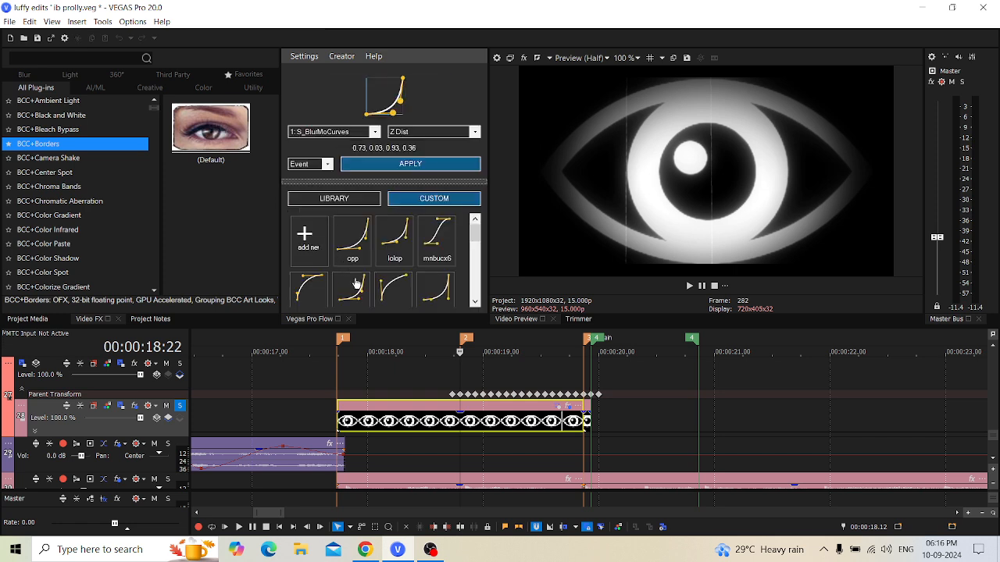
scroll(355, 286, "down", 4)
scroll(353, 287, "up", 1)
scroll(393, 275, "up", 1)
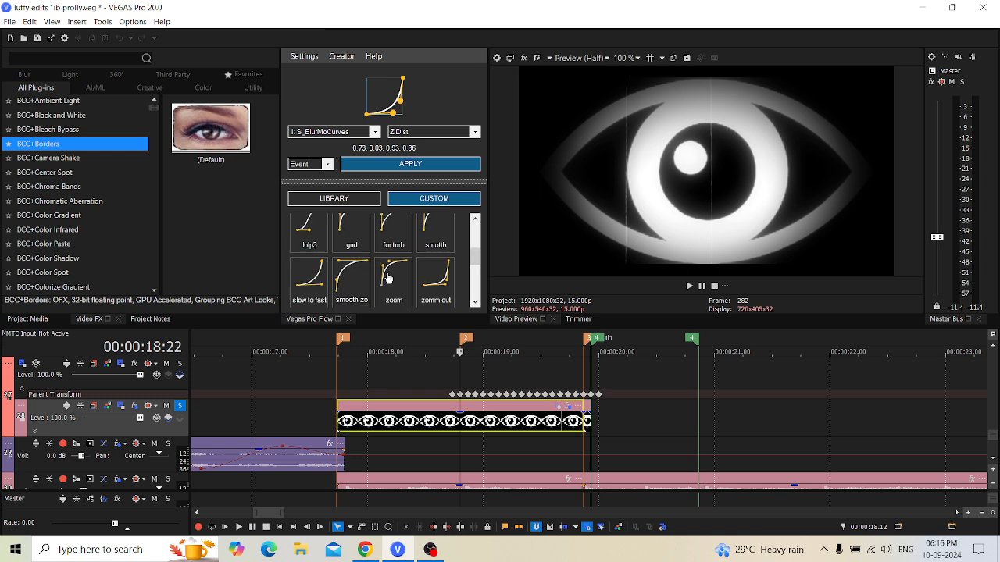
left_click(348, 285)
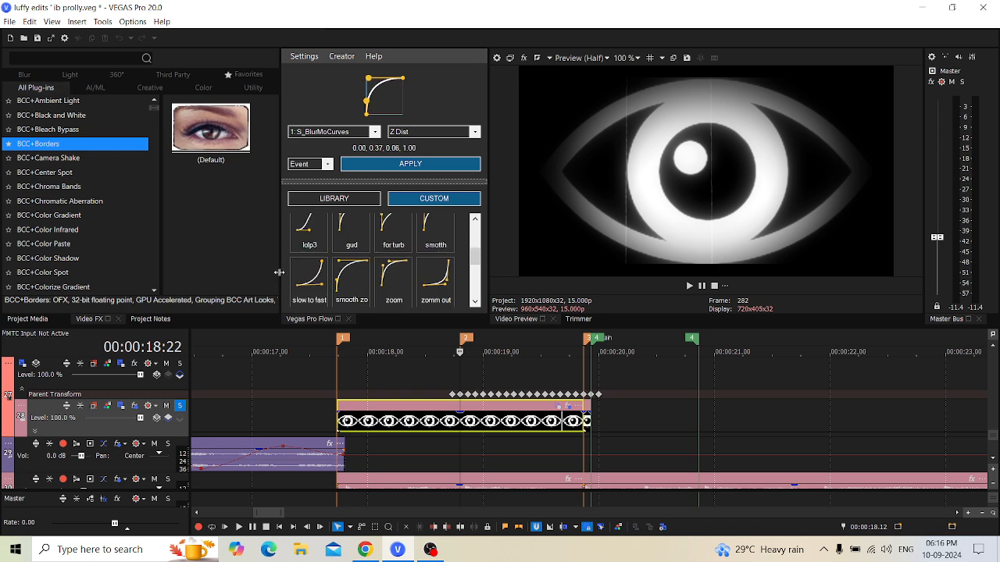
Widen the Vegas Pro Flow workspace and reshape the Z Dist easing curve to 0.02, 0.48, 0.30, 0.94.
left_click_drag(280, 277, 185, 253)
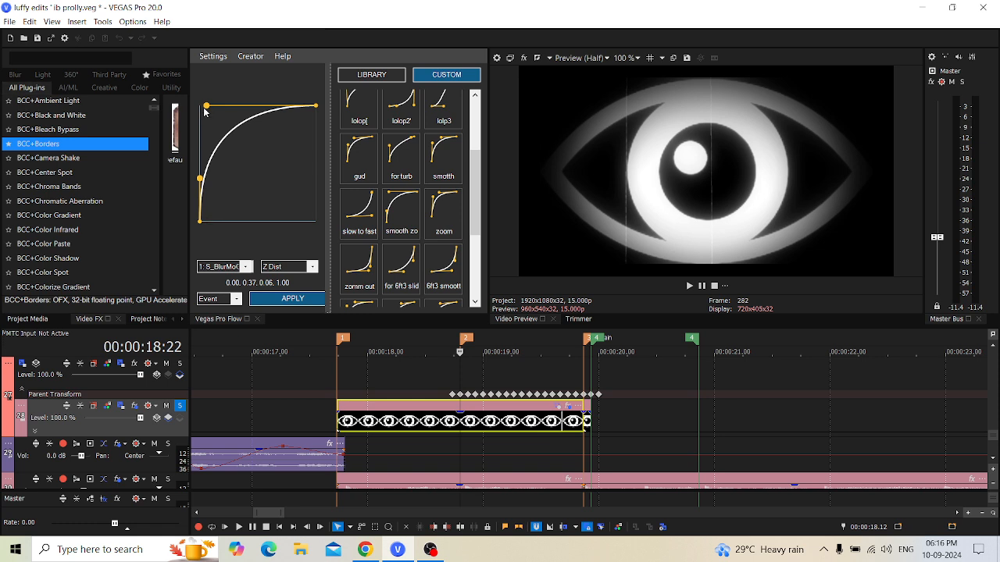
left_click_drag(207, 107, 228, 112)
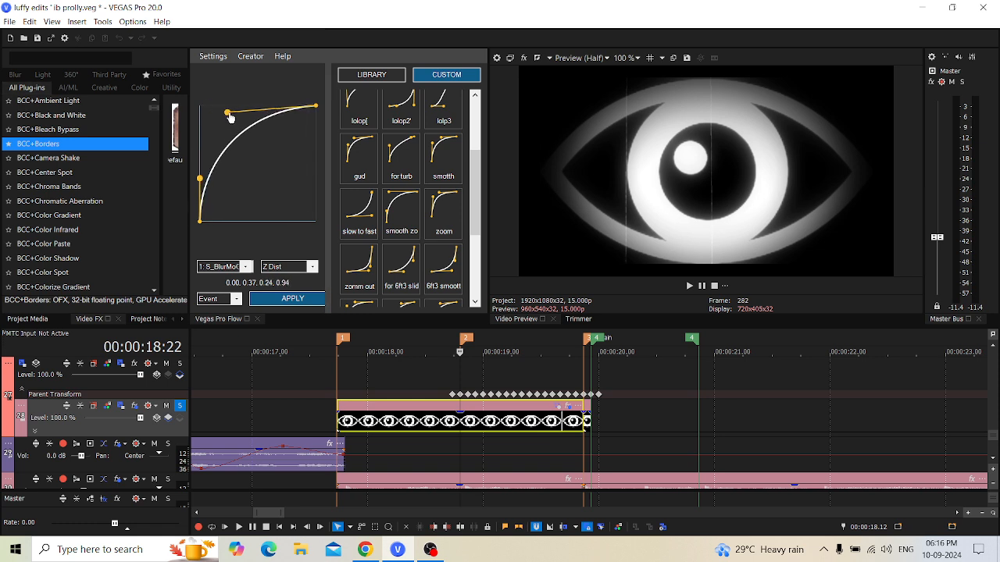
left_click_drag(200, 180, 202, 165)
left_click_drag(227, 113, 235, 113)
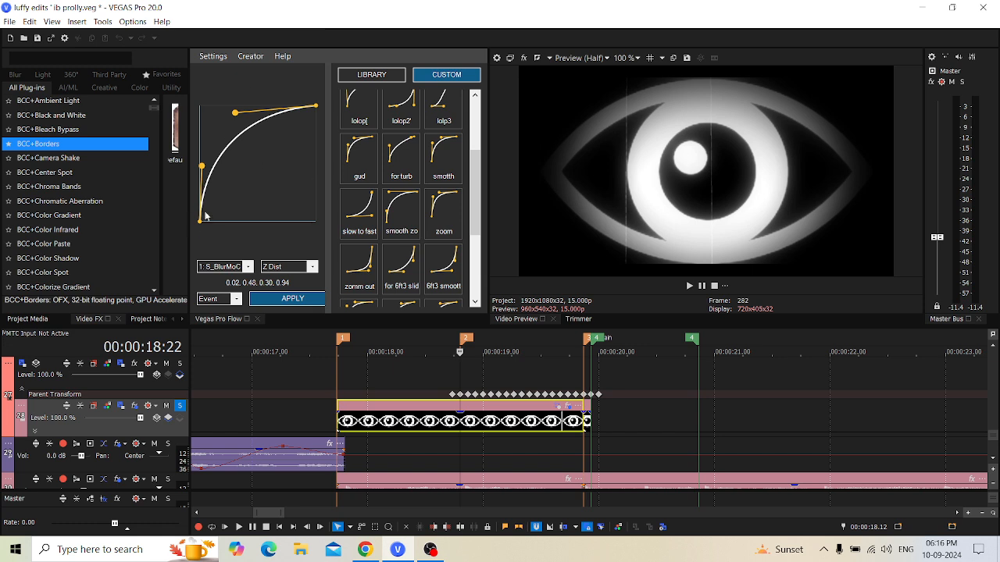
View the Z Dist curve's coordinates, leave them as they are, and restore the narrower Vegas Pro Flow workspace.
left_click(283, 284)
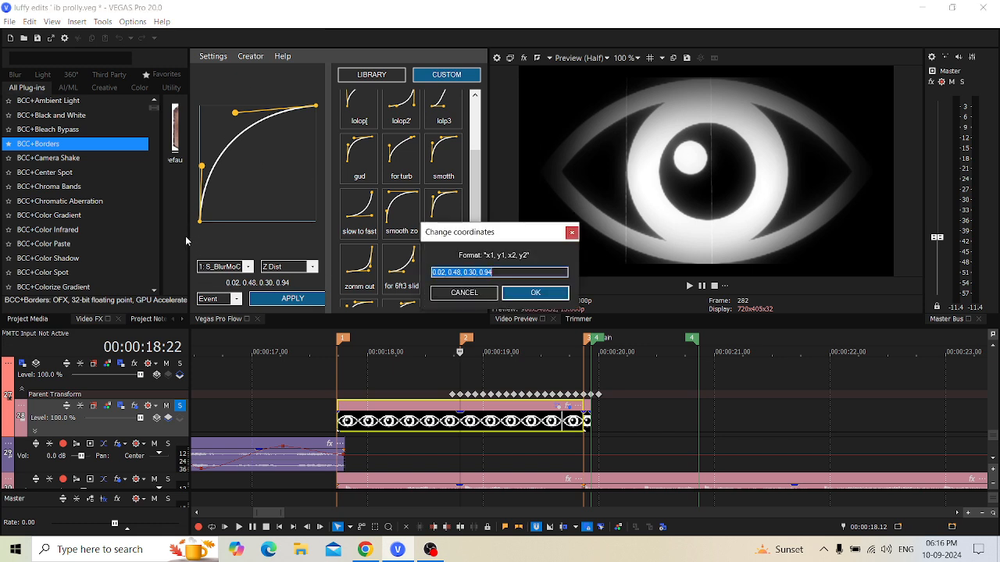
left_click(572, 232)
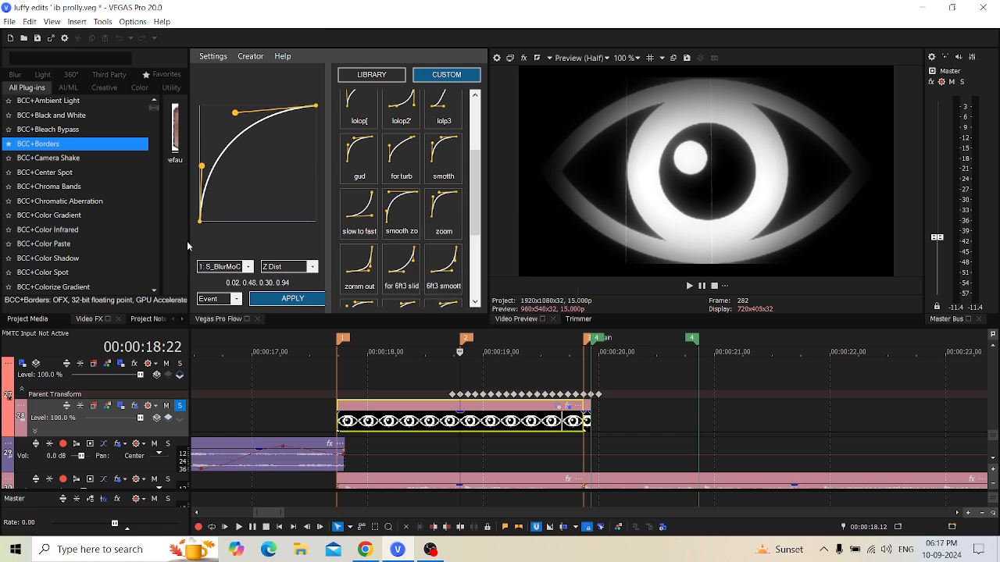
left_click_drag(187, 242, 312, 242)
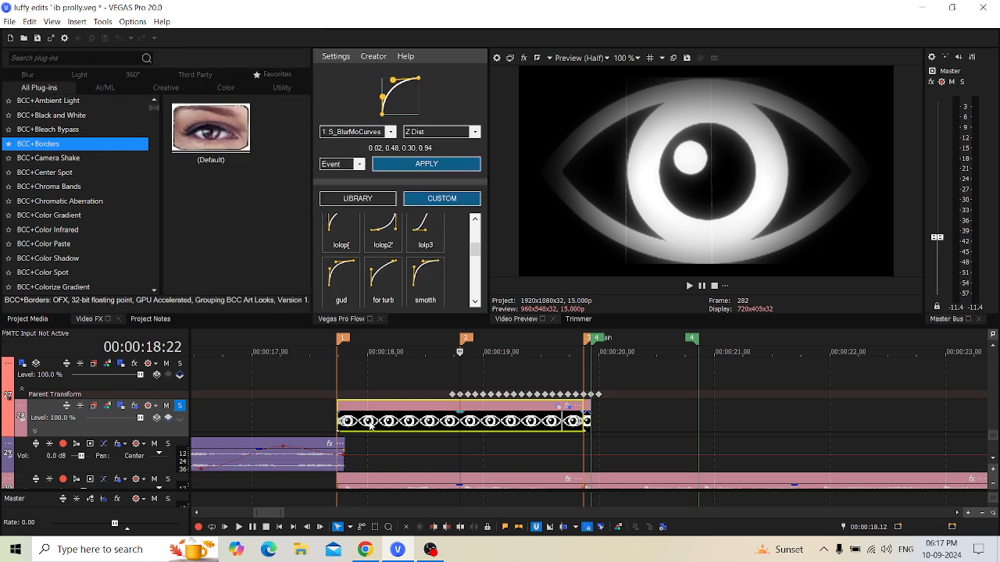
Go to the start of the eye image on track 28 and show its S_DissolveShake settings in the event effects.
left_click(351, 423)
left_click(340, 422)
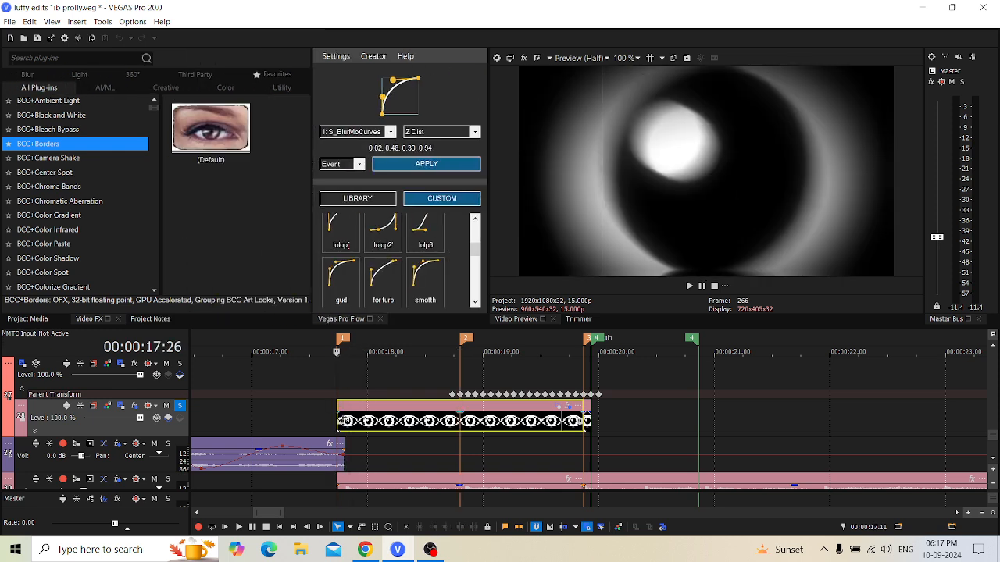
left_click(568, 407)
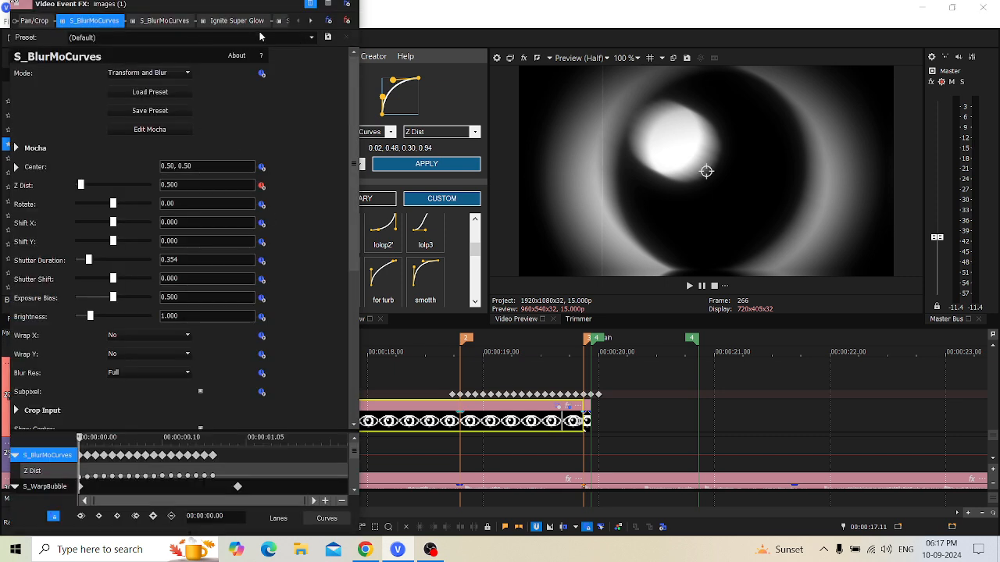
left_click(312, 21)
left_click(312, 22)
left_click(312, 22)
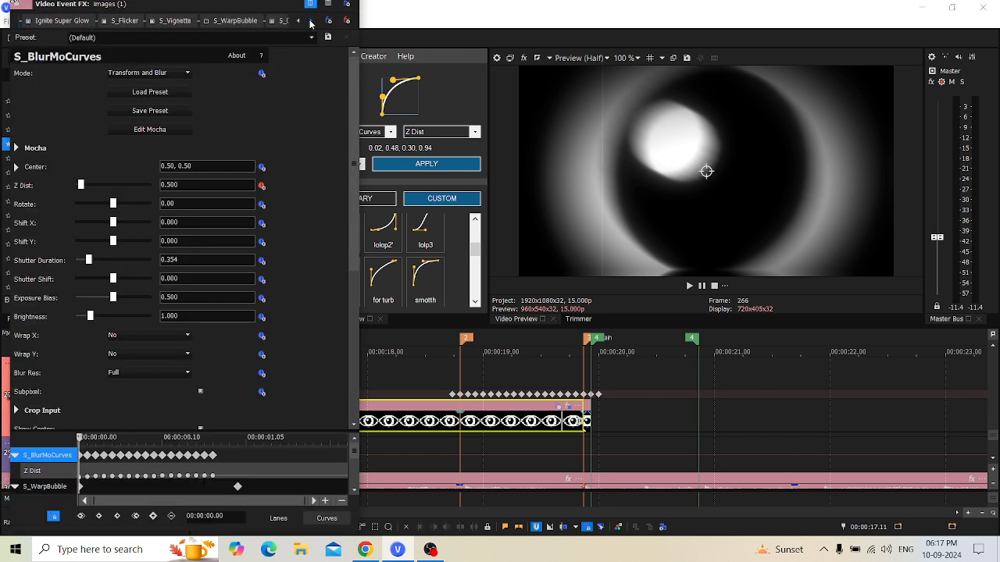
left_click(311, 22)
left_click(310, 24)
left_click(158, 22)
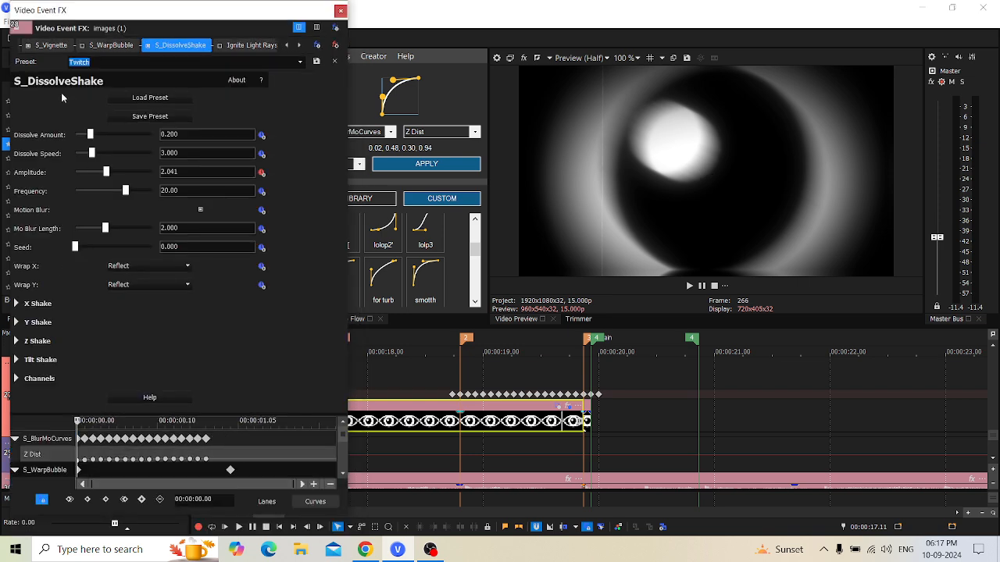
Enlarge the effect keyframe area, examine the S_DissolveShake Amplitude animation through its last keyframe, and close the effects window.
left_click_drag(239, 415, 239, 275)
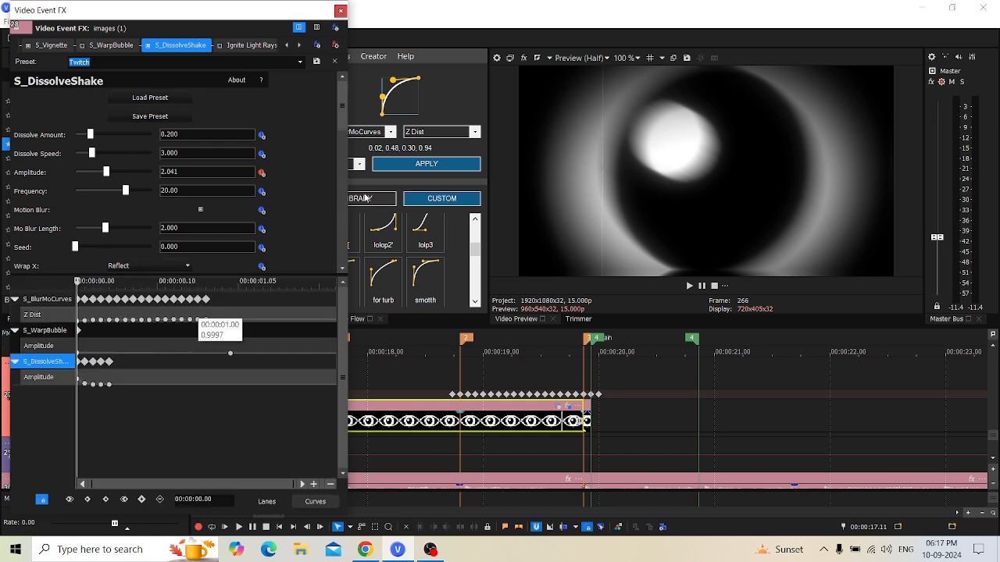
scroll(166, 168, "down", 3)
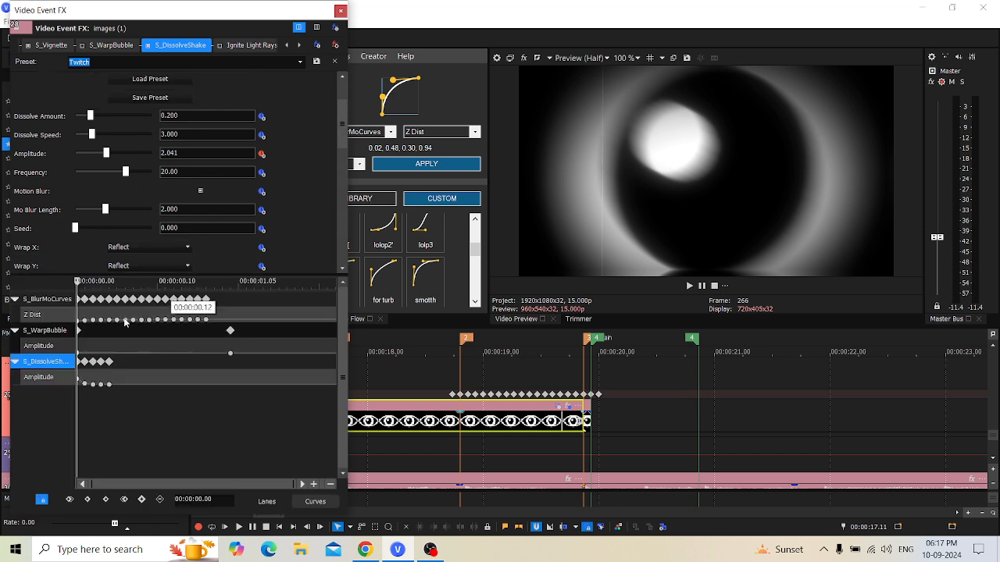
left_click_drag(172, 156, 129, 155)
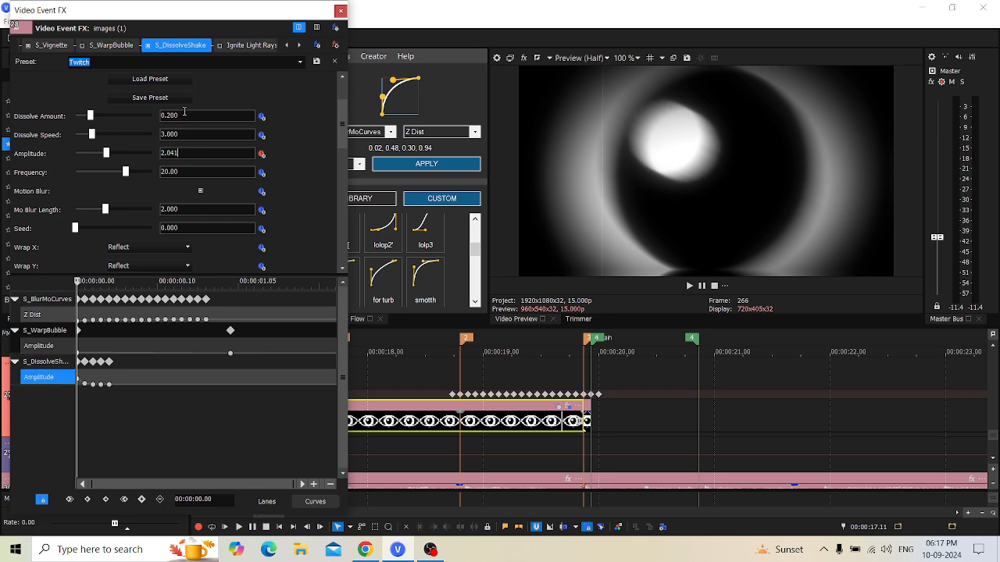
left_click(118, 402)
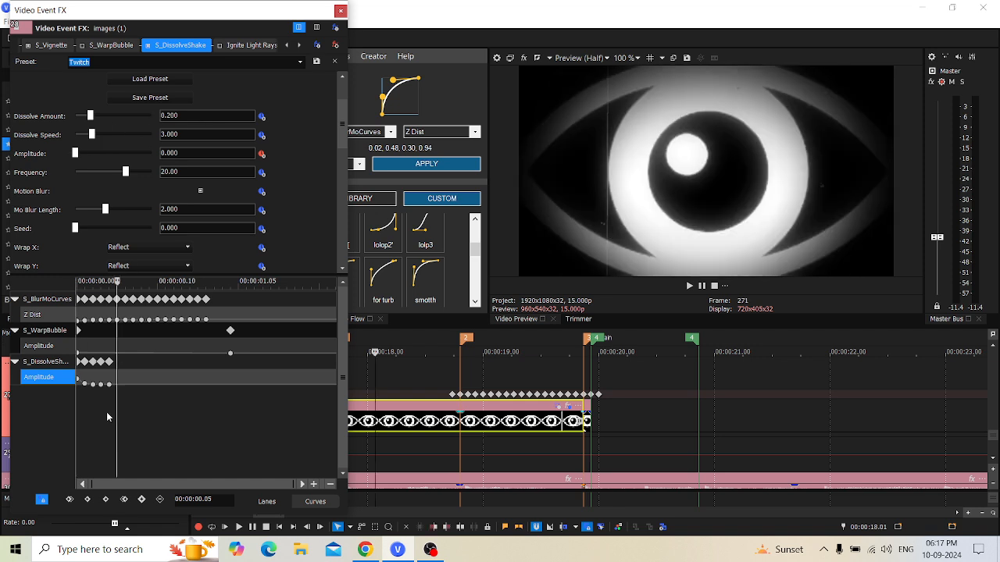
left_click(110, 385)
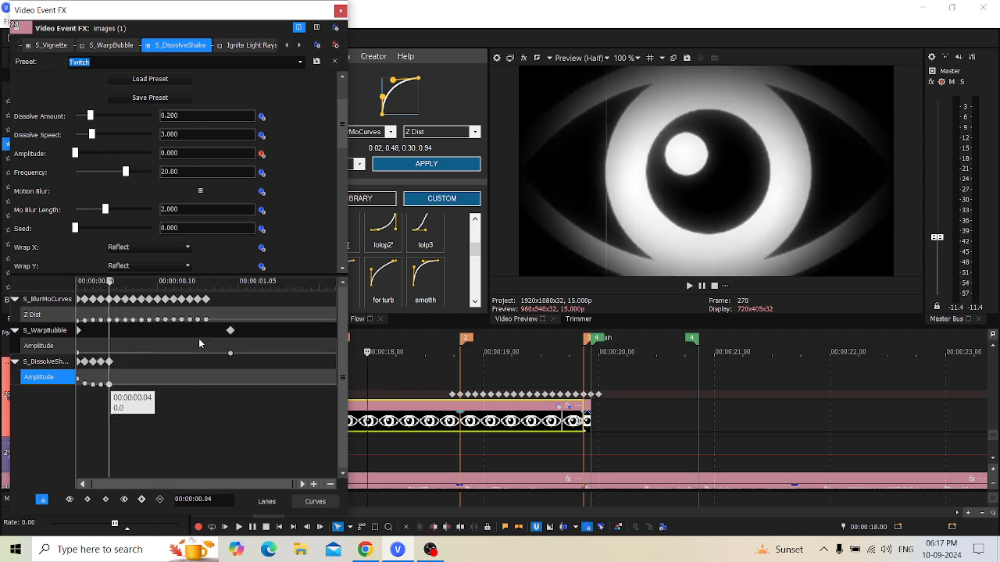
left_click(340, 10)
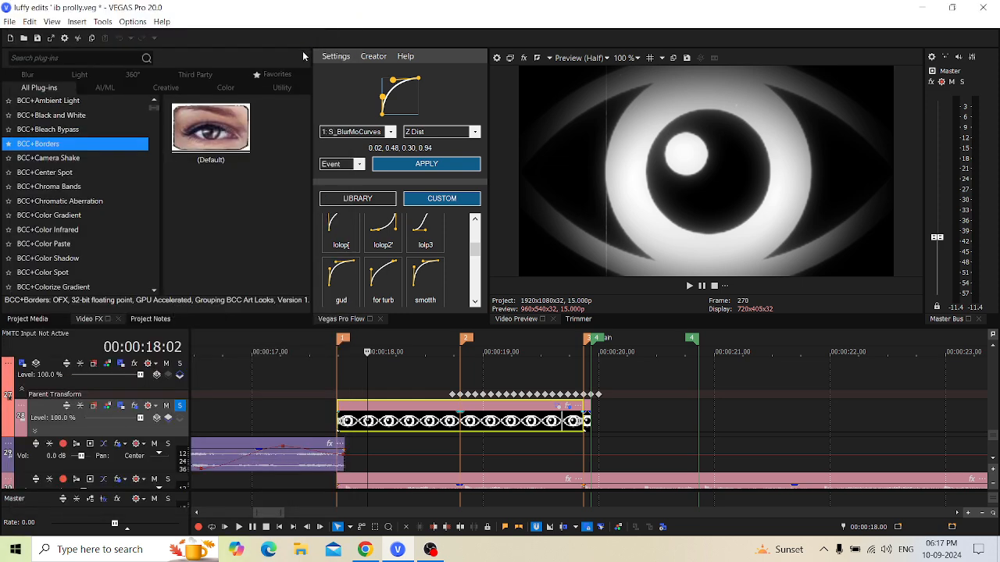
left_click(29, 55)
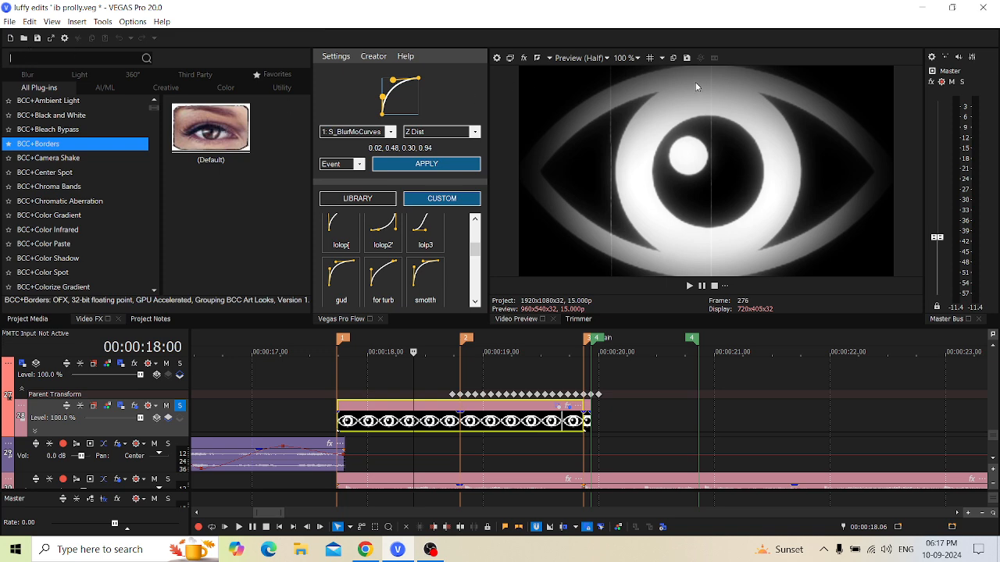
left_click(364, 549)
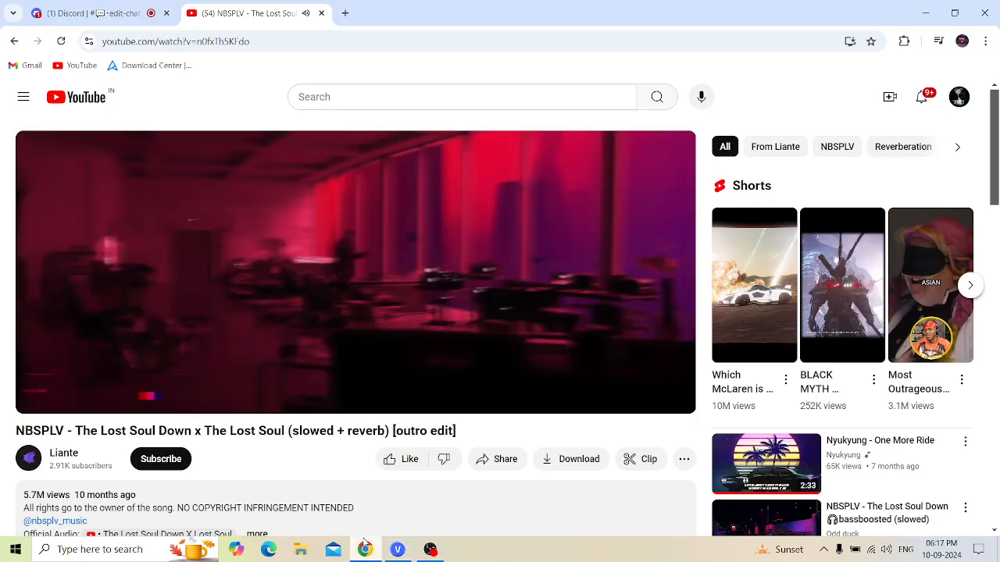
right_click(364, 279)
left_click(399, 293)
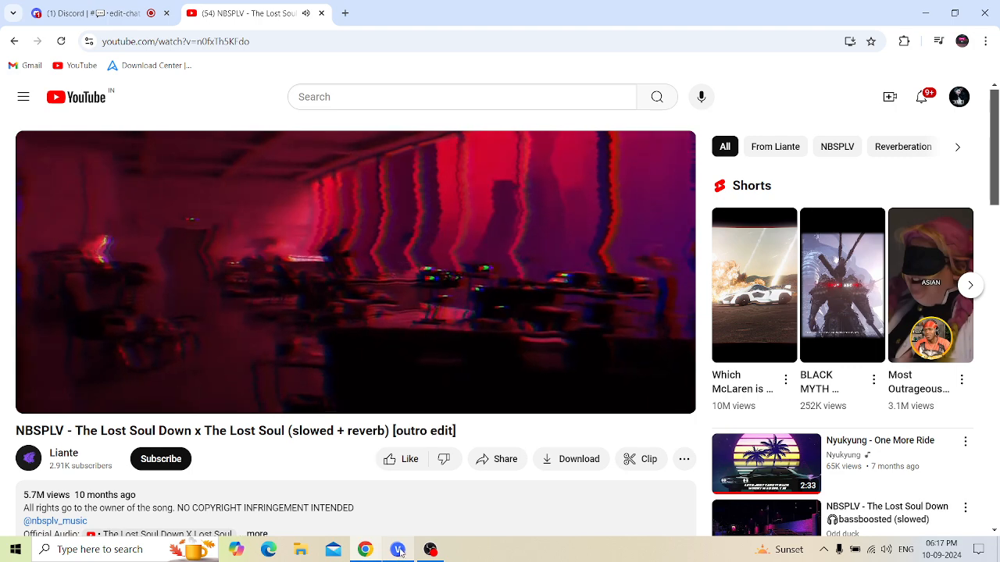
left_click(430, 549)
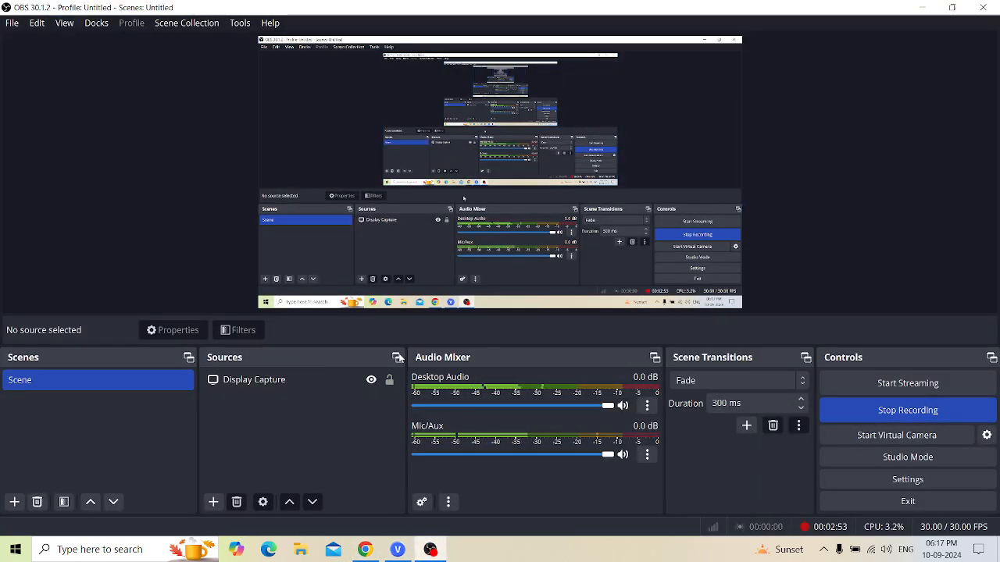
left_click(398, 549)
left_click(65, 63)
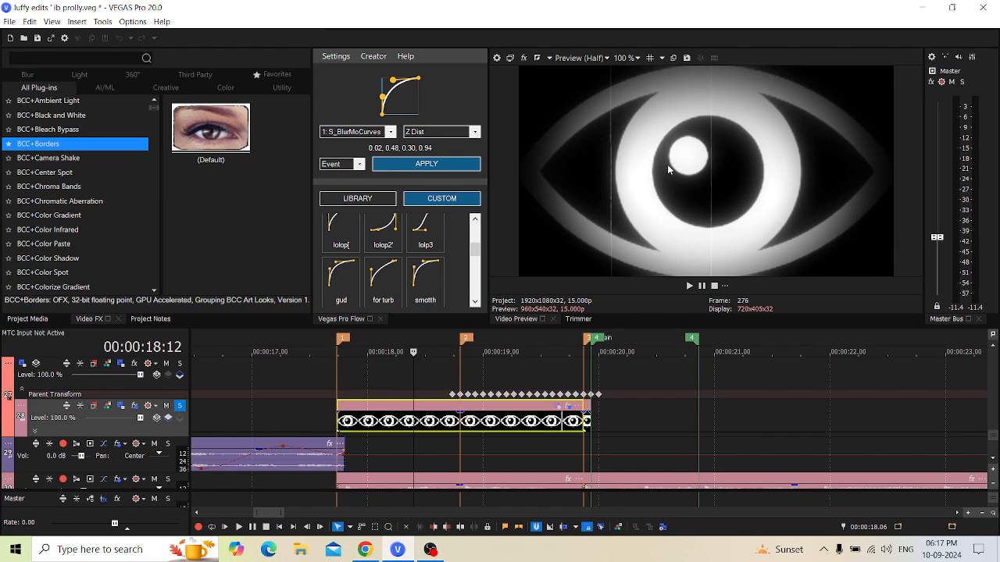
Reopen the eye image's event effects, review the whole effect chain from Pan/Crop to Ignite Light Rays, and close the window.
left_click(568, 405)
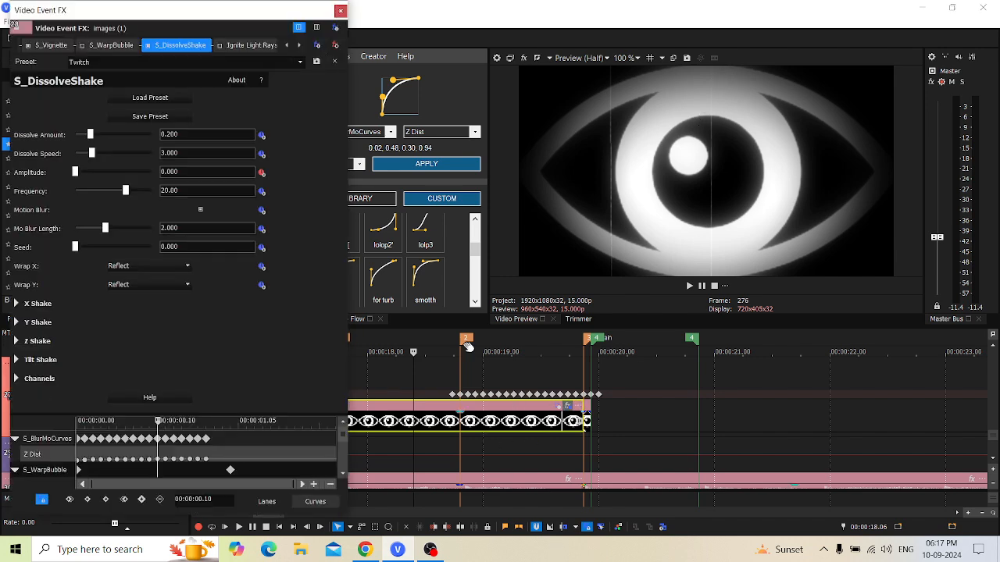
left_click(298, 46)
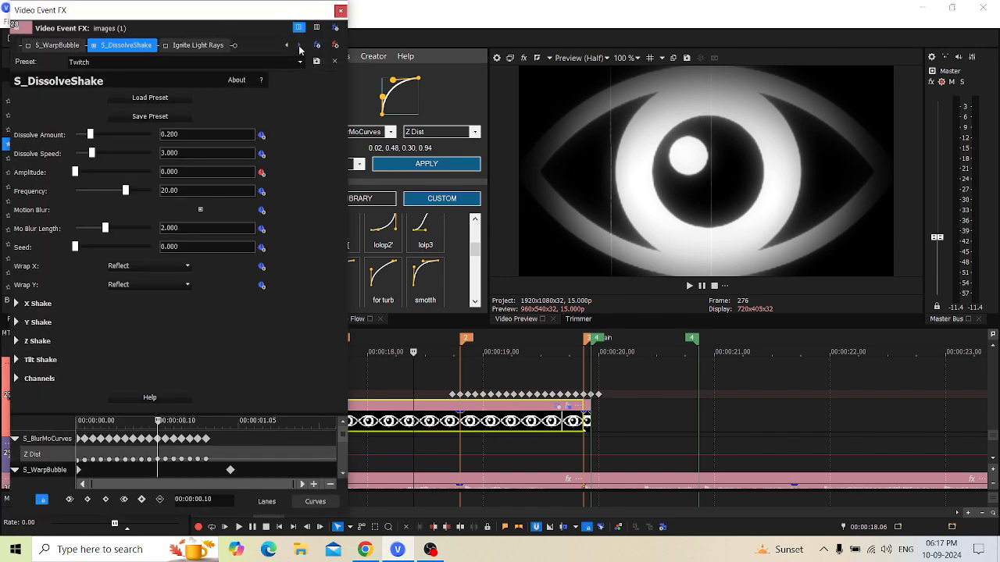
left_click(287, 46)
left_click(288, 45)
left_click(287, 45)
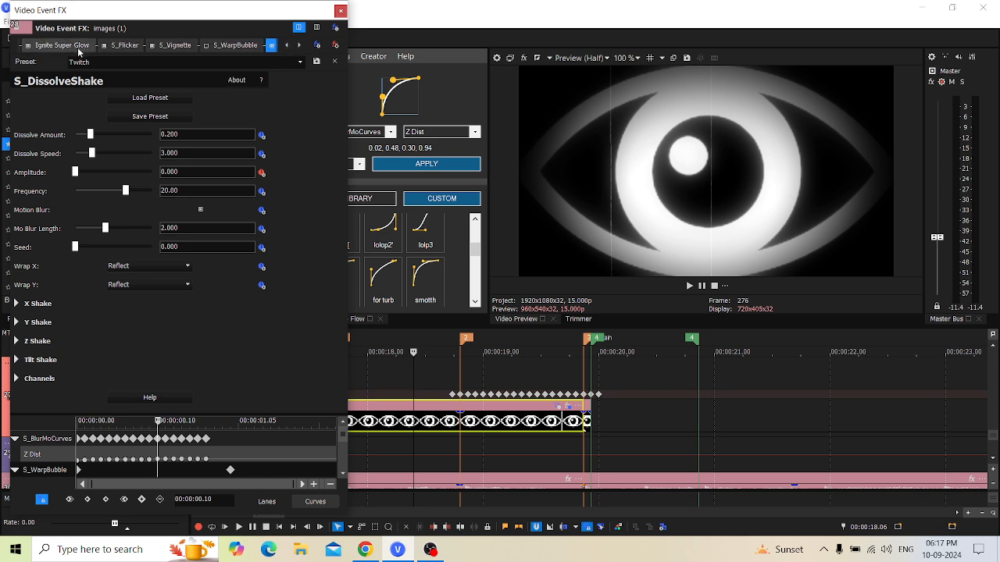
left_click(287, 45)
left_click(287, 45)
left_click(287, 46)
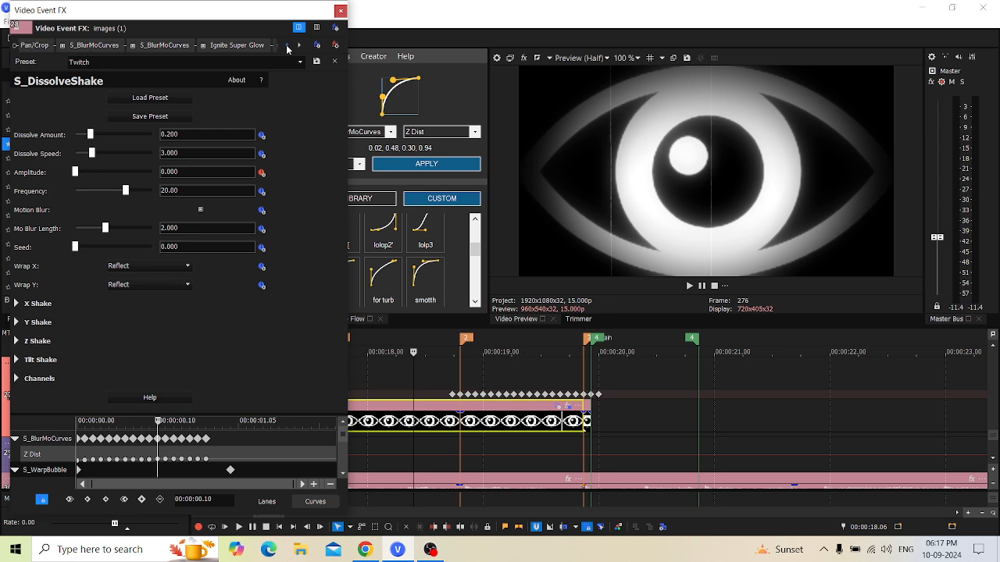
left_click(299, 46)
left_click(299, 46)
left_click(299, 47)
left_click(299, 46)
left_click(301, 46)
left_click(300, 46)
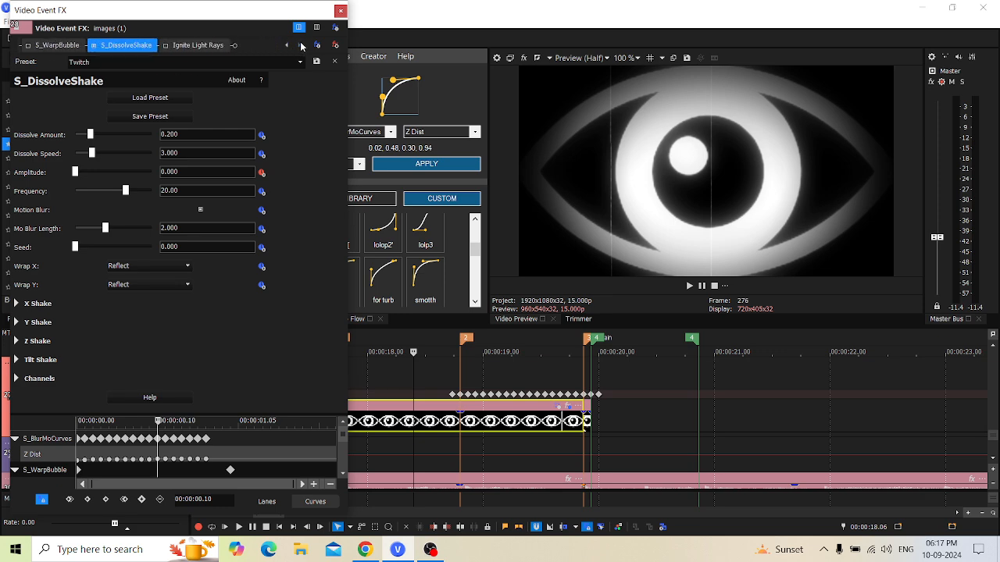
left_click(340, 10)
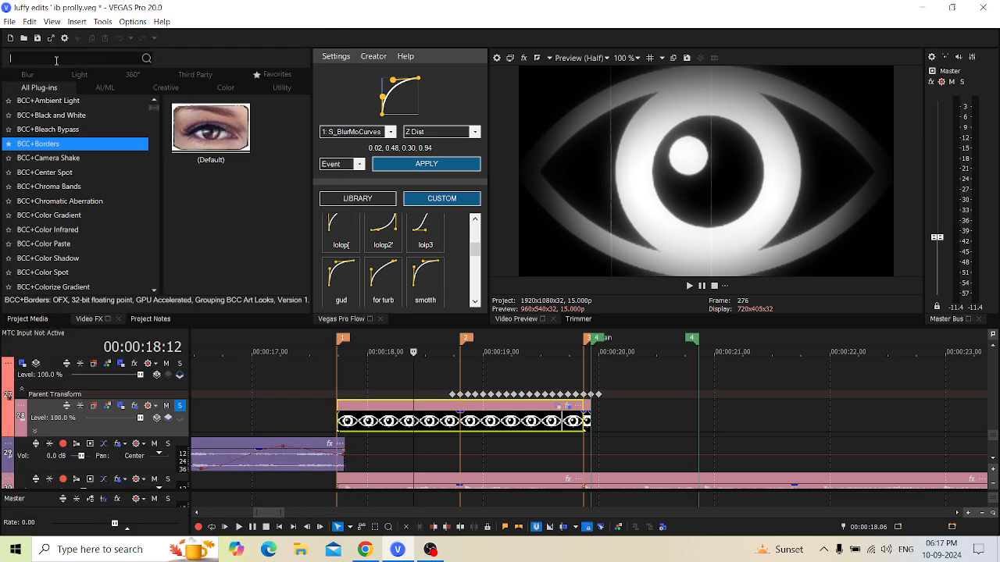
Search the video effects for "misfi" and clear the search.
type("misfi")
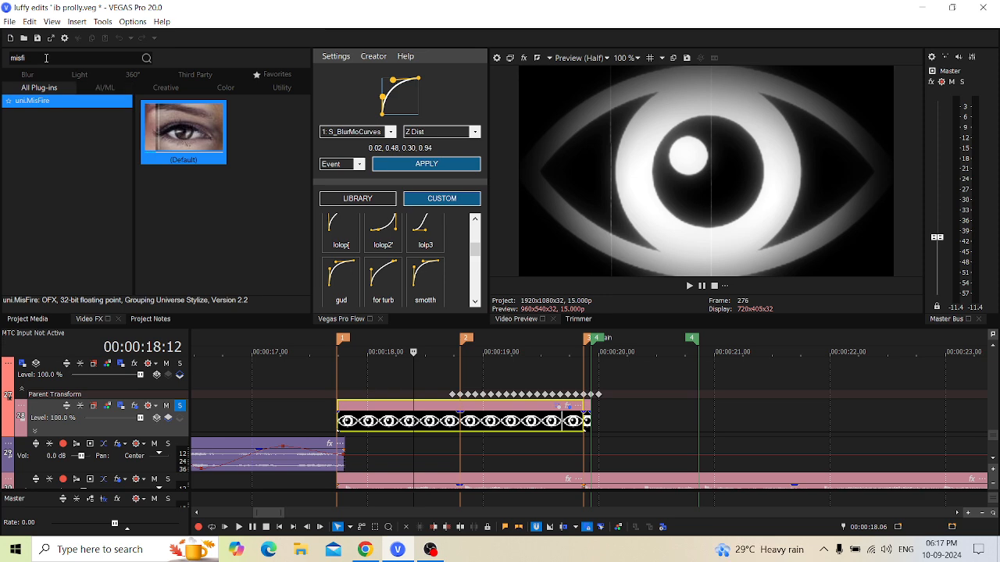
left_click_drag(45, 59, 10, 61)
key("BackSpace")
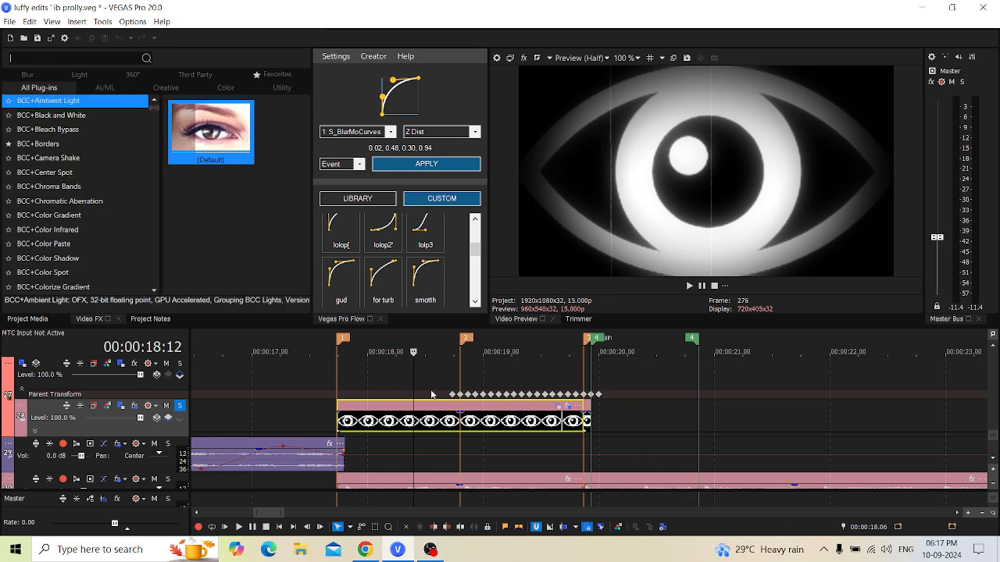
View the parent track motion of track 27 at its first keyframe and close the window.
double_click(452, 395)
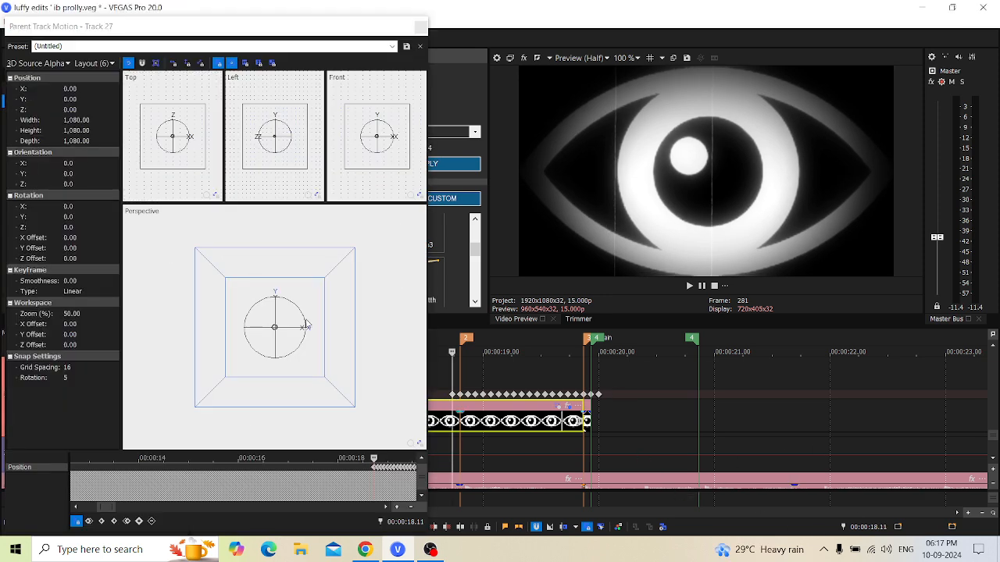
left_click(412, 29)
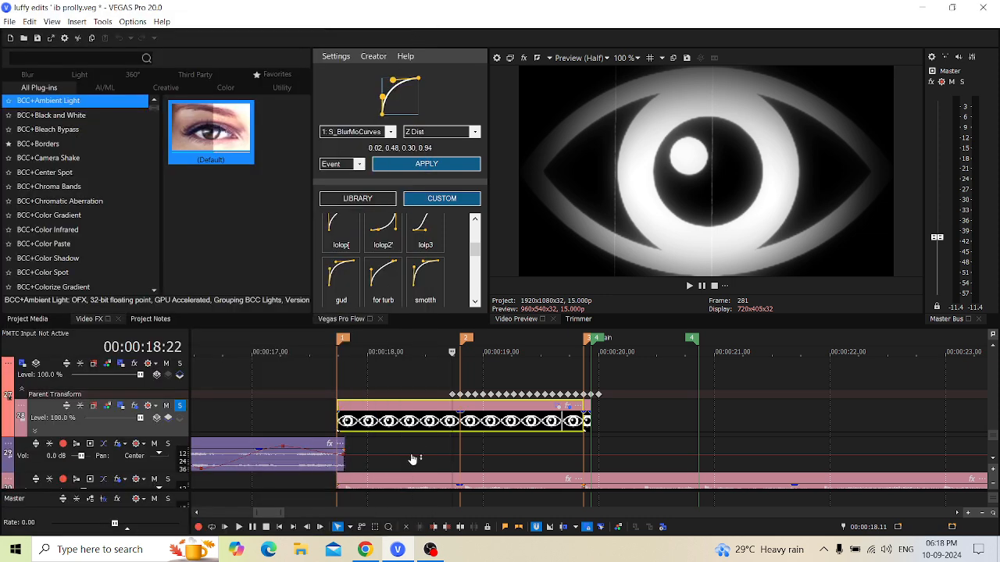
Try making track 26 a compositing child of track 25.
scroll(413, 459, "down", 3)
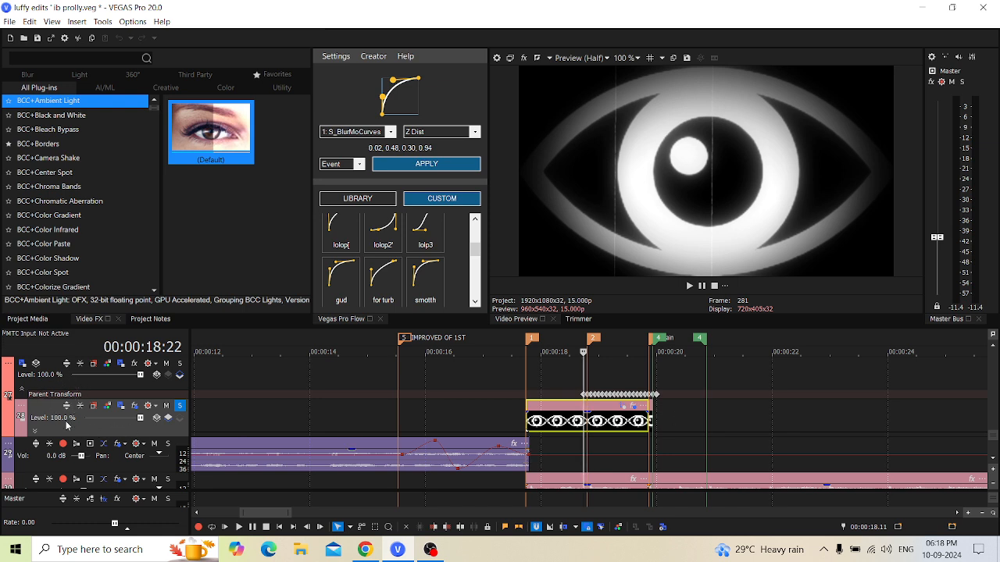
left_click(992, 346)
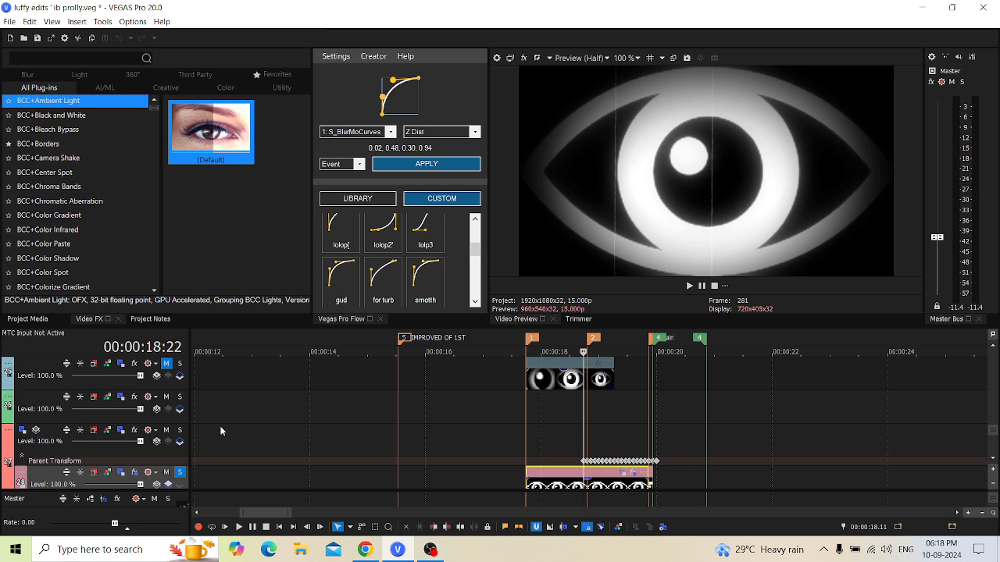
left_click(182, 411)
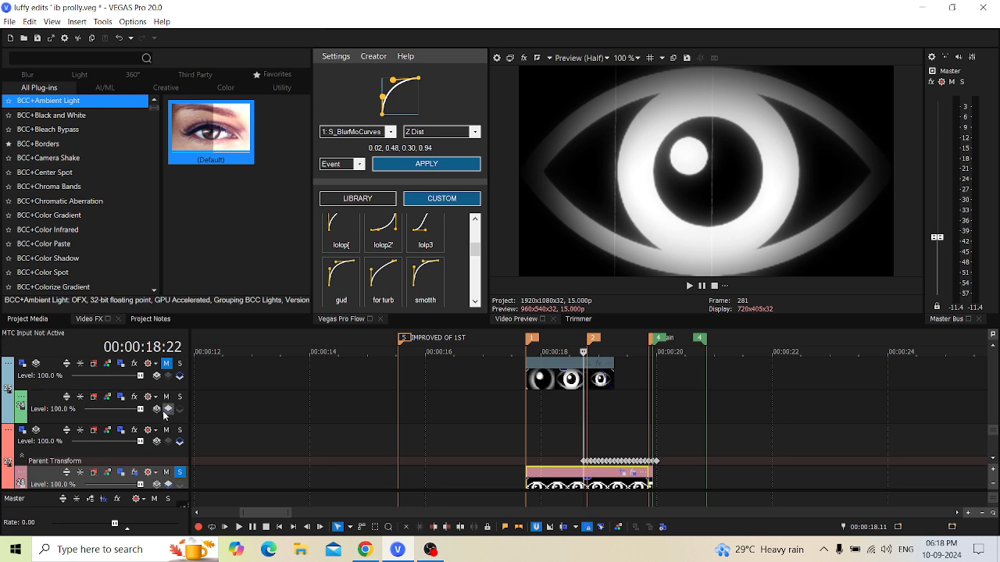
Open the track motion of track 28, view its available compositing modes, and close the window without changing the mode.
scroll(968, 457, "down", 1)
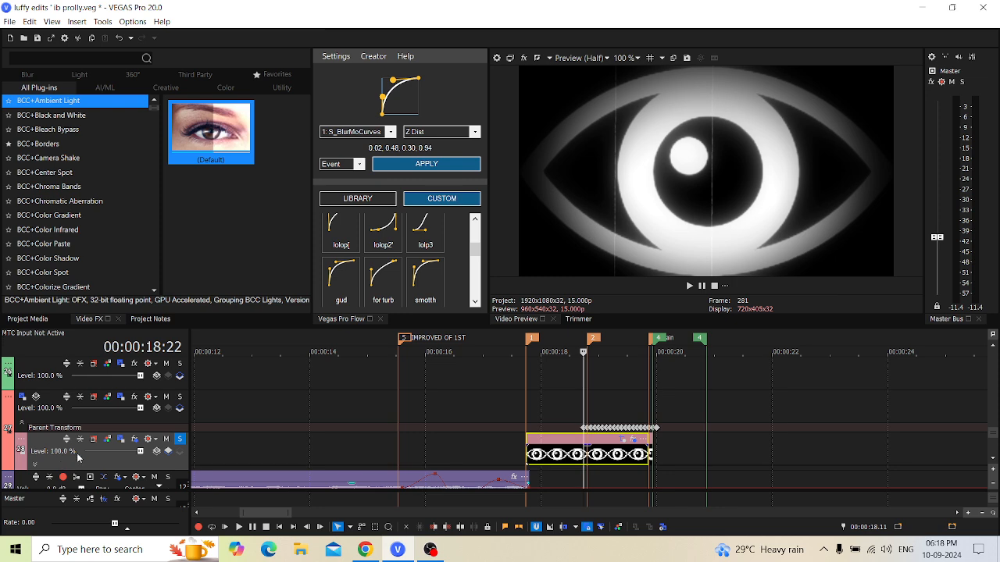
left_click(120, 442)
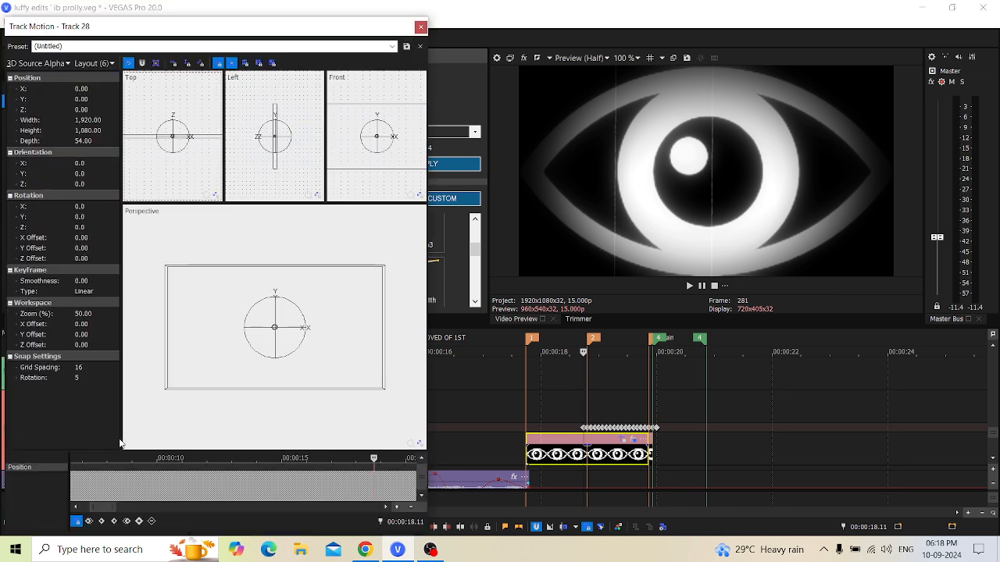
left_click(25, 64)
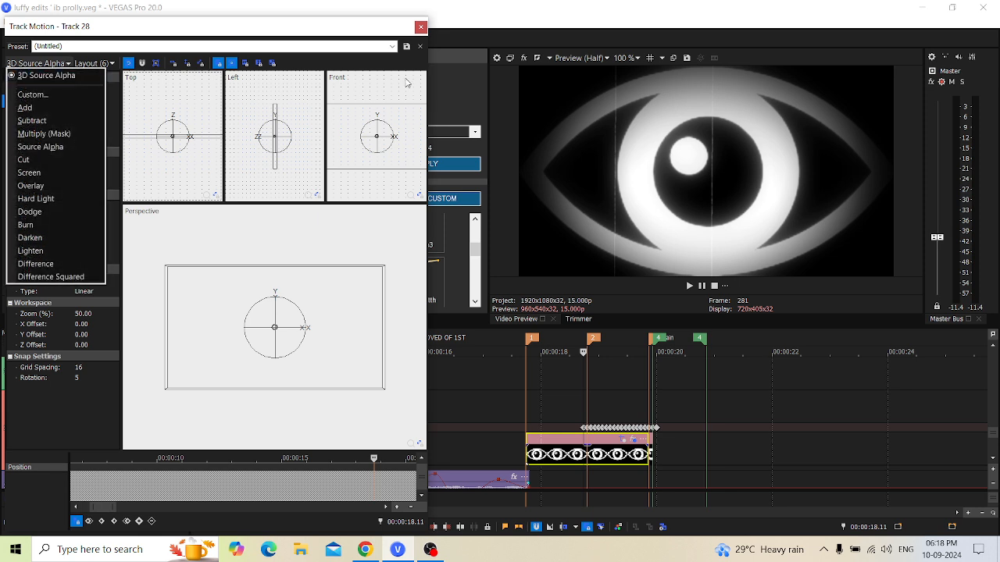
left_click(420, 27)
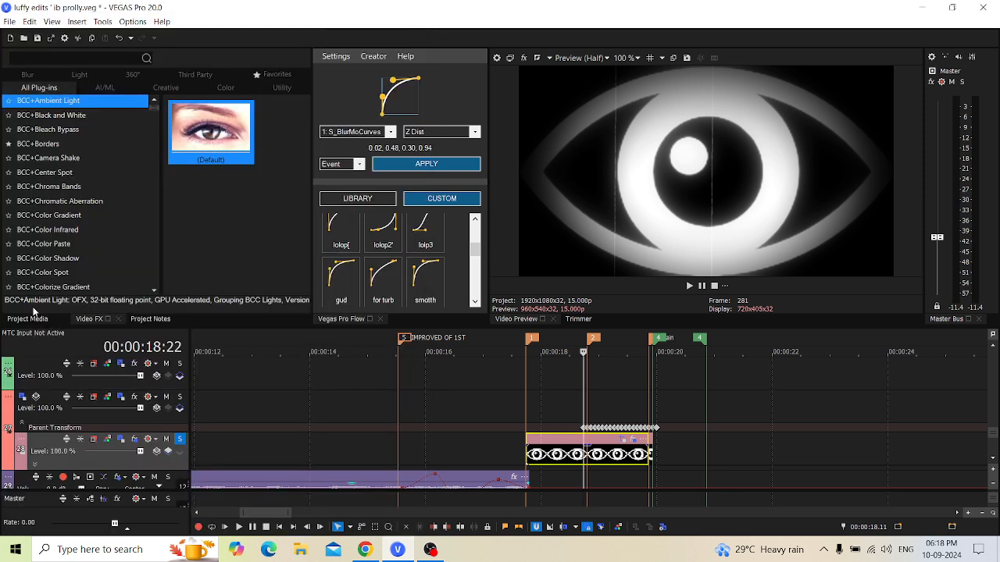
View track 27's parent track motion and its available parent compositing modes, and close both without changing anything.
left_click(23, 399)
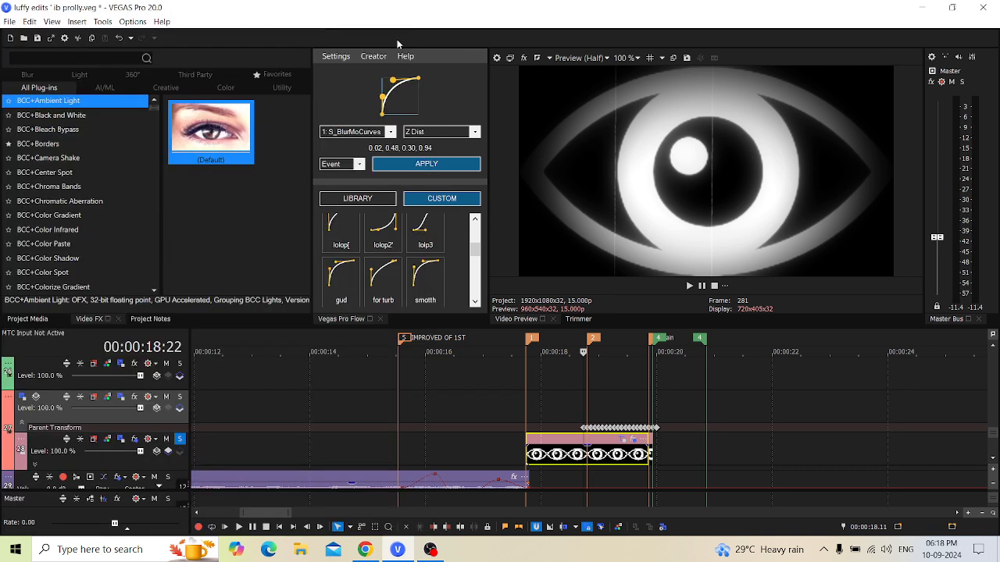
left_click(420, 27)
left_click(35, 397)
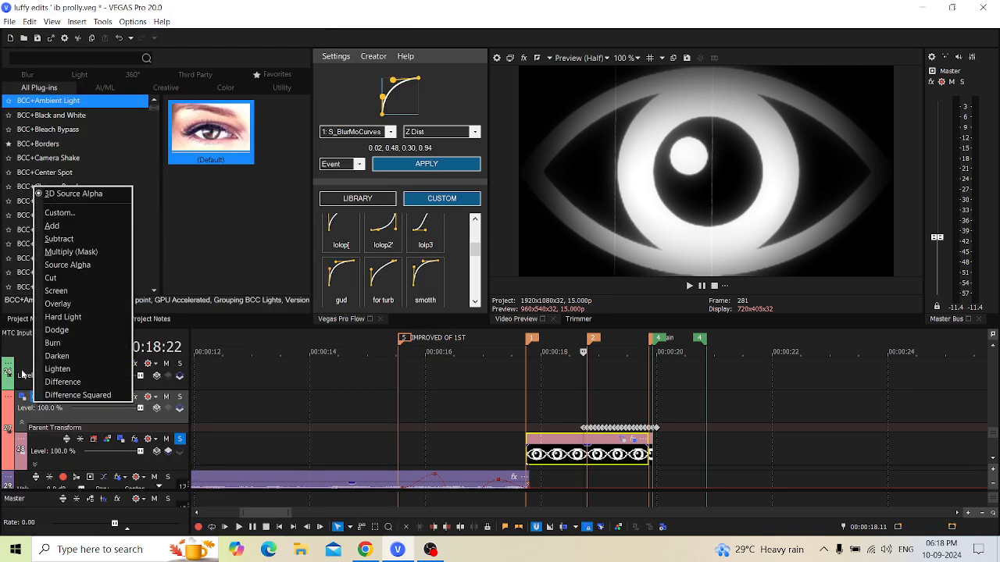
left_click(353, 469)
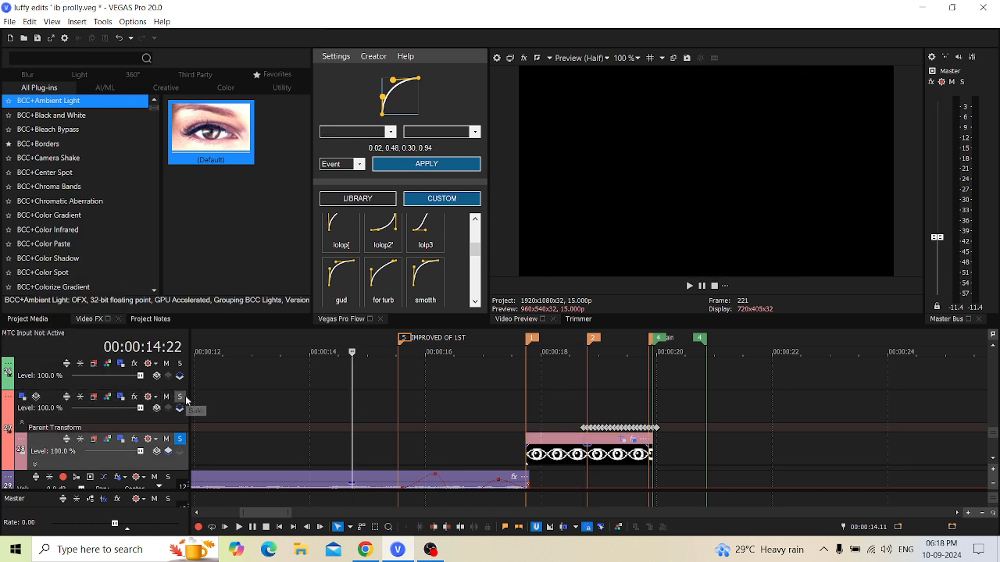
Review the set of controls visible in all video track headers and accept it as it is.
left_click(7, 399)
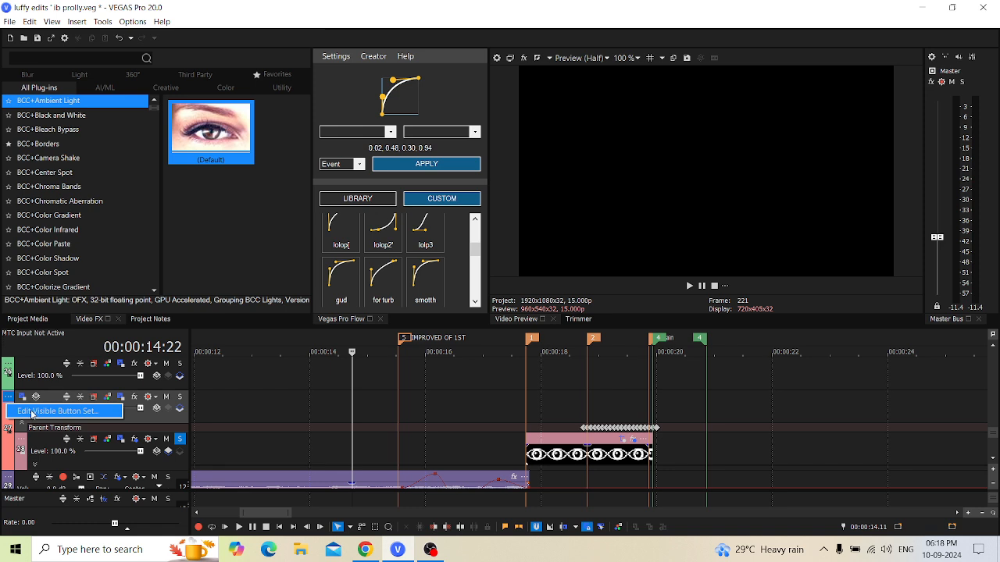
left_click(32, 414)
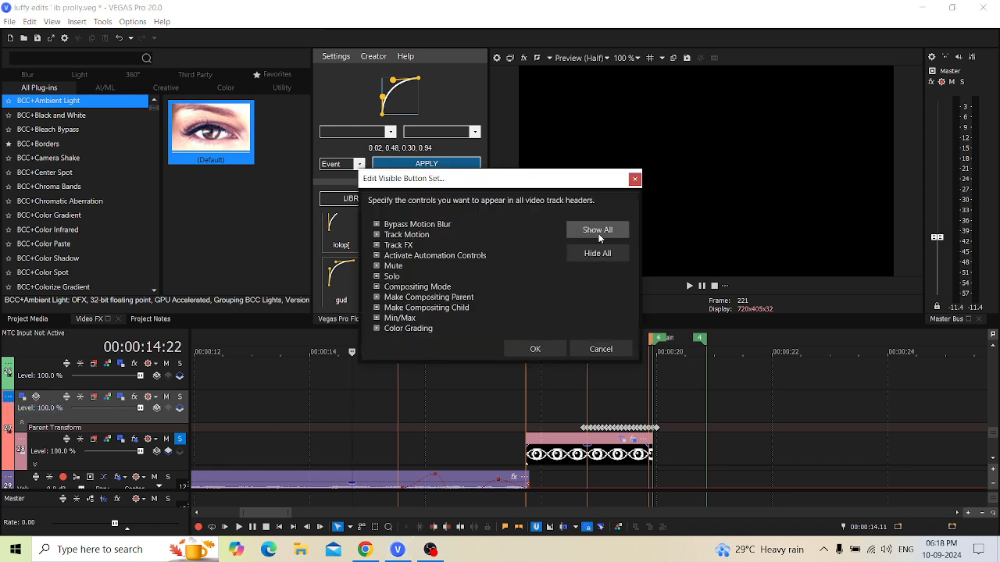
left_click(534, 349)
Scrub the eye clip back to its start at marker 1 and play the zoom from there.
left_click(564, 426)
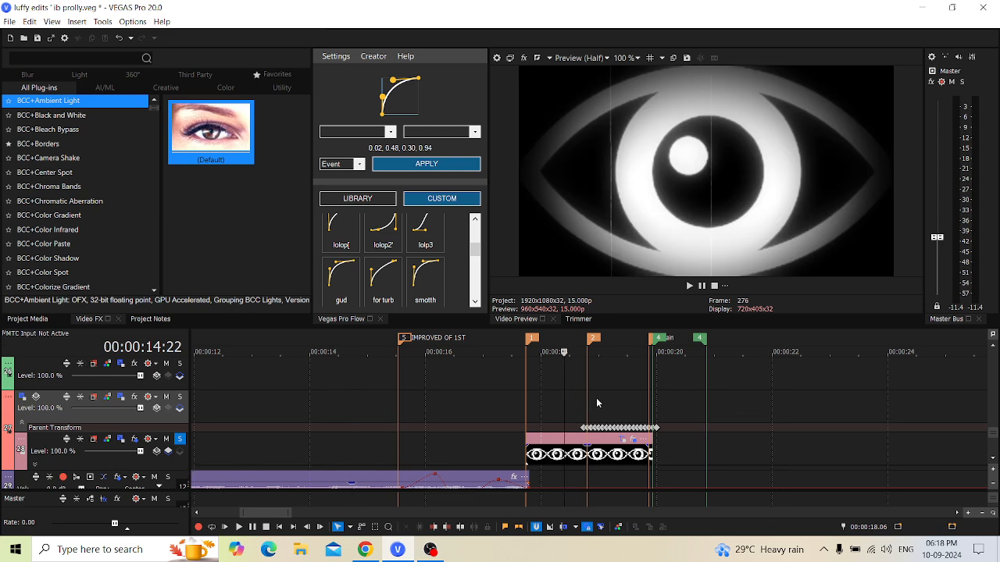
left_click(536, 396)
left_click(551, 393)
left_click(571, 387)
left_click(540, 394)
left_click(529, 397)
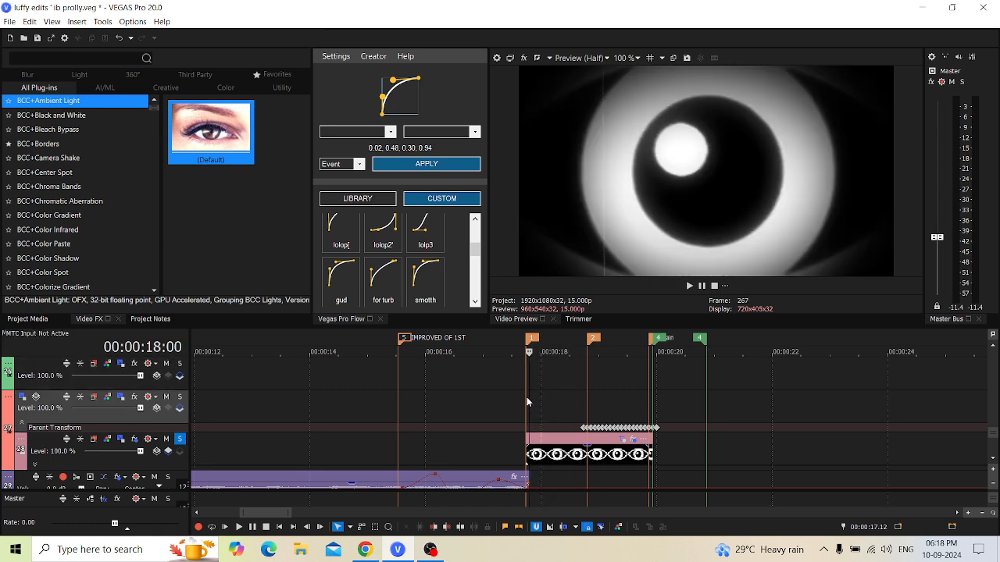
left_click(526, 407)
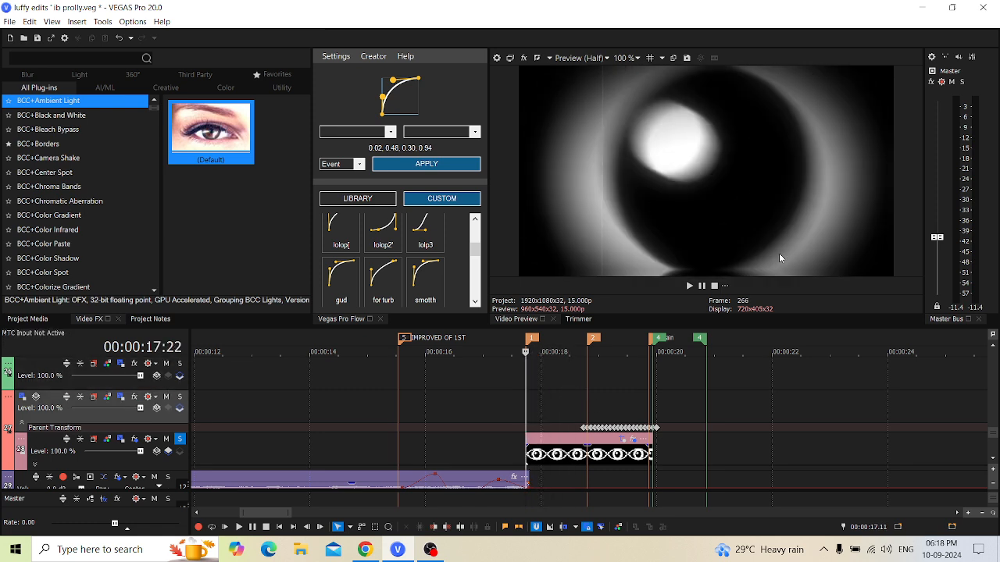
key("space")
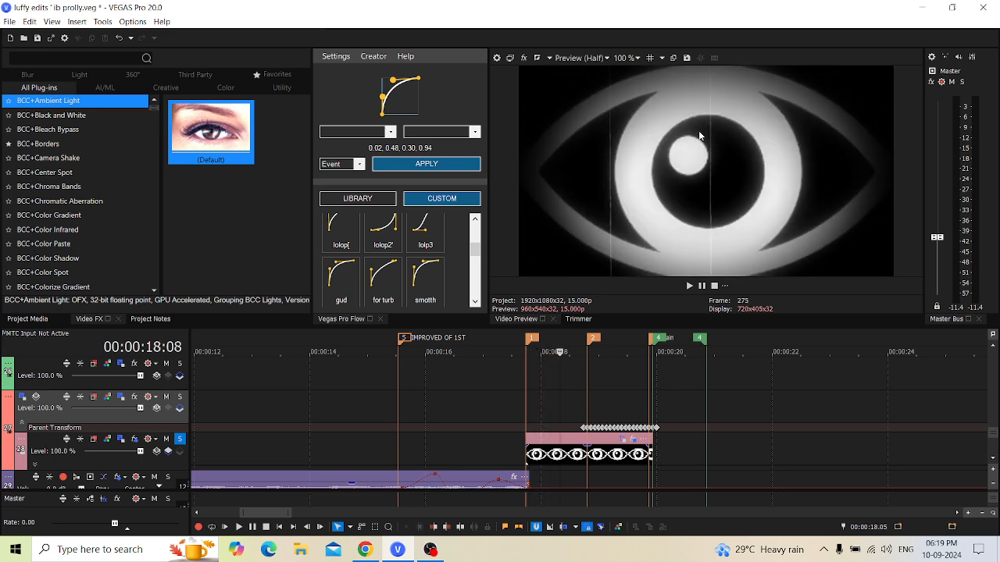
Inspect track 27's parent track motion keyframes, starting from the first one at 00:00:18.11.
double_click(580, 429)
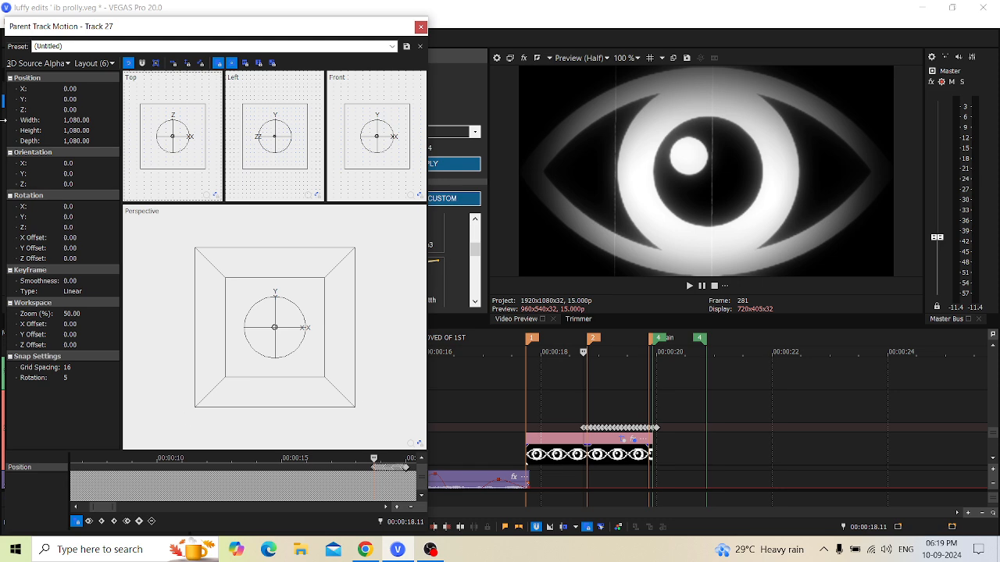
left_click(421, 27)
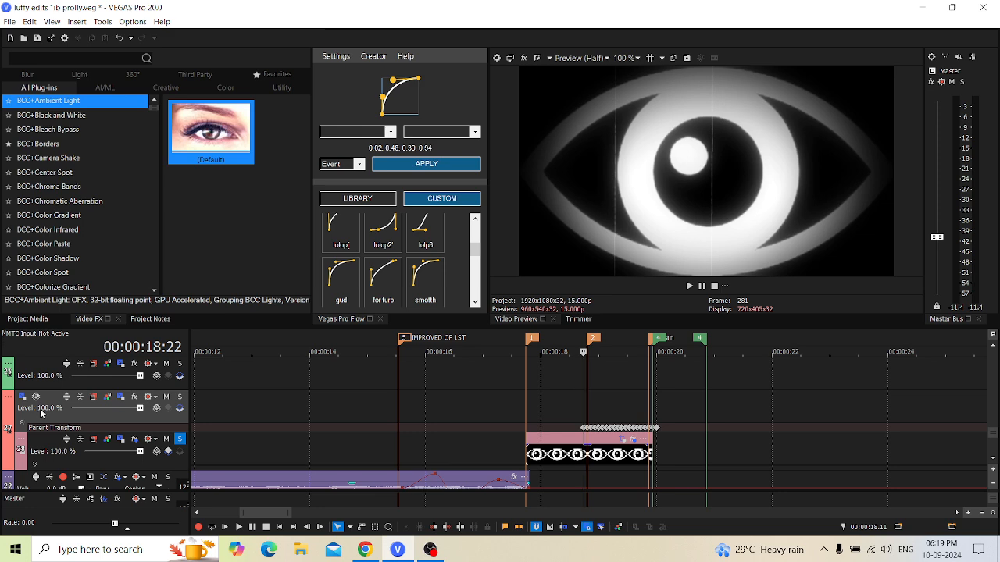
scroll(671, 450, "up", 3)
scroll(596, 436, "up", 3)
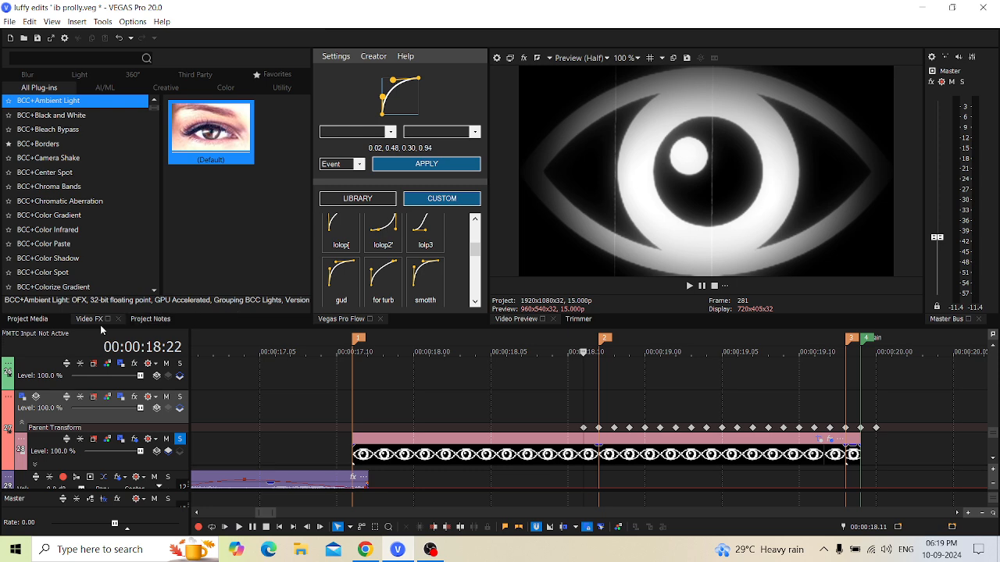
left_click(23, 398)
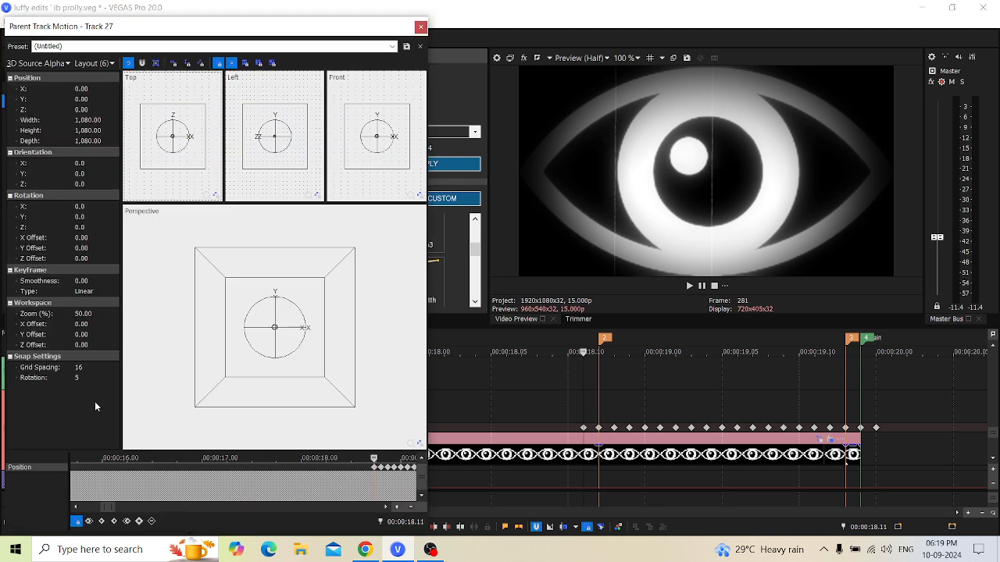
scroll(319, 486, "down", 3)
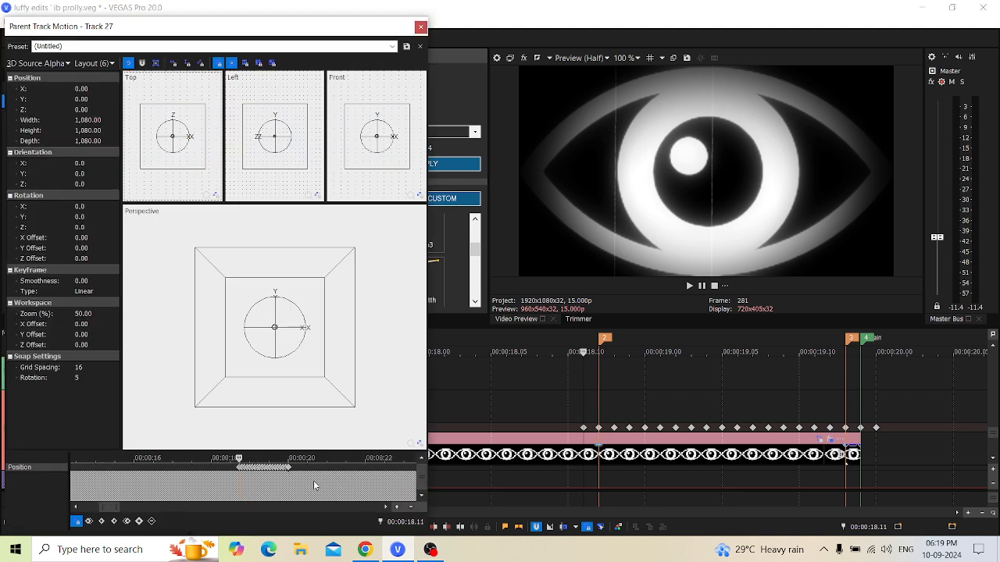
scroll(316, 483, "up", 4)
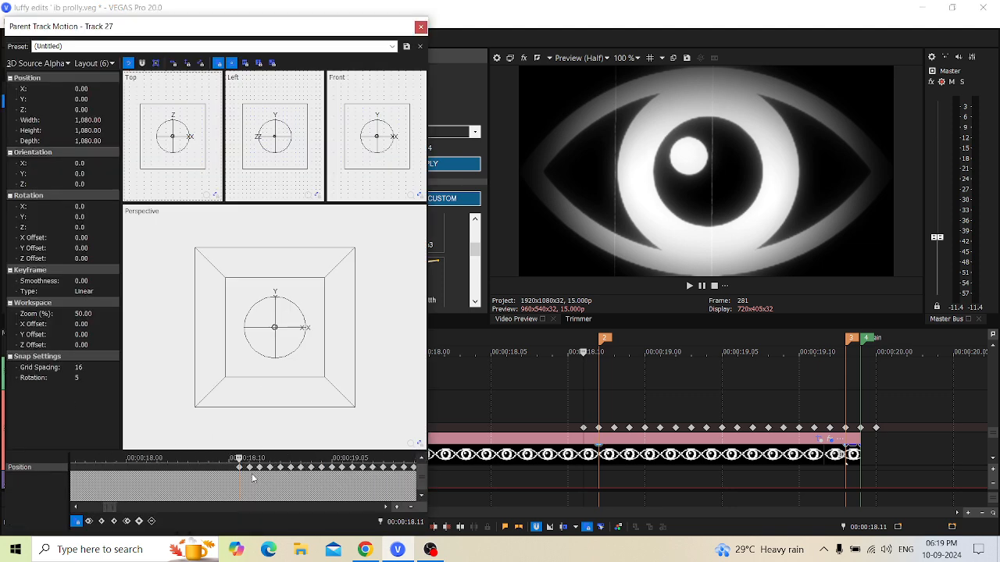
left_click(583, 431)
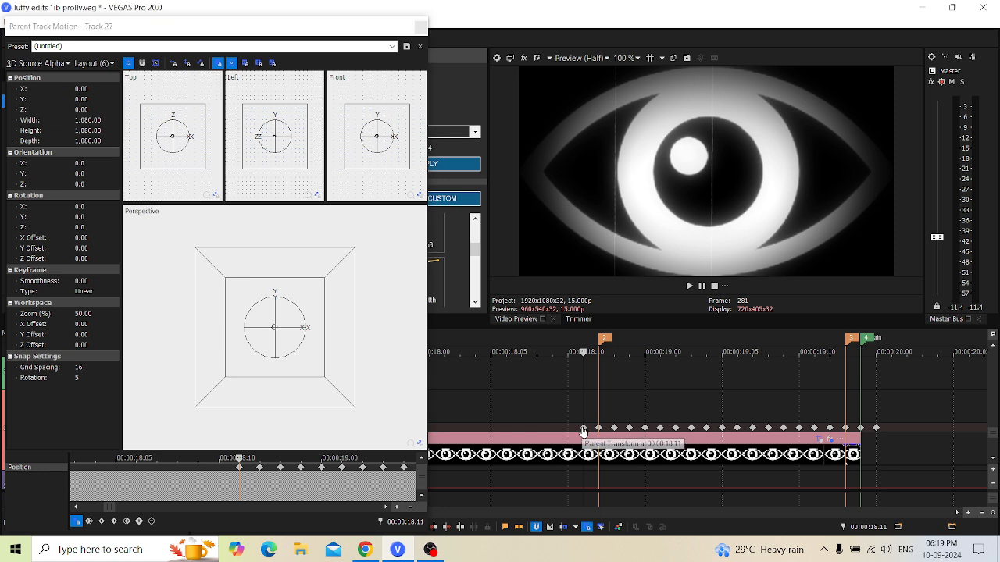
Check the eye clip's last S_BlurMoCurves Z Dist keyframe at 00:00:01.01 and close the event effects.
left_click(829, 442)
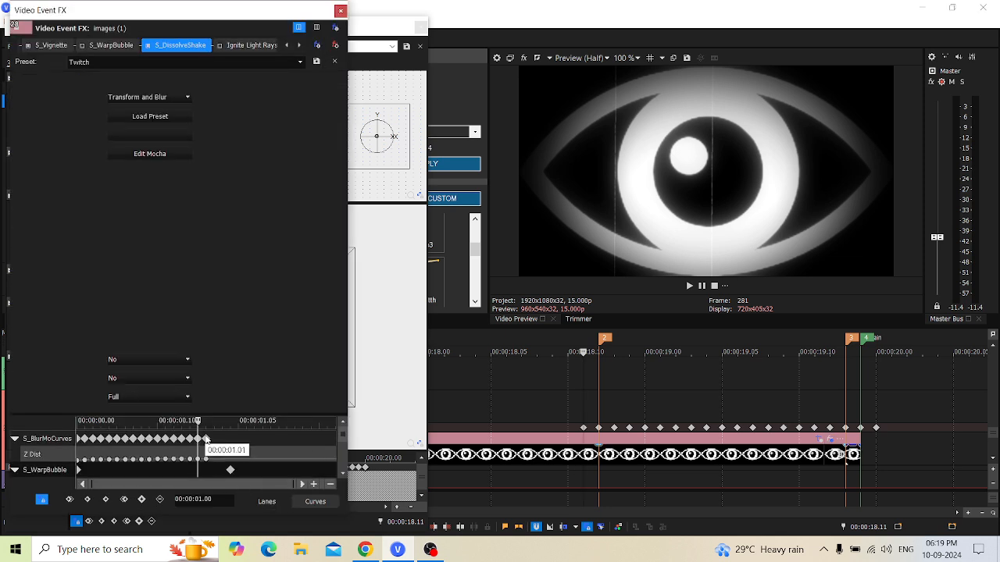
left_click(205, 439)
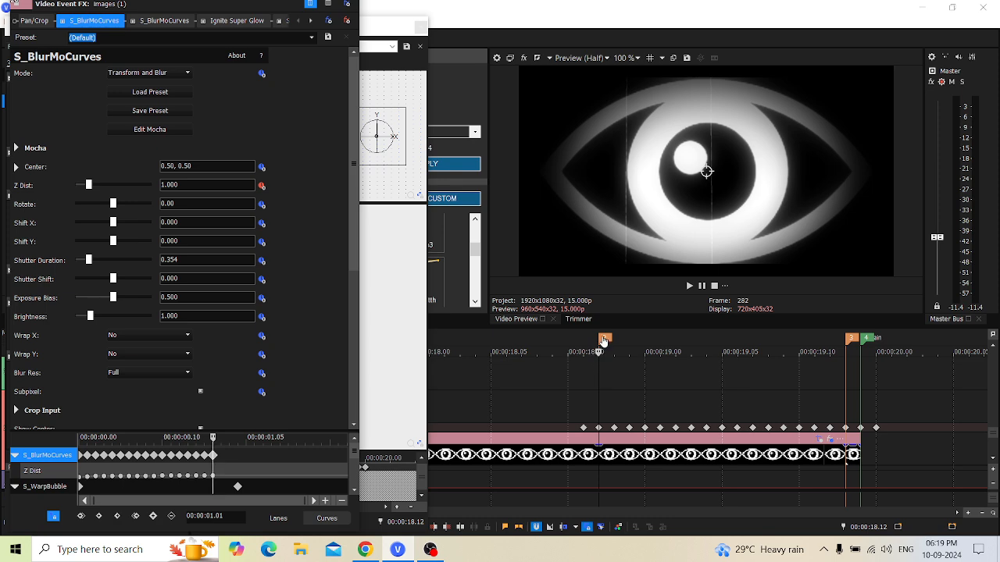
left_click_drag(100, 5, 103, 29)
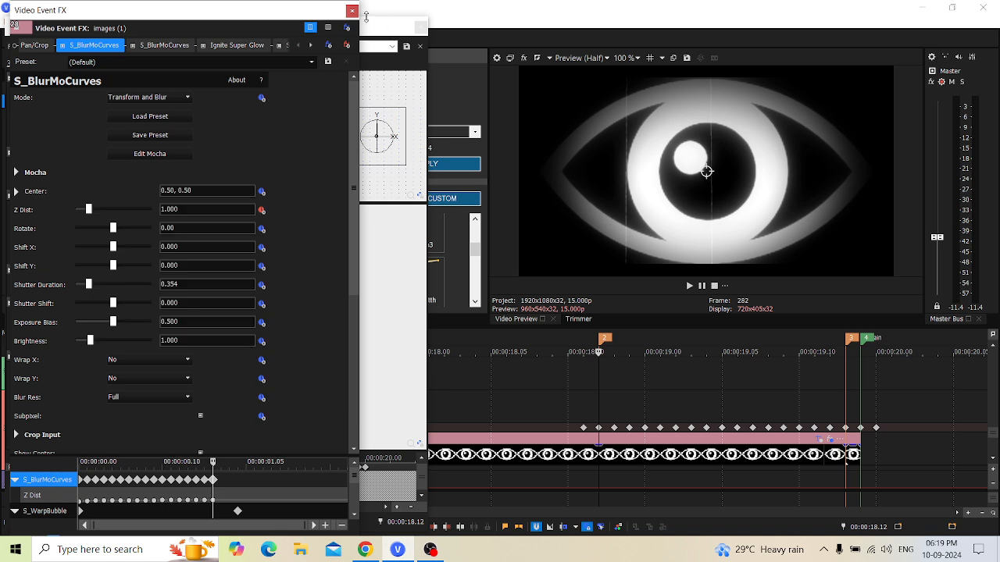
left_click(351, 15)
Compare the parent track motion of track 27 from its first keyframe to its last one at 00:00:20.00, and close the window.
scroll(576, 429, "up", 2)
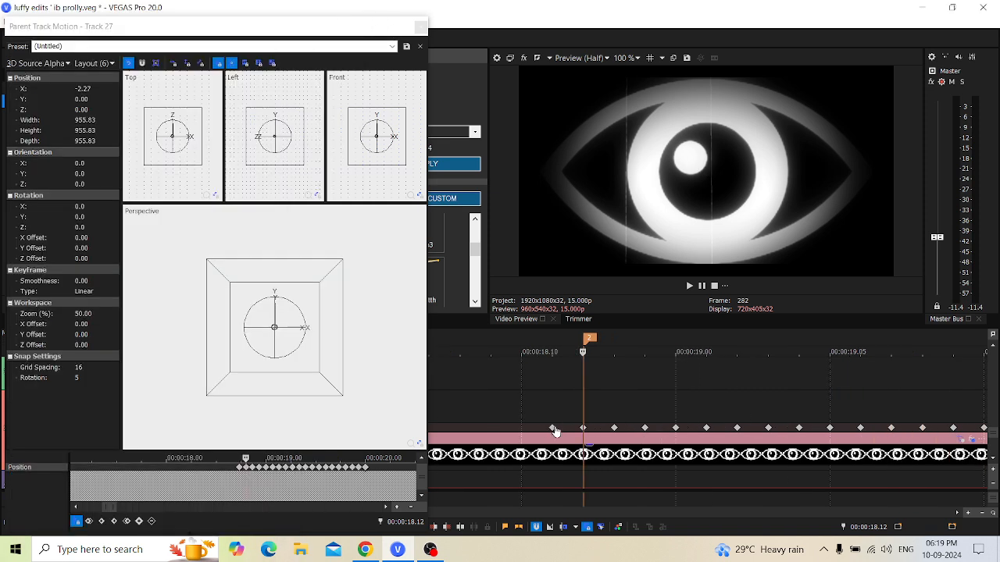
left_click(553, 429)
scroll(289, 477, "up", 2)
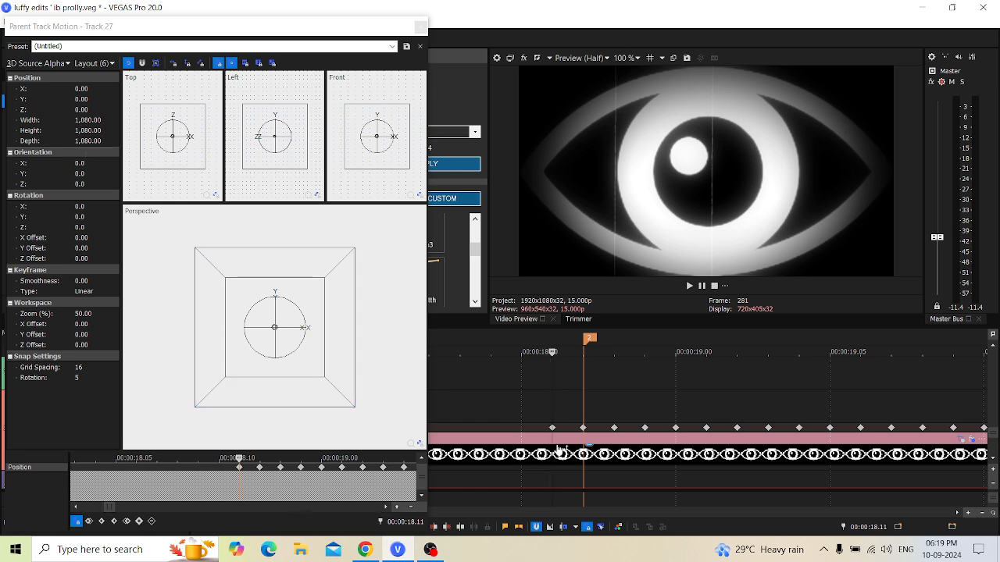
scroll(559, 452, "down", 5)
key("space")
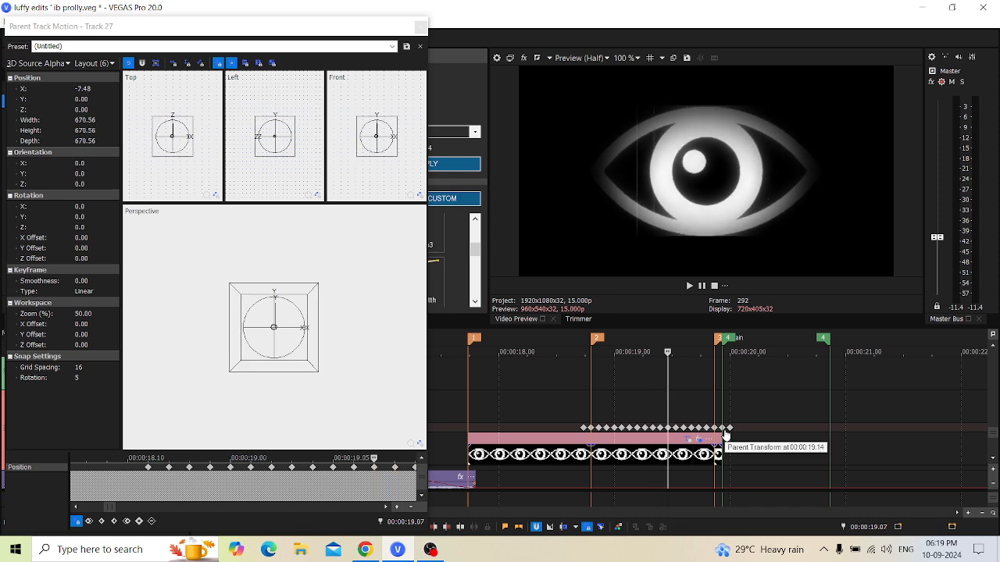
scroll(592, 444, "up", 5)
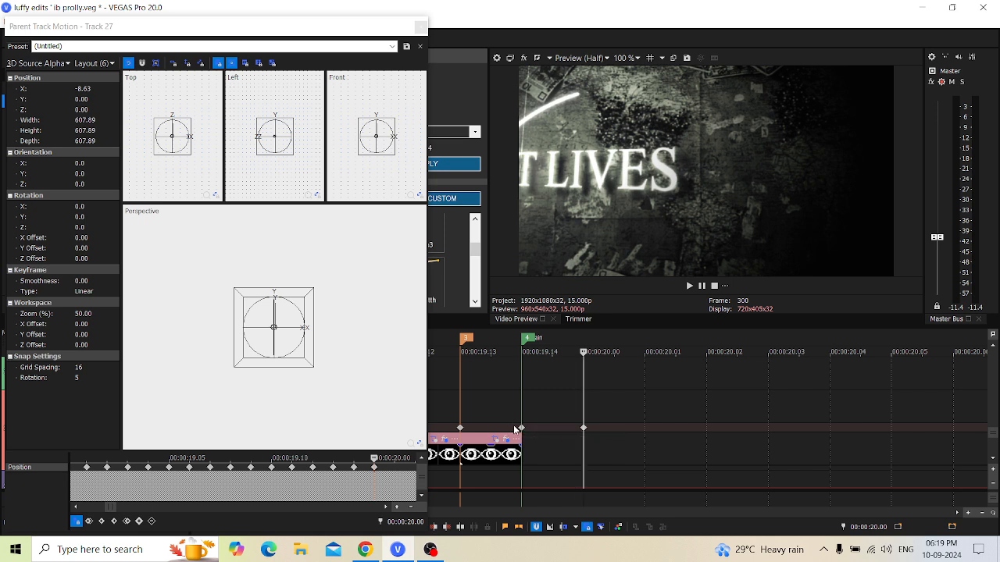
scroll(542, 484, "down", 4)
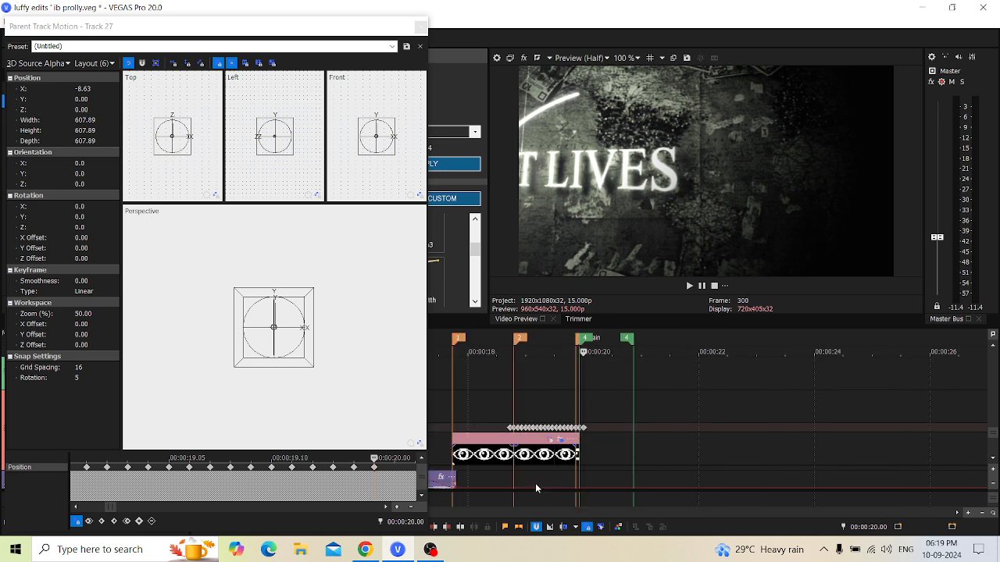
left_click(523, 416)
left_click(420, 27)
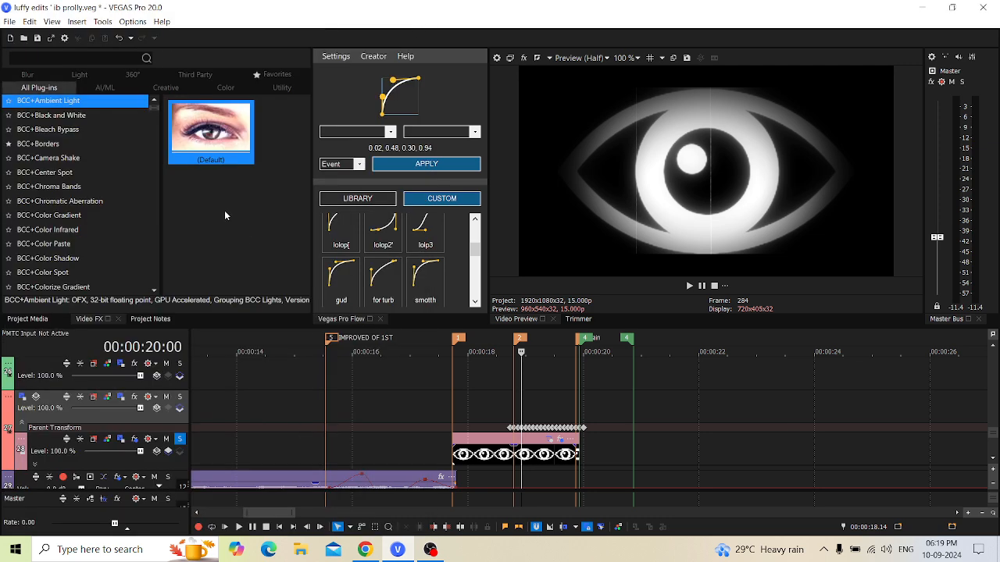
Widen Vegas Pro Flow, set its target to Track, and try applying the 0.02, 0.48, 0.30, 0.94 curve to the parent track motion.
left_click_drag(310, 258, 219, 258)
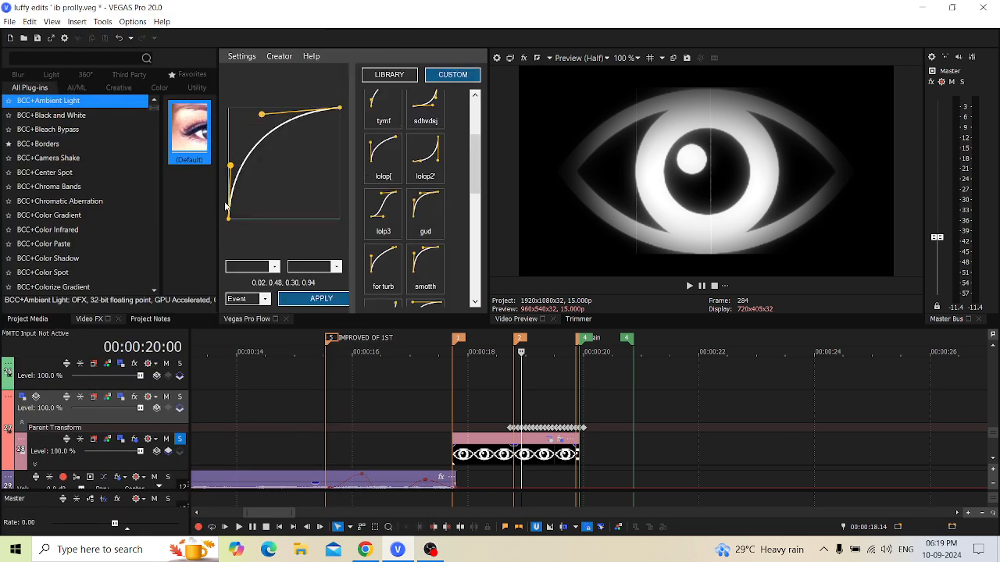
left_click(239, 298)
left_click(238, 322)
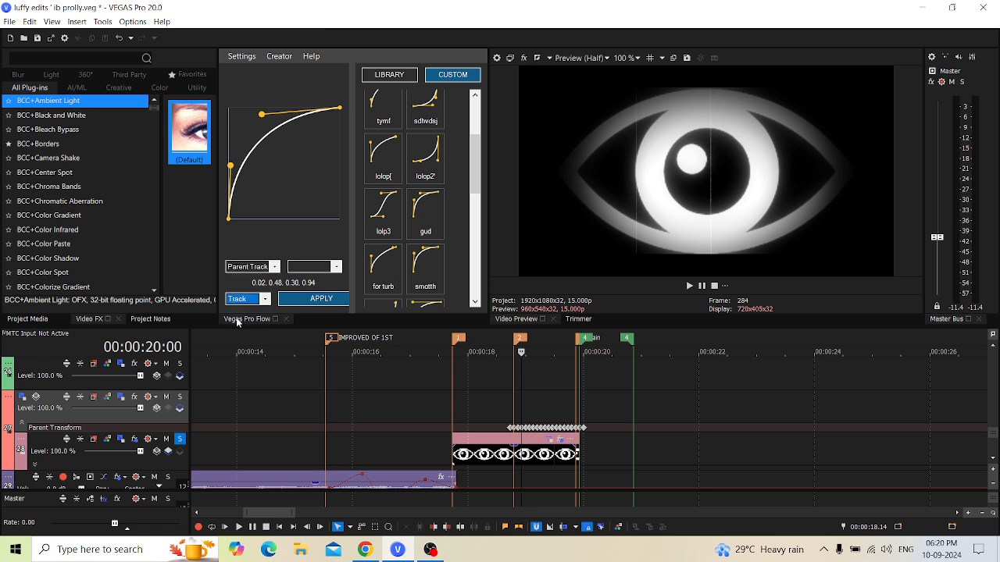
left_click(330, 301)
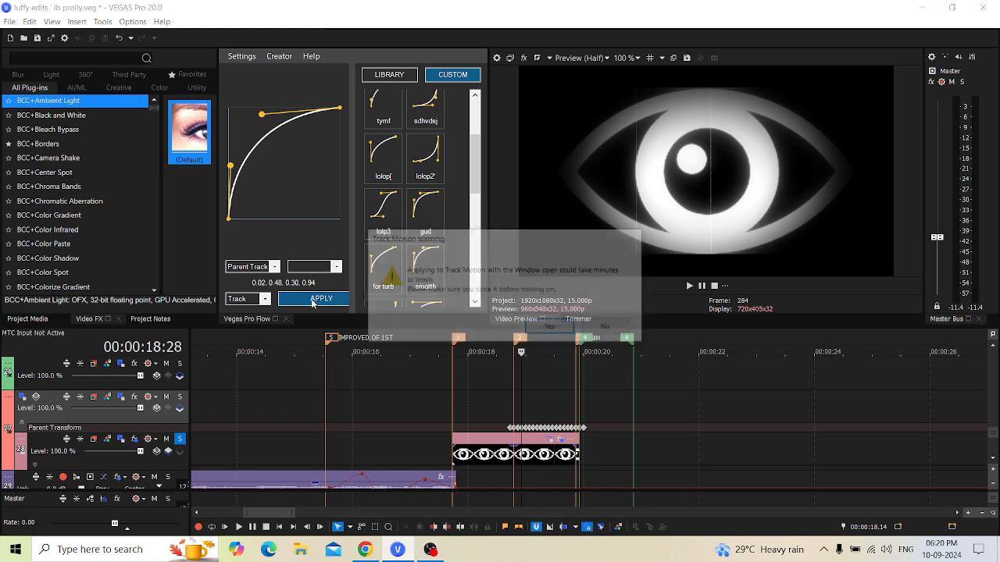
left_click(625, 329)
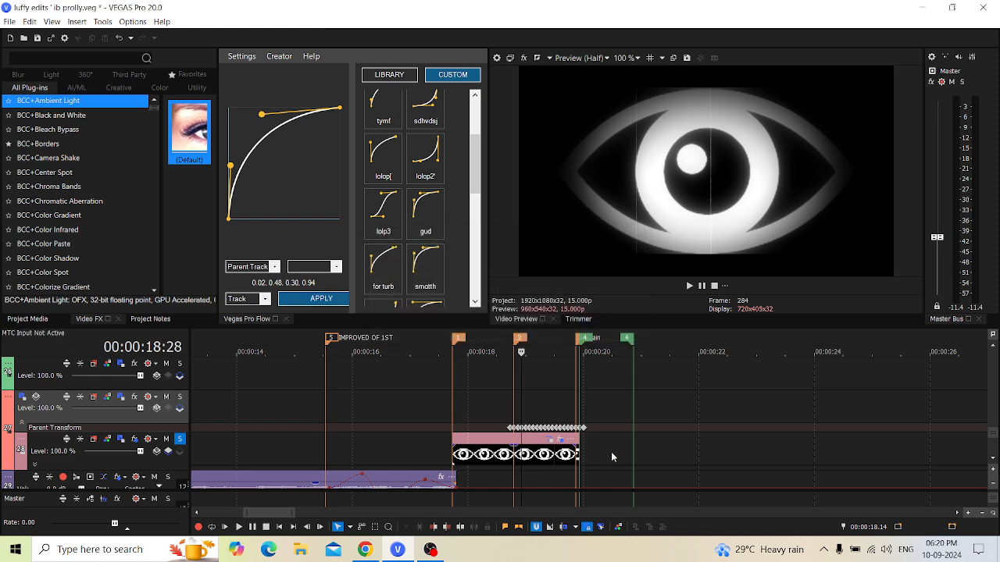
Play the eye transition from the clip's start and again from the section past marker 2.
mouse_move(993, 438)
left_mouse_down()
mouse_move(993, 374)
mouse_move(992, 447)
left_mouse_up()
scroll(748, 428, "up", 3)
scroll(488, 383, "up", 2)
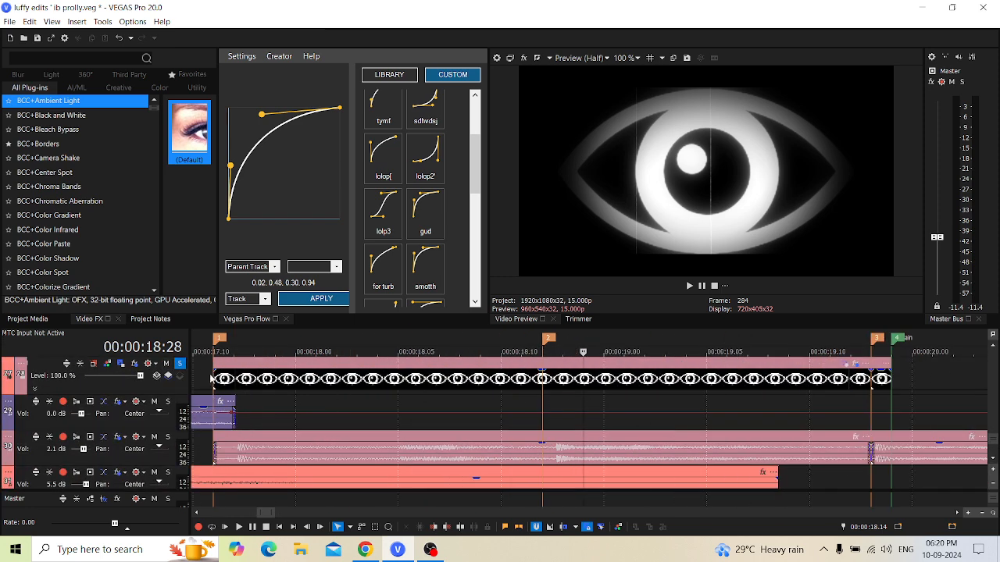
left_click(211, 378)
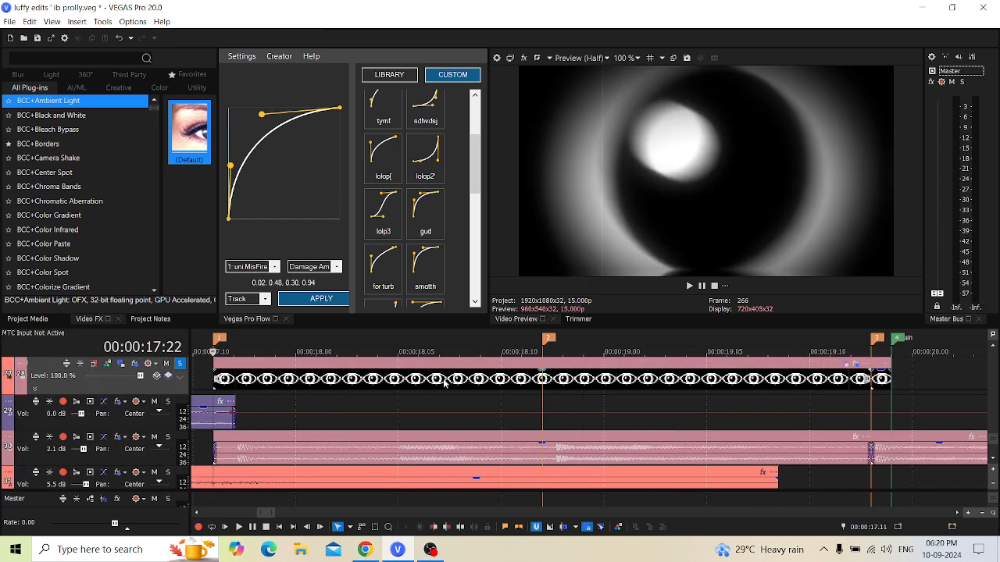
scroll(665, 418, "down", 4)
key("space")
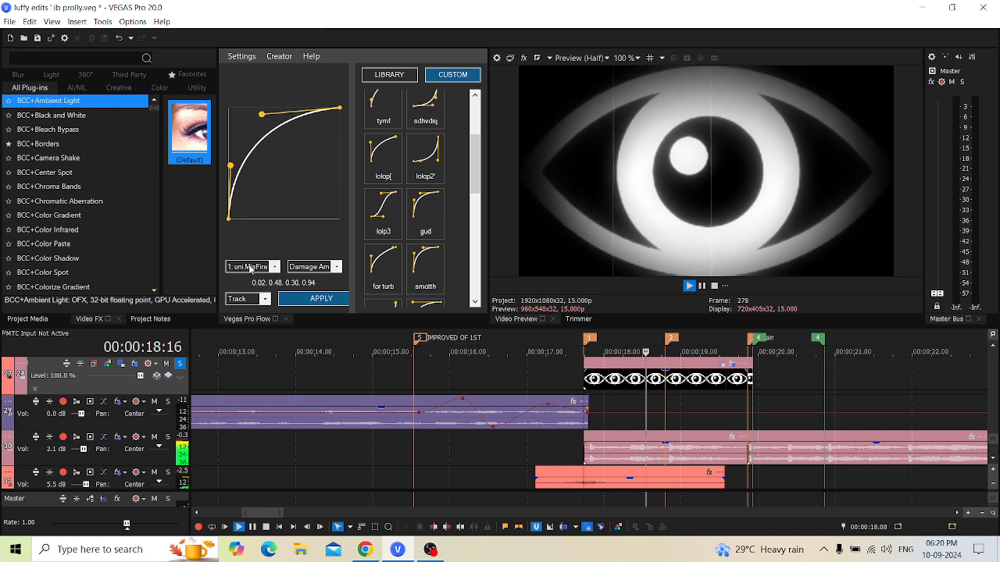
key("space")
left_click(685, 406)
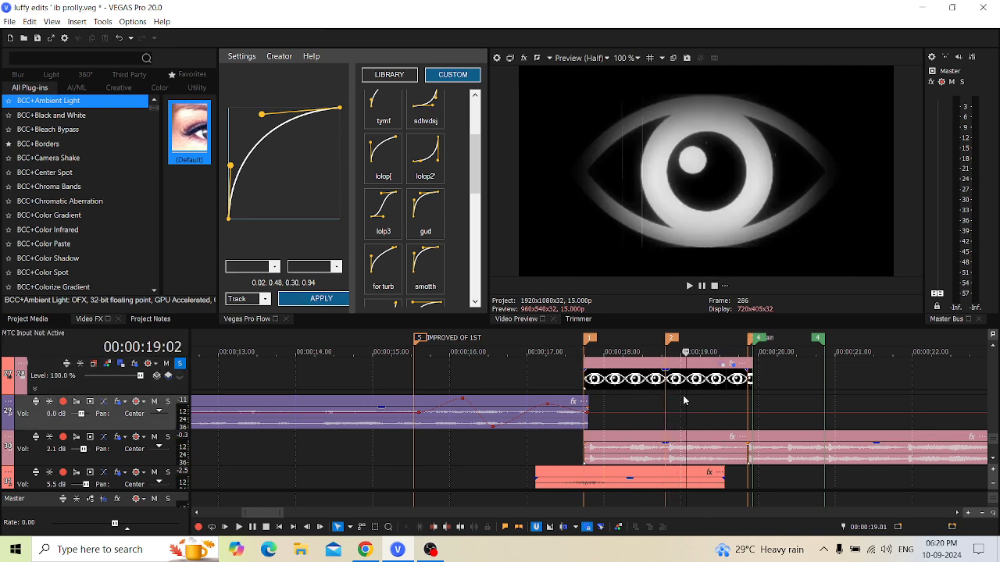
key("space")
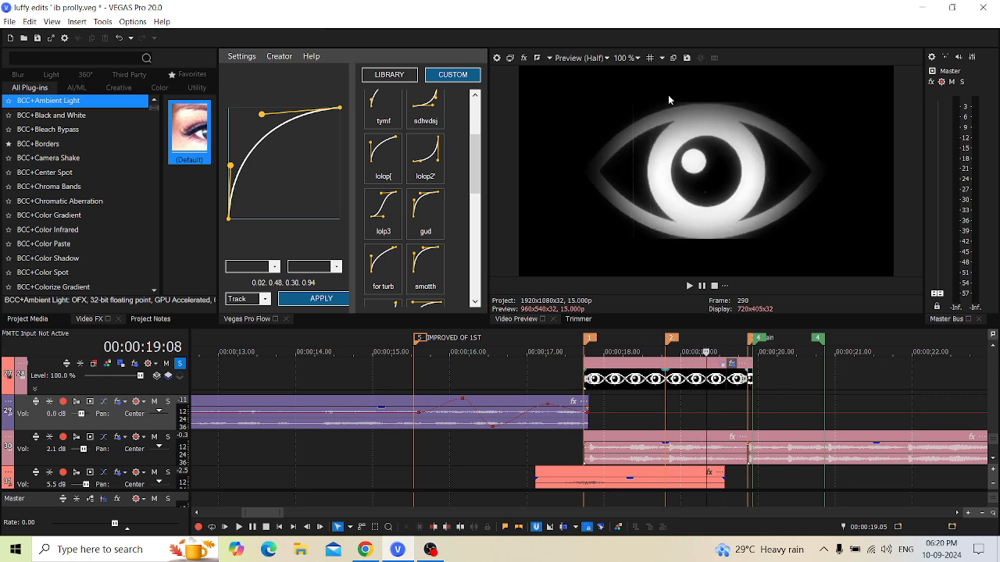
Review the eye clip's effect chain up to S_Vignette, view the S_Vignette settings, and close the event effects.
left_click(732, 365)
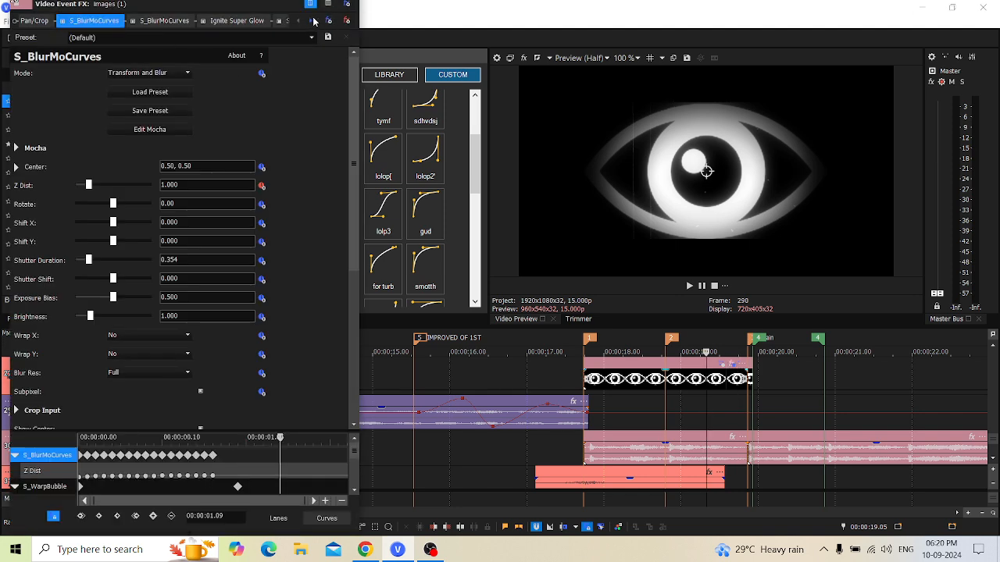
left_click(312, 20)
left_click(312, 20)
left_click(311, 20)
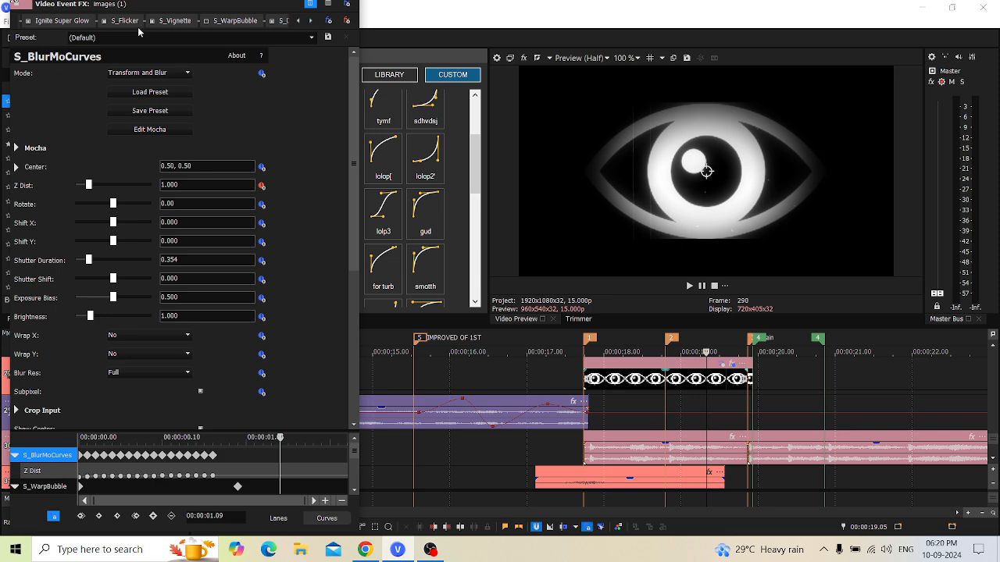
left_click(174, 21)
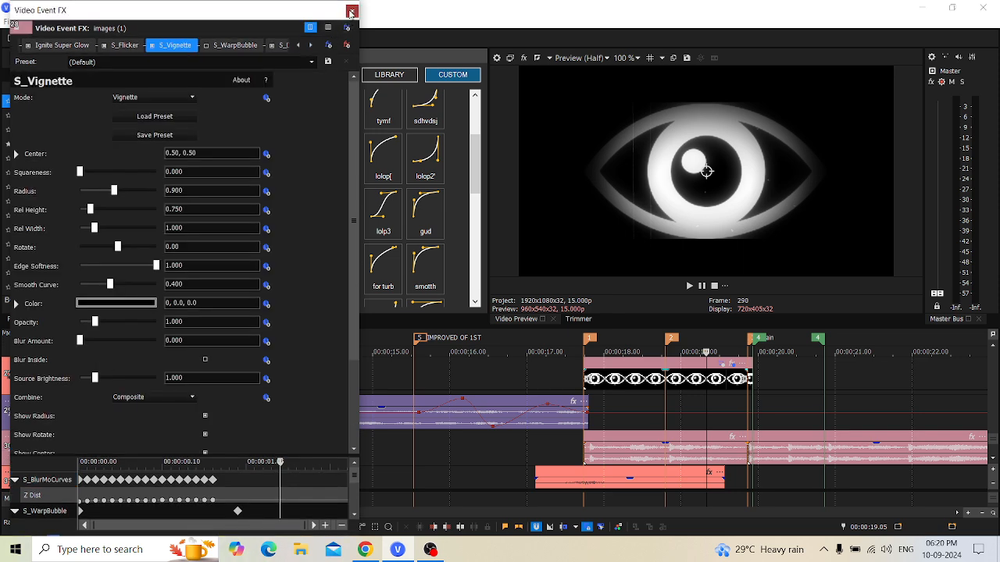
left_click(351, 13)
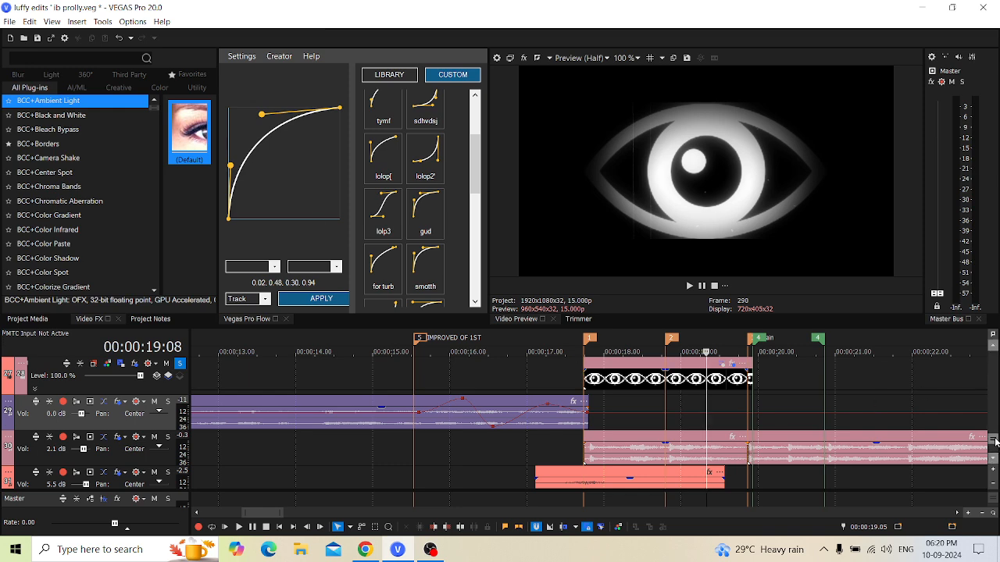
Step through the eye transition frame by frame, back and forth around the section leading into marker 2.
left_click_drag(995, 441, 994, 421)
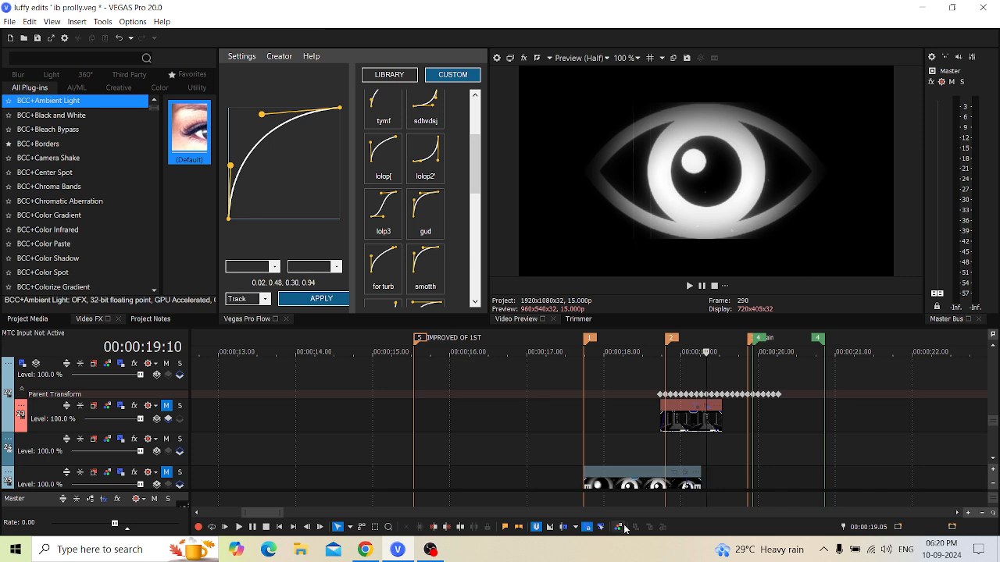
key("Left")
key("Left")
key("Left")
key("Left")
key("Left")
key("Left")
key("Left")
key("Left")
key("Left")
key("Left")
key("Left")
key("Left")
key("Left")
key("Left")
key("Left")
key("Left")
key("Right")
key("Right")
key("Right")
key("Right")
key("Right")
key("Right")
key("Right")
key("Right")
key("Right")
key("Right")
key("Right")
key("Right")
key("Right")
key("Right")
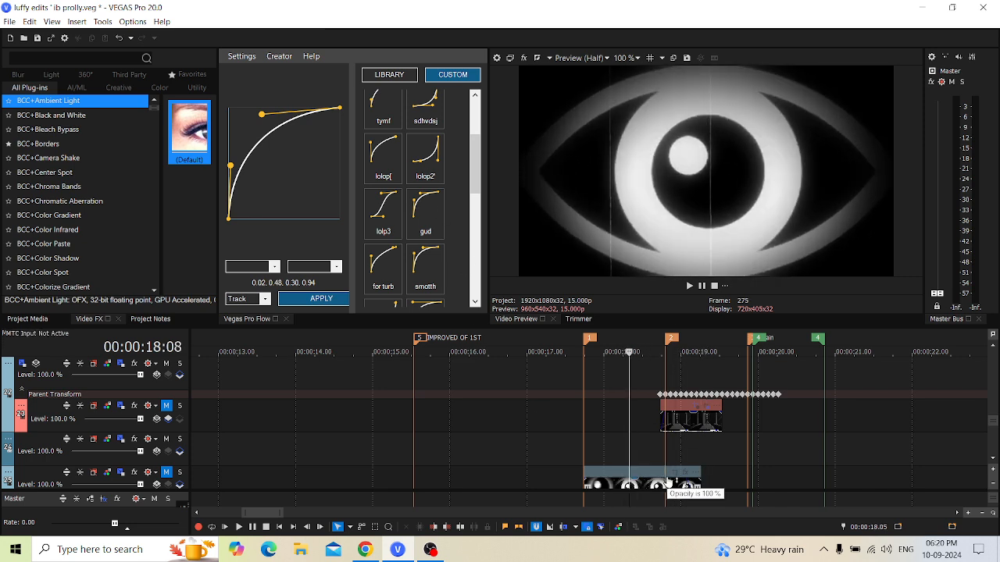
key("Right")
key("Right")
key("Right")
key("Right")
key("Right")
key("Left")
key("Left")
key("Left")
key("Left")
key("Left")
key("Left")
key("Left")
key("Left")
key("Left")
key("Left")
key("Left")
key("Left")
key("Left")
key("Left")
key("Left")
key("Right")
key("Right")
key("Right")
key("Right")
key("Right")
key("Right")
key("Right")
key("Right")
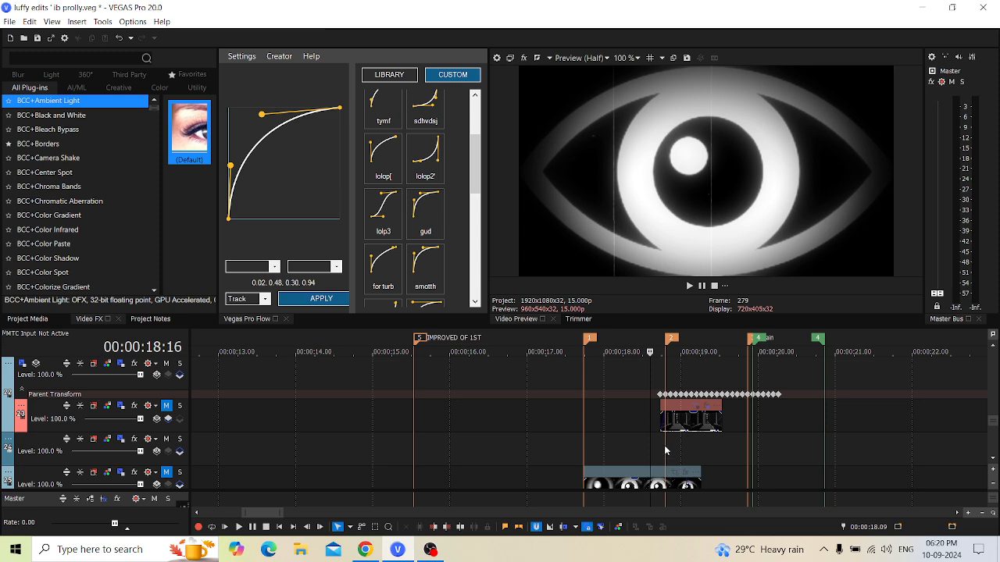
key("Right")
key("Right")
key("Right")
key("Right")
key("Right")
key("Right")
key("Right")
key("Right")
key("Left")
key("Left")
key("Left")
key("Left")
key("Left")
key("Left")
key("Left")
key("Left")
key("Left")
key("Left")
key("Left")
key("Left")
key("Left")
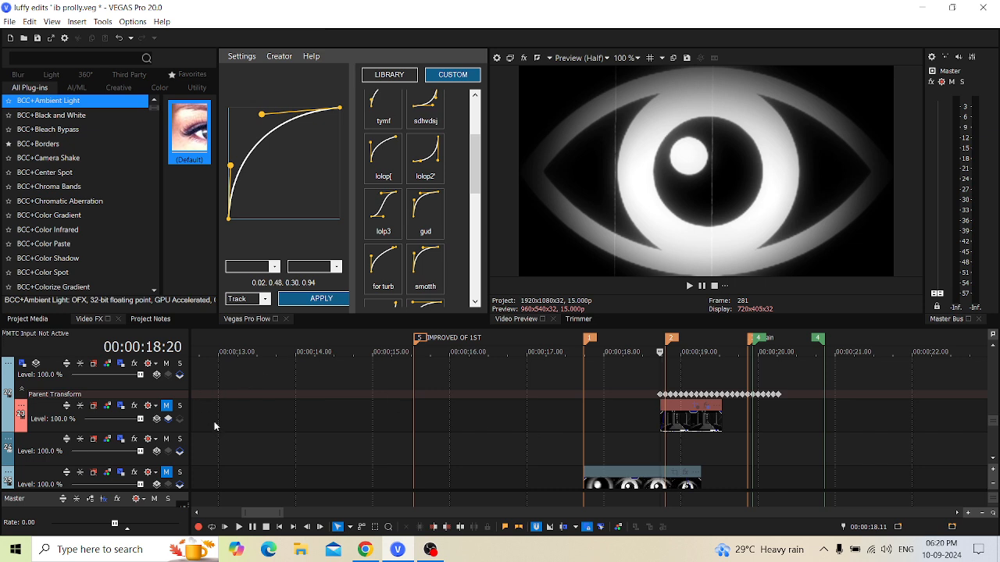
Mute track 28, the one holding the repeating eye clip.
left_click(166, 406)
scroll(630, 384, "down", 5)
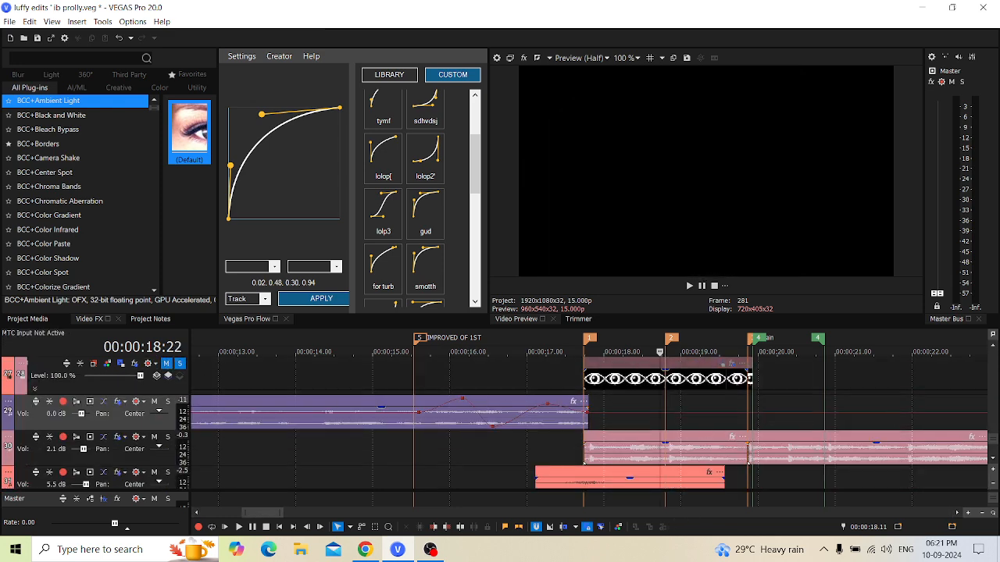
left_click(994, 356)
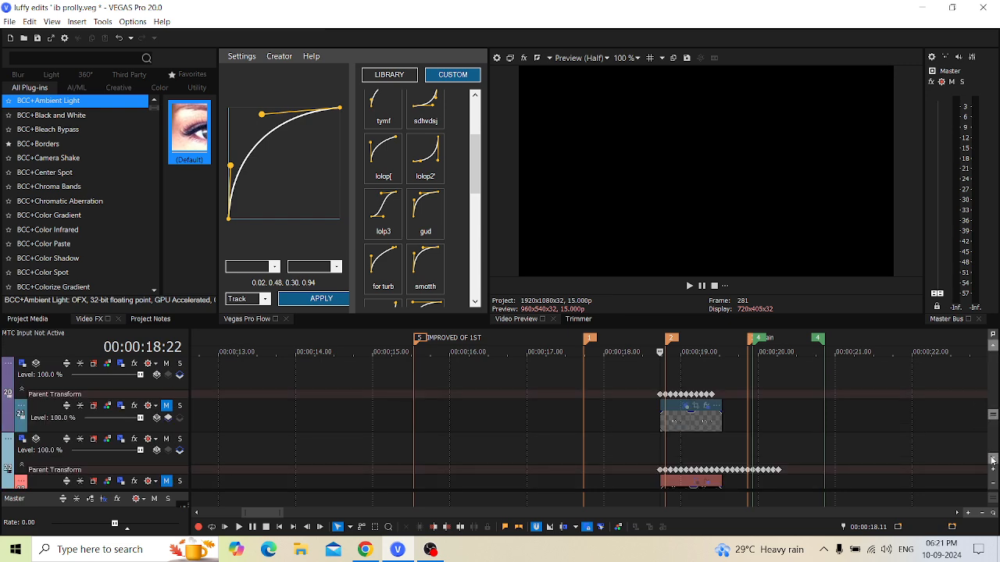
scroll(979, 458, "down", 3)
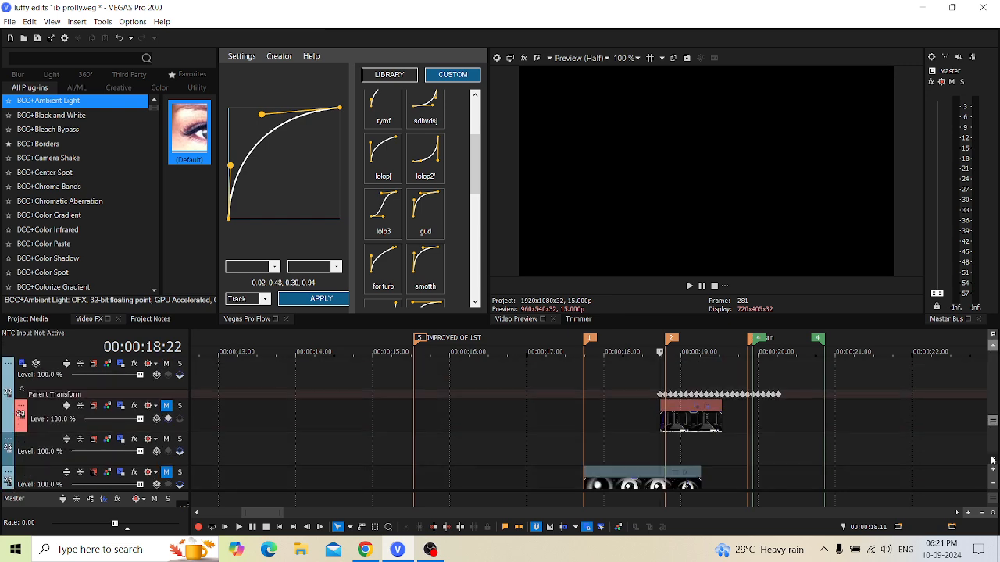
Unmute track 25 with its eye clip and track 23 with the next scene's clip.
left_click(166, 430)
left_click(649, 390)
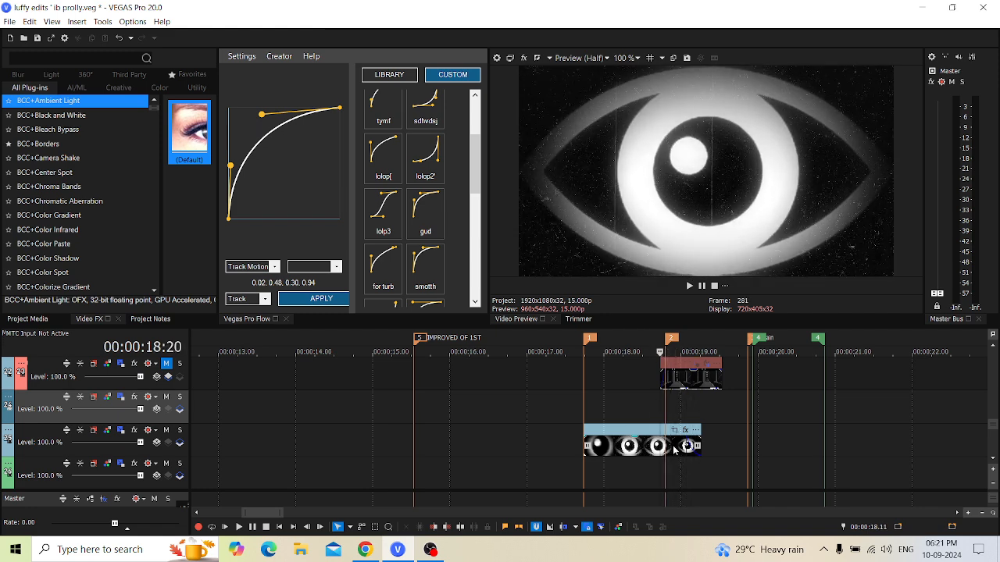
left_click(675, 451)
scroll(674, 450, "up", 5)
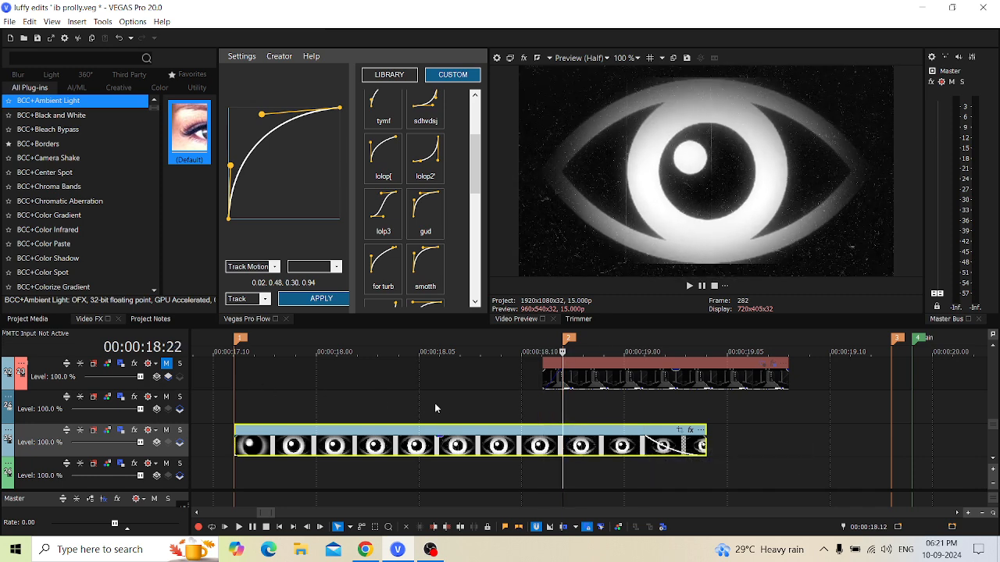
left_click(167, 364)
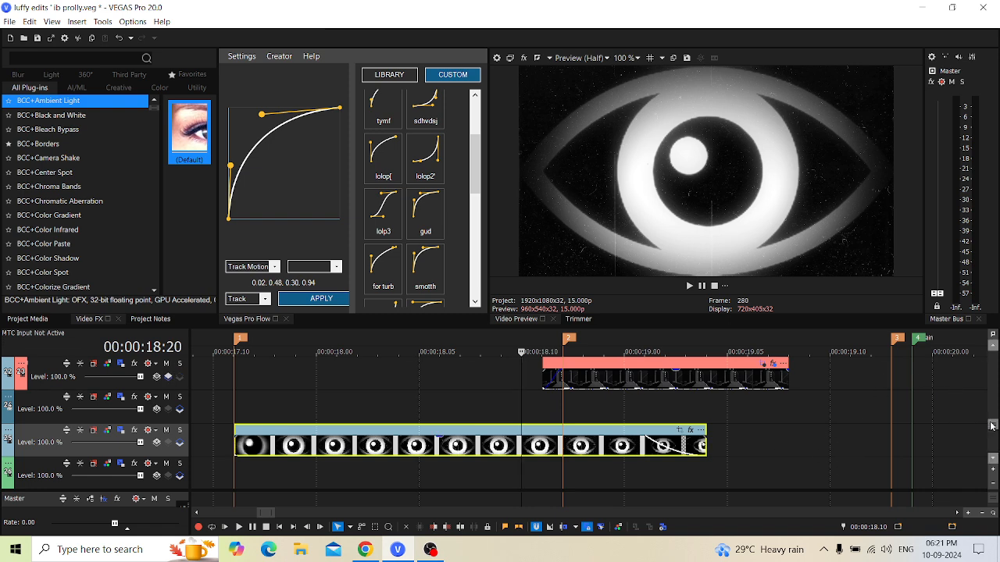
Select the track 23 clip and examine the frames around its start near marker 2.
mouse_move(993, 426)
left_mouse_down()
mouse_move(993, 418)
mouse_move(994, 426)
left_mouse_up()
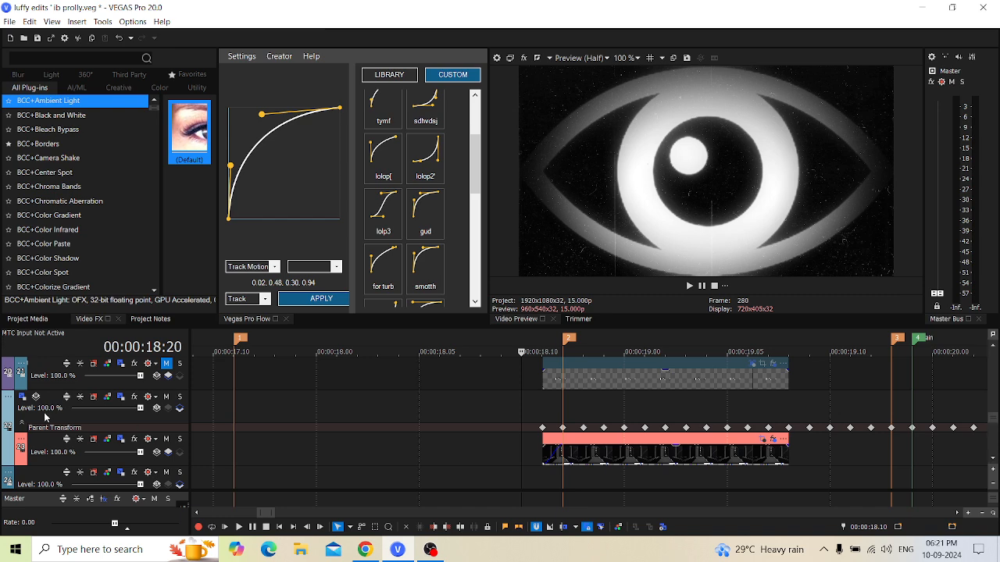
left_click(567, 460)
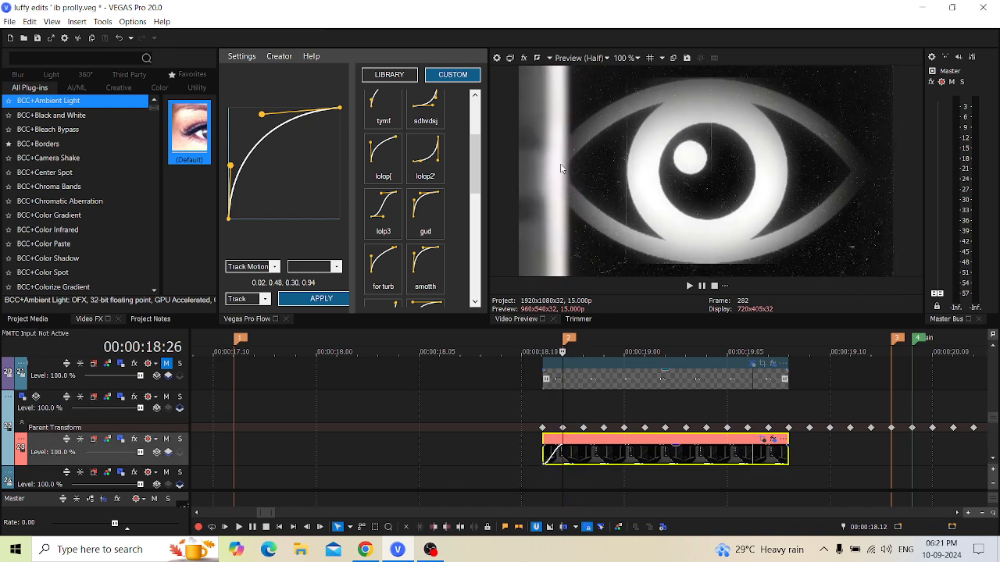
key("Left")
key("Left")
key("Left")
key("Left")
key("Right")
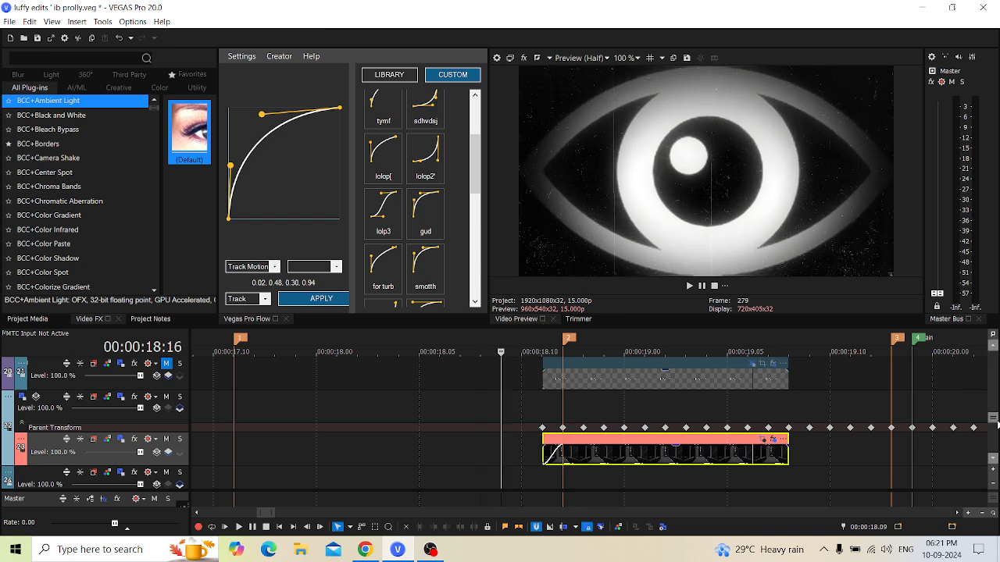
Open the parent track motion of track 27 and compare its first keyframe with those at 00:00:19.14 and 00:00:20.00.
scroll(918, 449, "down", 3)
left_click_drag(994, 421, 993, 437)
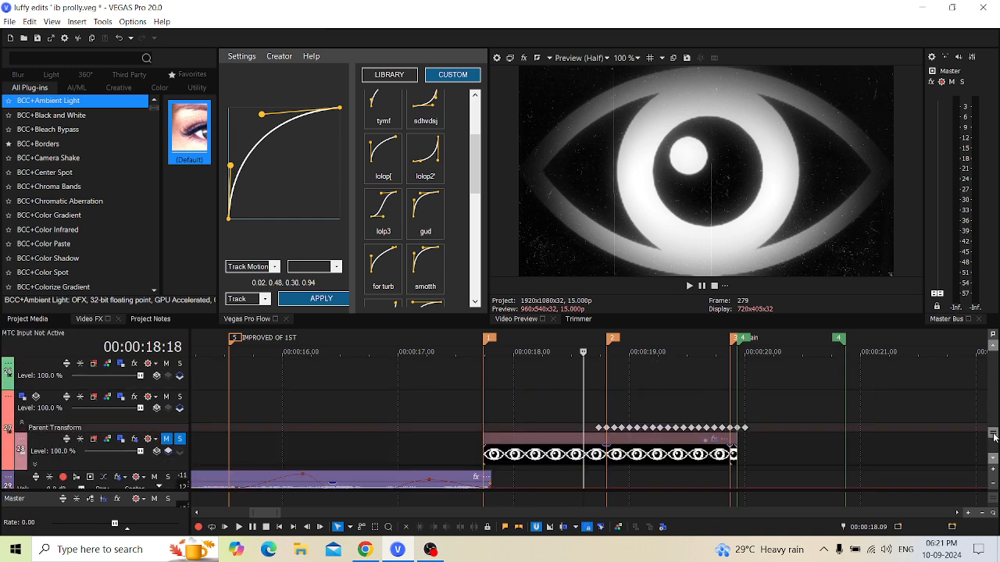
double_click(598, 434)
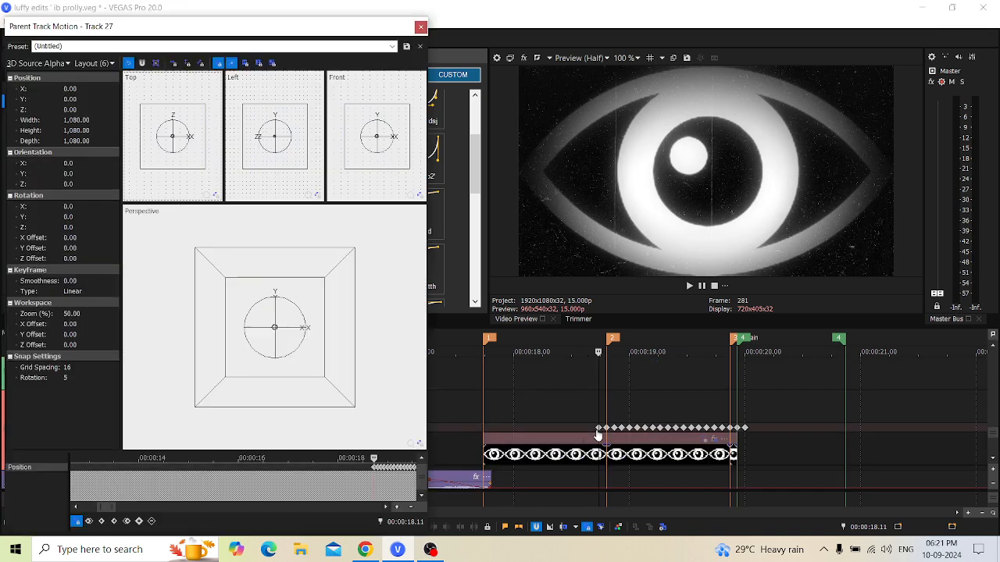
scroll(383, 482, "up", 3)
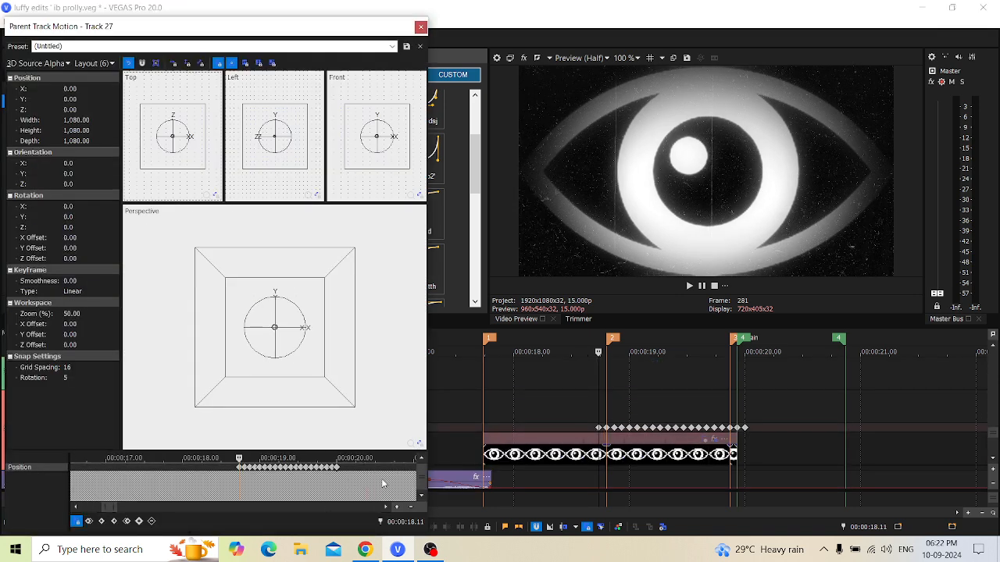
left_click(328, 473)
scroll(362, 474, "up", 2)
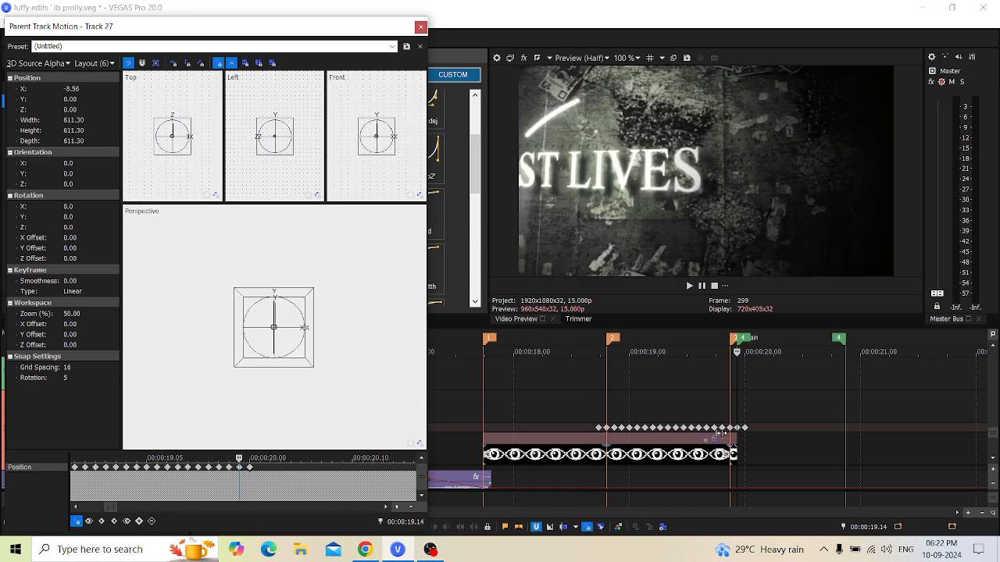
left_click(744, 407)
Step between 00:00:20.00 and 00:00:19.00 to inspect track 27's parent motion against the preview, and close the window.
key("Left")
key("Left")
key("Left")
key("Left")
key("Left")
key("Left")
key("Left")
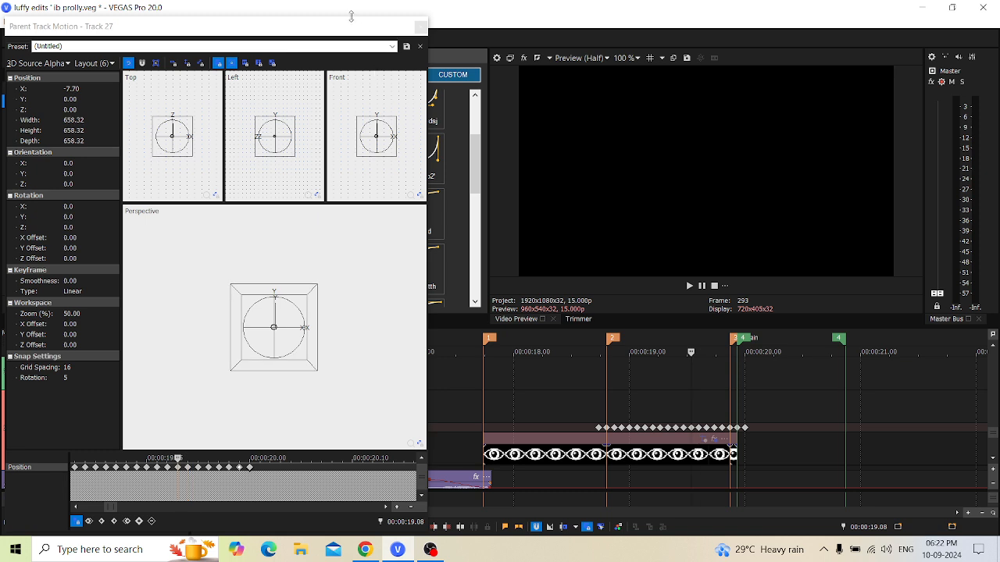
key("Left")
key("Left")
key("Left")
key("Left")
key("Left")
key("Left")
key("Left")
key("Left")
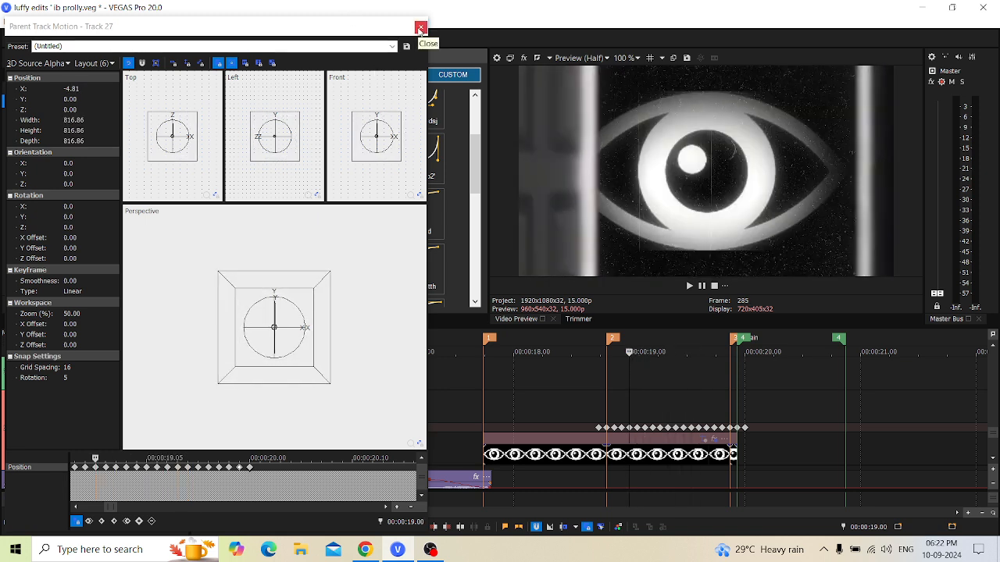
key("Right")
key("Right")
key("Right")
key("Right")
key("Right")
key("Right")
key("Right")
key("Right")
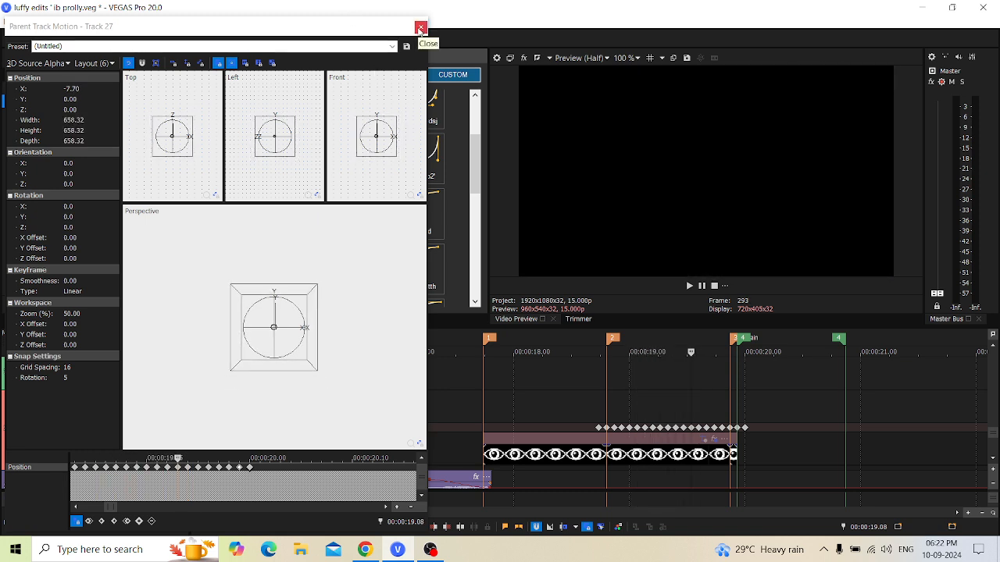
key("Left")
key("Left")
key("Left")
key("Left")
left_click(420, 28)
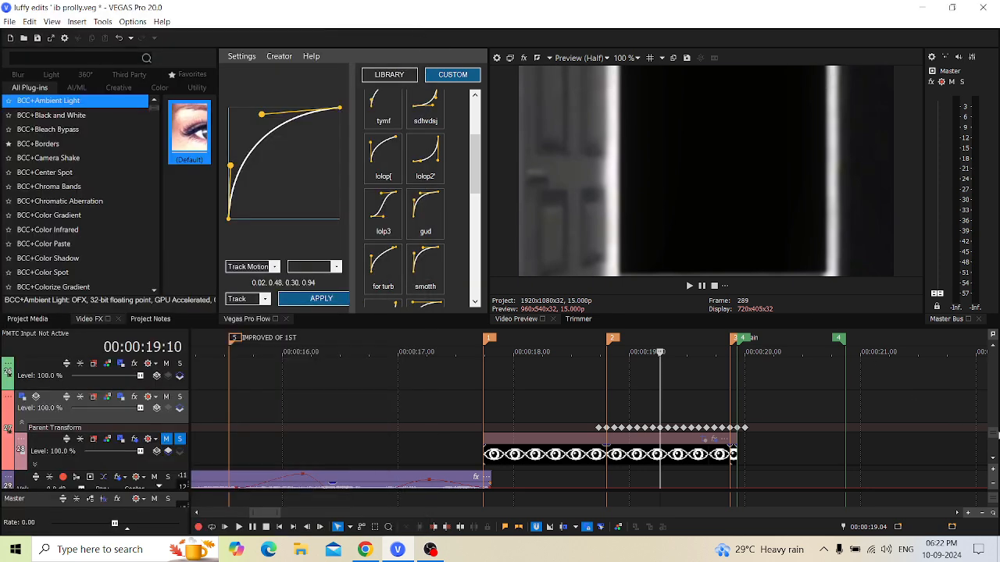
Step through the opening frames of the track 23 clip and return to the first parent transform keyframe at 00:00:18.11.
left_click_drag(994, 434, 994, 423)
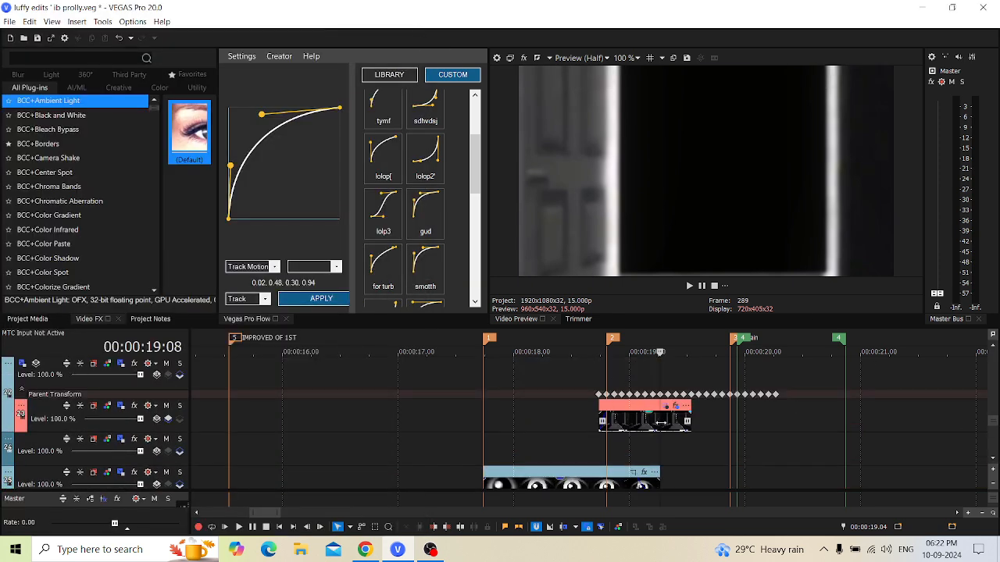
left_click(660, 424)
scroll(642, 438, "up", 3)
left_click(510, 430)
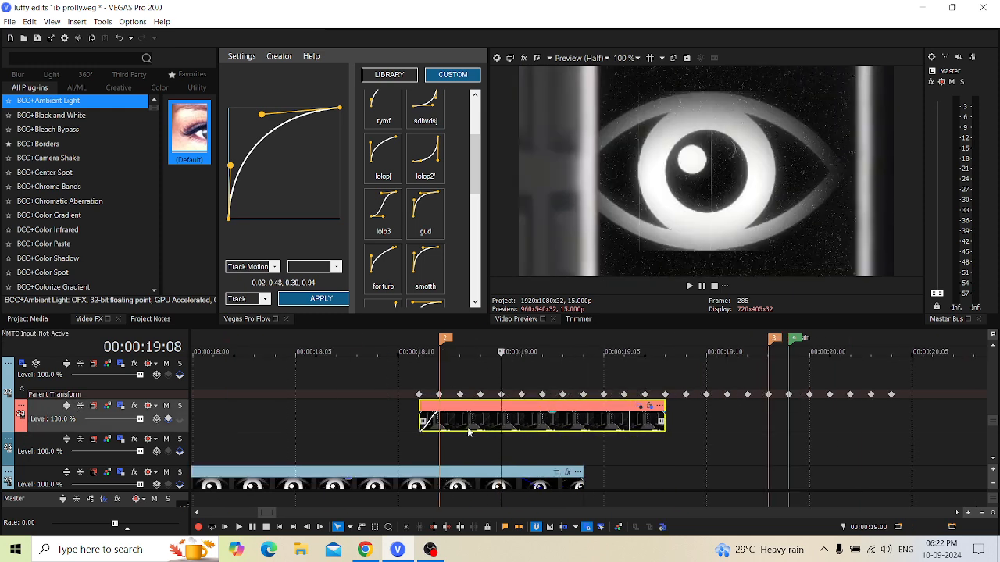
left_click(468, 429)
key("Right")
key("Right")
key("Right")
key("Right")
key("Left")
key("Left")
key("Left")
key("Left")
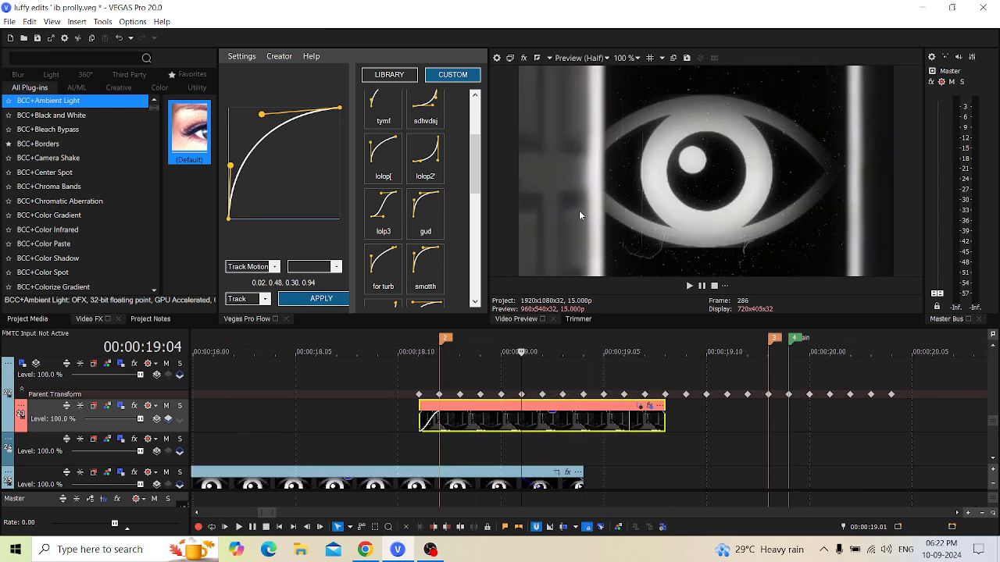
key("Right")
key("Right")
key("Right")
key("Left")
key("Left")
key("Left")
key("Left")
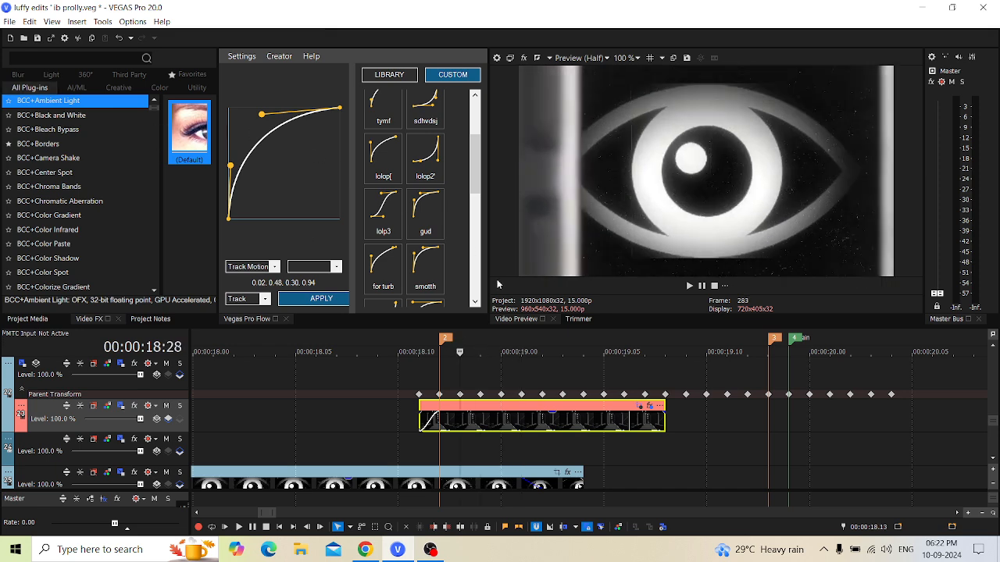
left_click(416, 396)
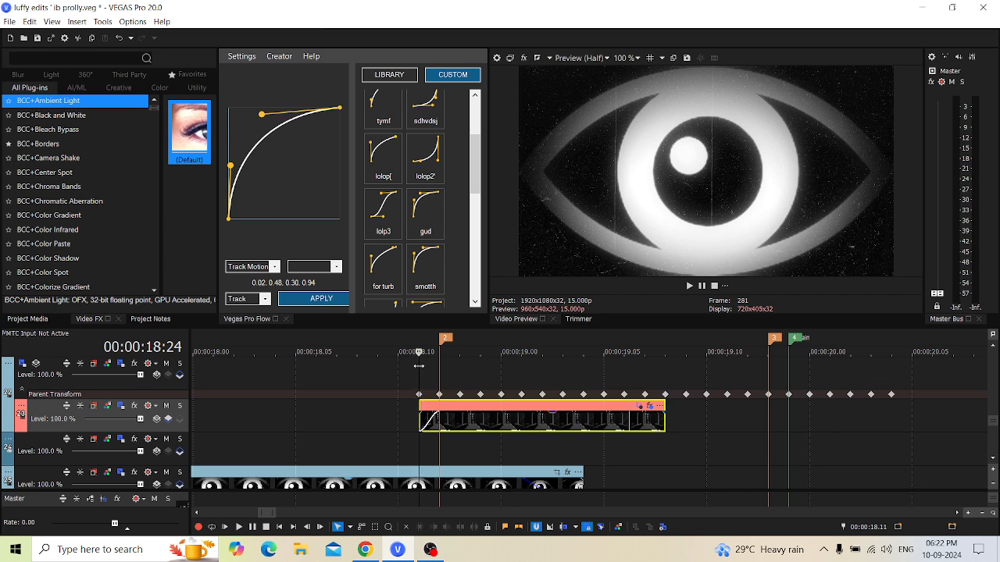
Step frame by frame from 00:00:18.11 past marker 2 to examine the start of the track 23 clip over the eye.
key("Right")
key("Right")
key("Right")
key("Right")
key("Right")
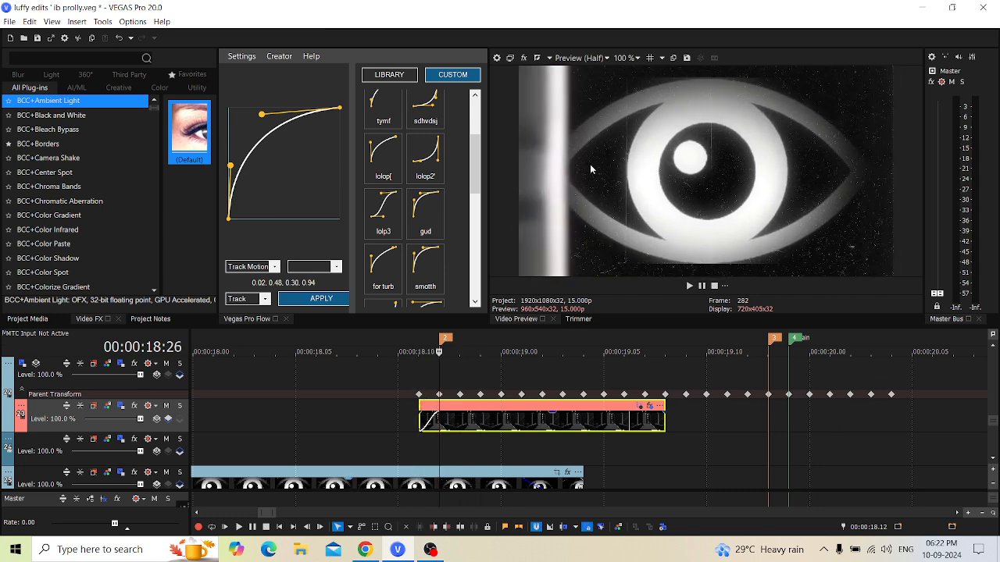
key("Right")
key("Left")
key("Left")
key("Left")
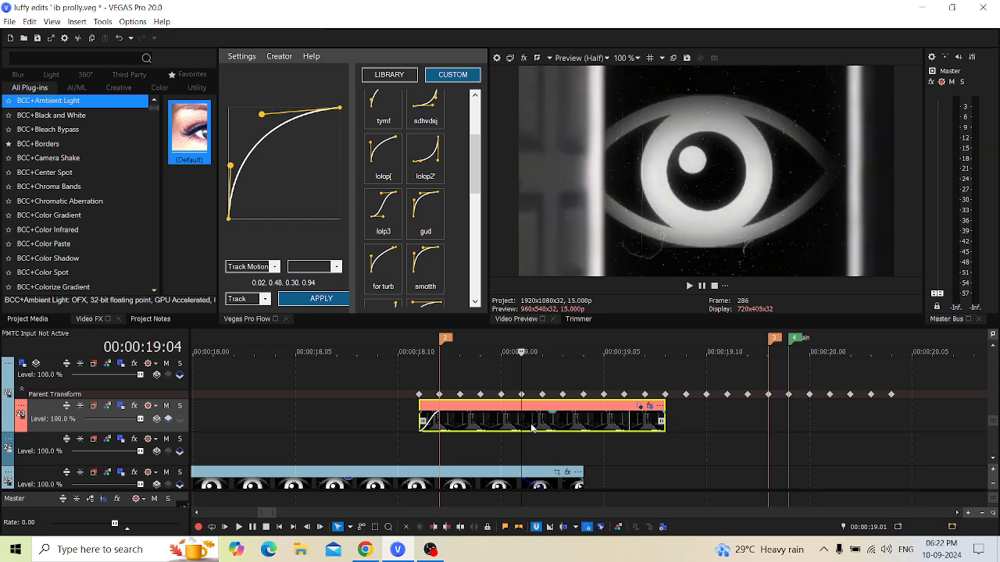
Compare the track 23 clip's frames between 00:00:19.00 and 00:00:19.03 to check its zoom against the eye.
key("Right")
key("Right")
key("Right")
key("Right")
key("Right")
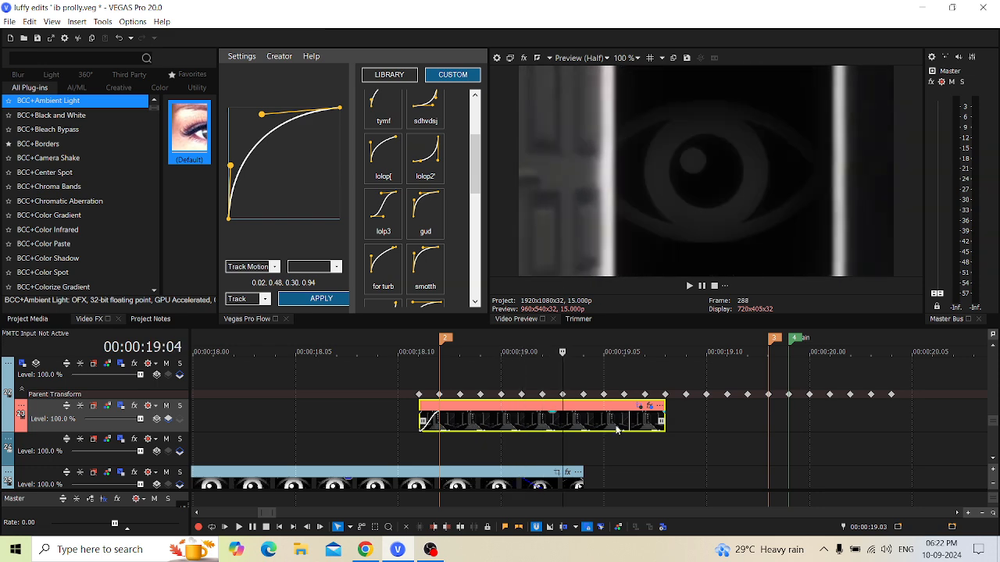
key("Left")
key("Left")
key("Left")
key("Left")
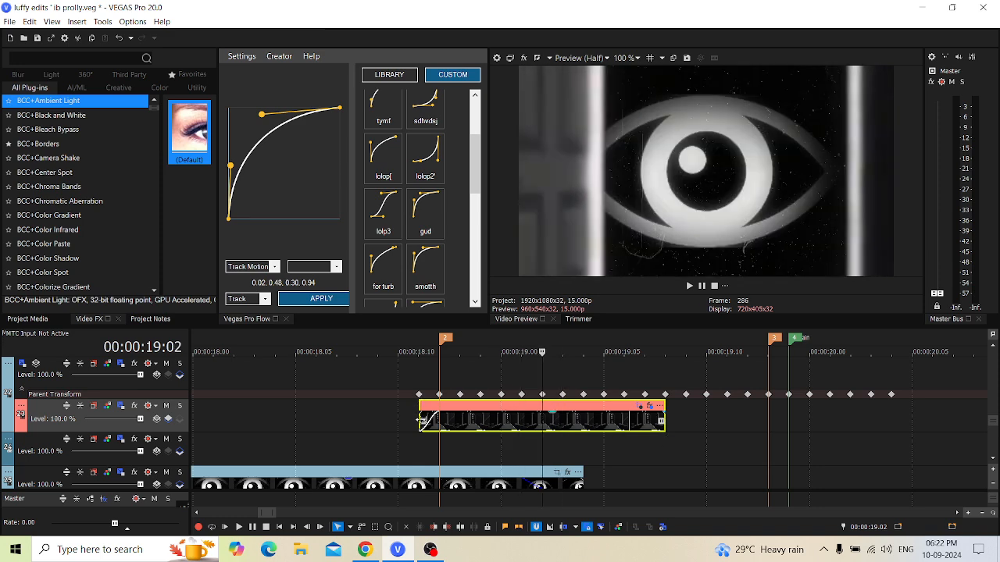
key("Right")
key("Right")
key("Right")
key("Left")
key("Left")
key("Left")
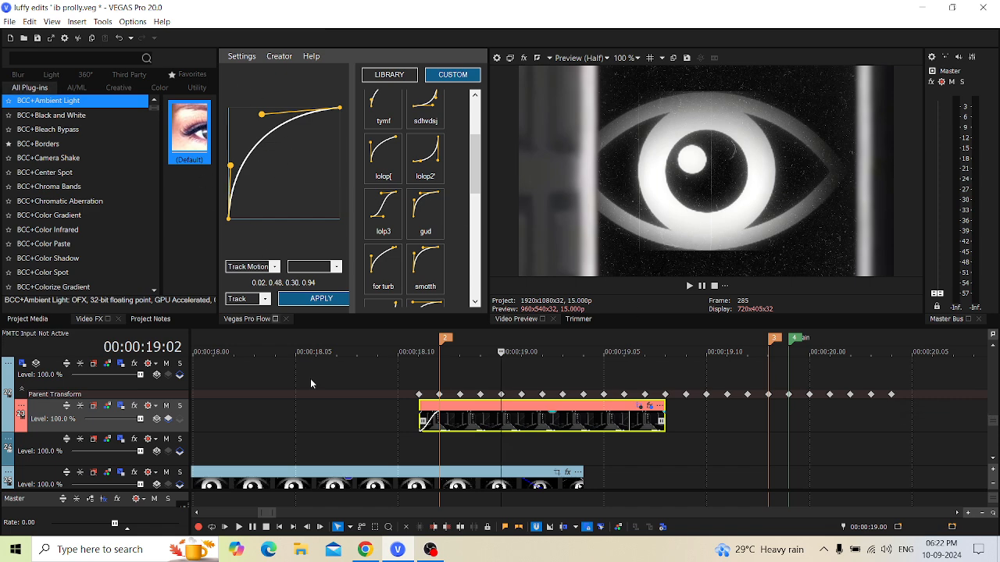
Mute tracks 23 and 25 and unmute track 21 to isolate the LIVES text in the preview.
left_click(165, 405)
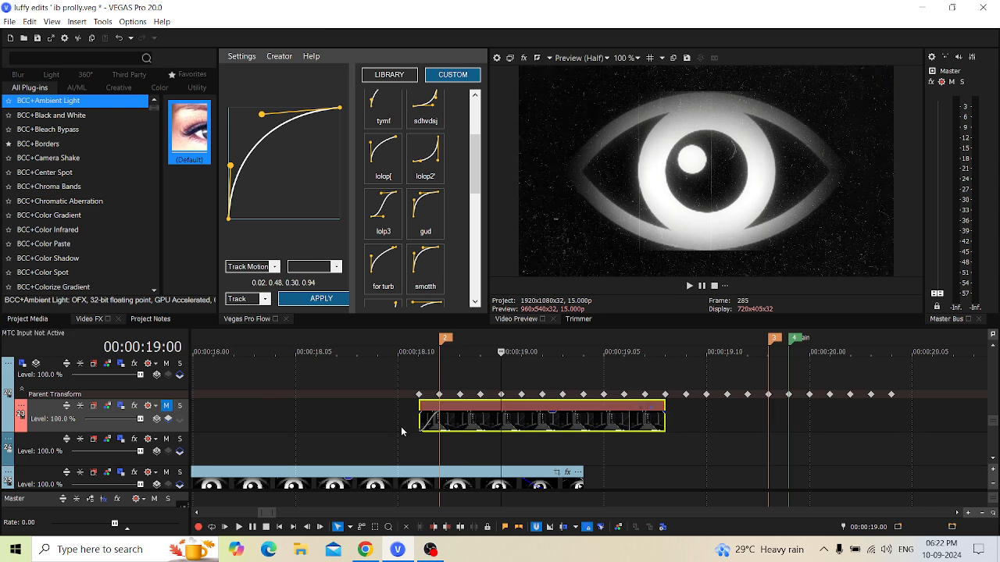
left_click(167, 472)
scroll(989, 424, "up", 1)
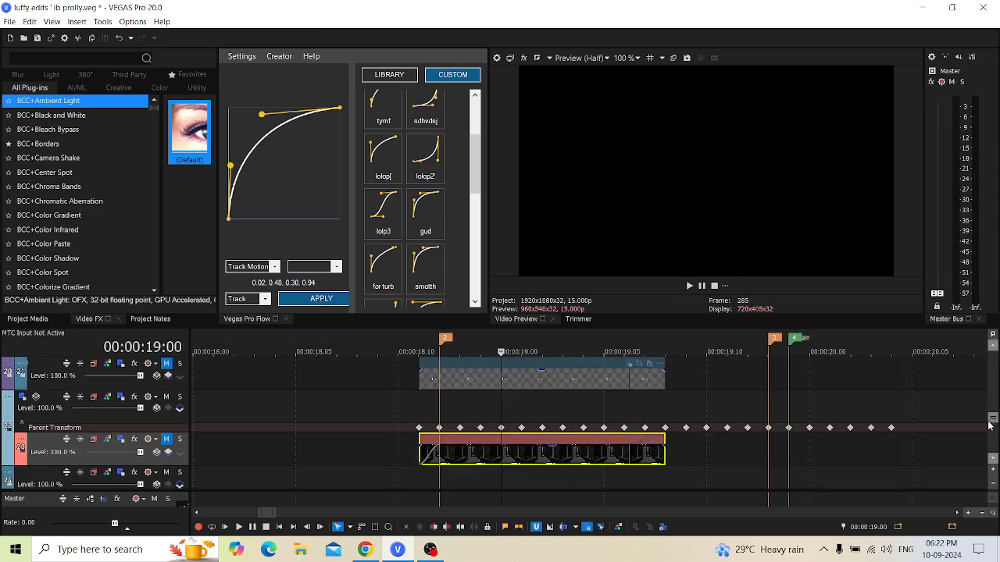
scroll(987, 424, "down", 1)
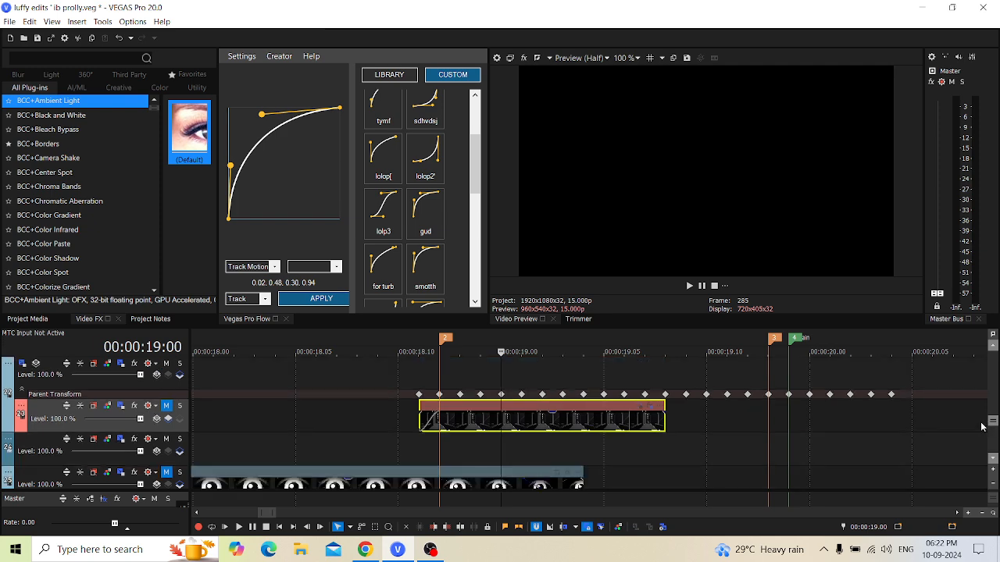
scroll(981, 427, "up", 1)
left_click(992, 349)
left_click(992, 350)
left_click(992, 350)
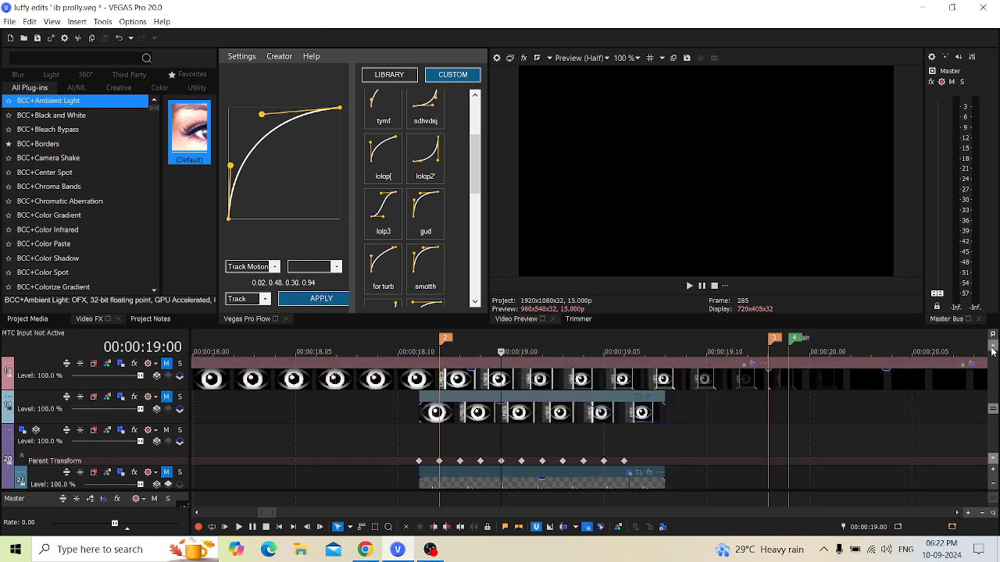
left_click(167, 472)
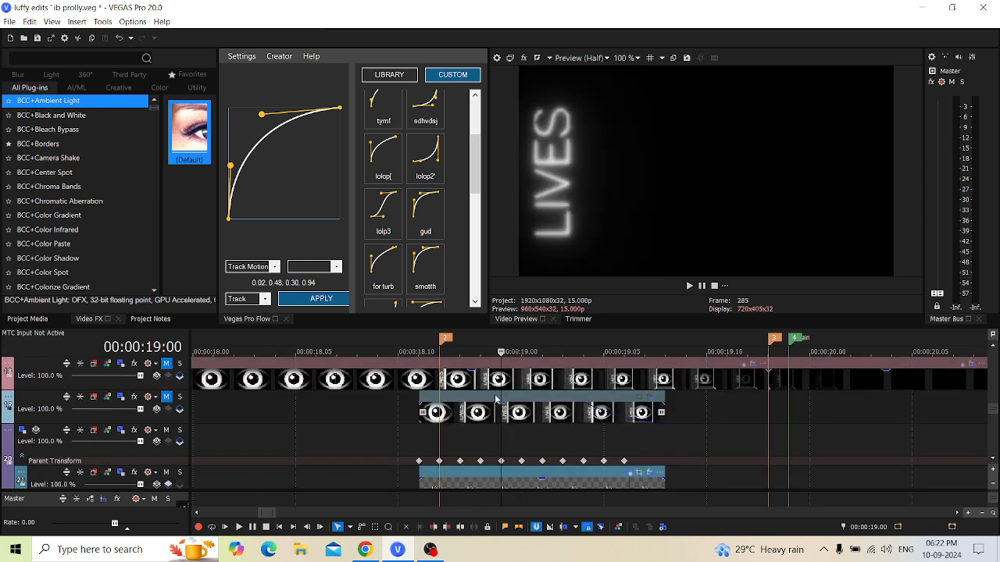
Review the LIVES clip's Titles & Text generator settings and the Generated Media insert command, and close the generator window.
left_click(431, 443)
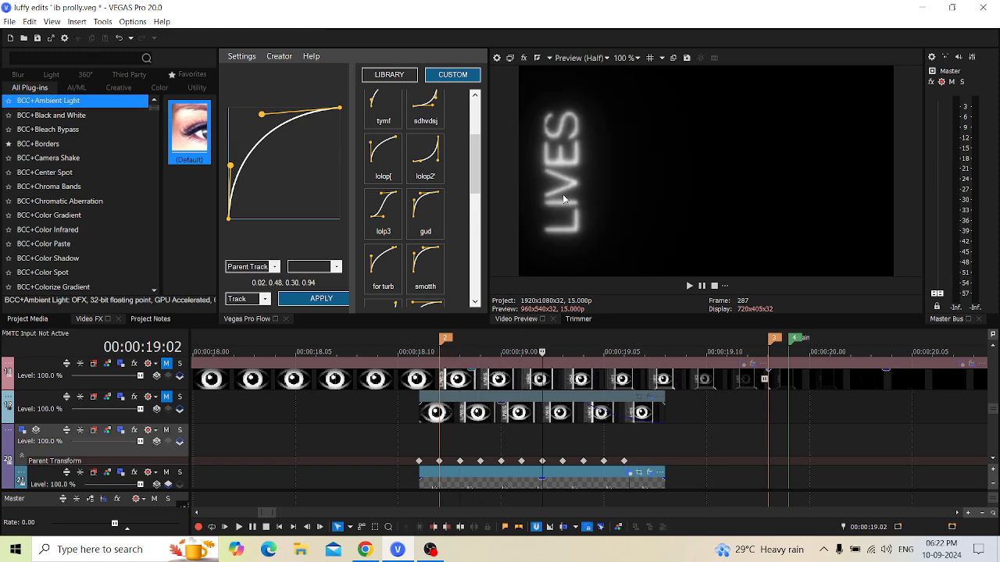
left_click(629, 475)
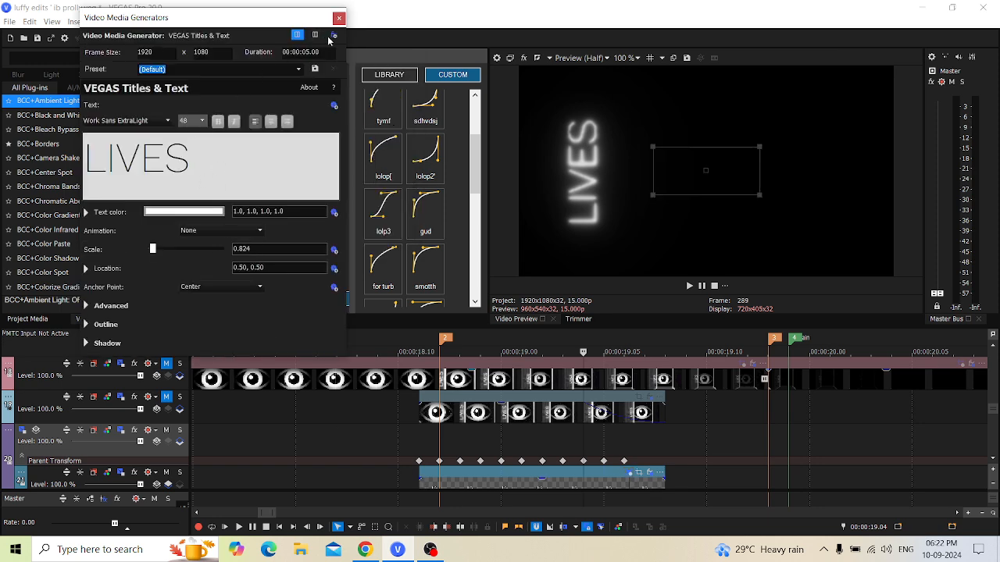
left_click(338, 18)
left_click(77, 21)
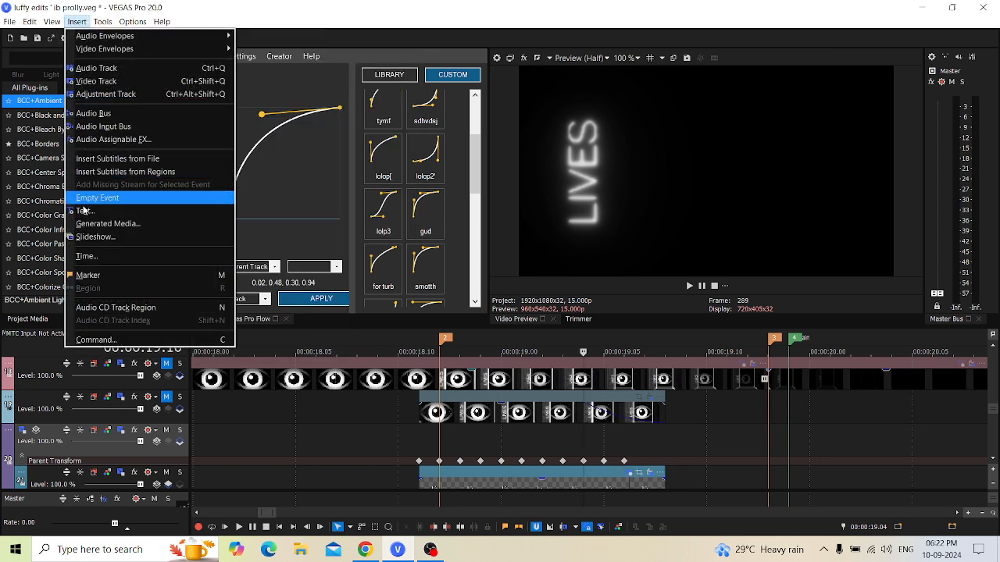
left_click(94, 226)
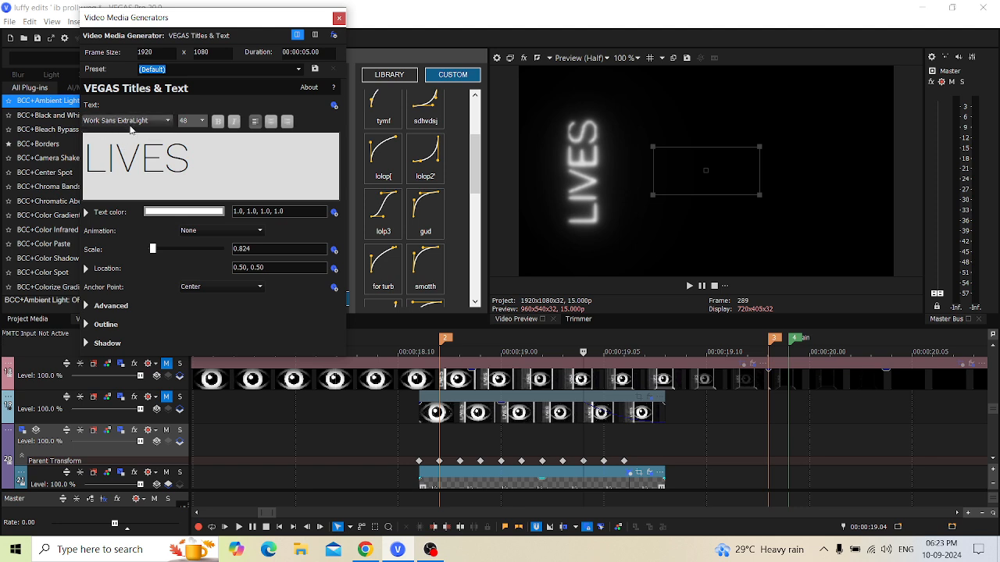
left_click(337, 18)
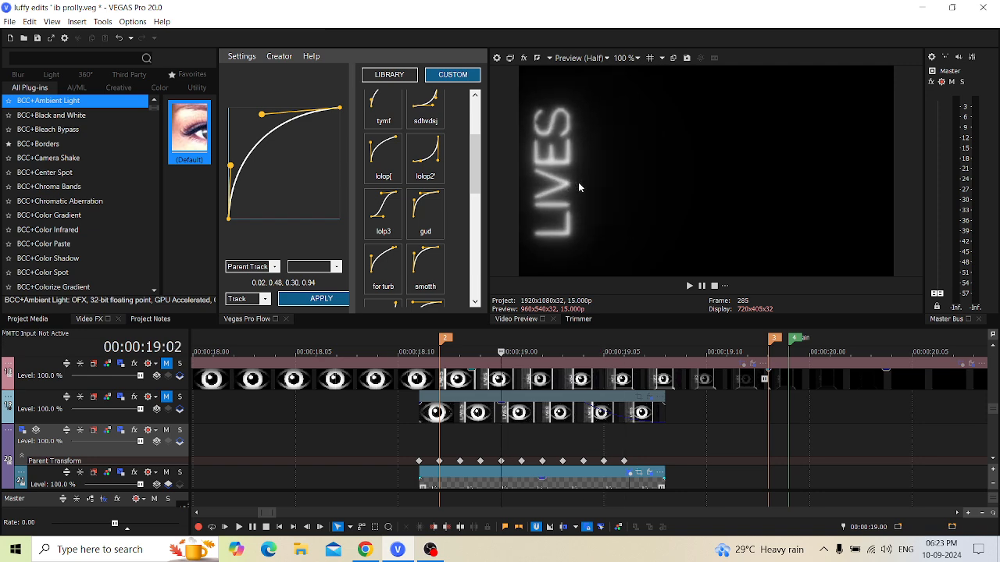
Mute track 21, unmute track 19, and select the combined eye and LIVES clip on track 19.
left_click(165, 473)
left_click(168, 397)
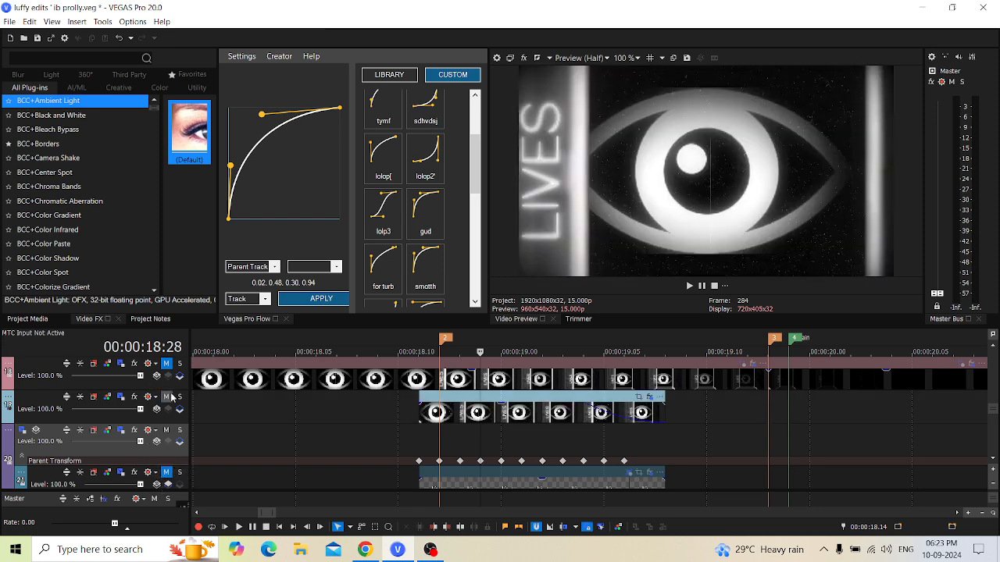
left_click(424, 409)
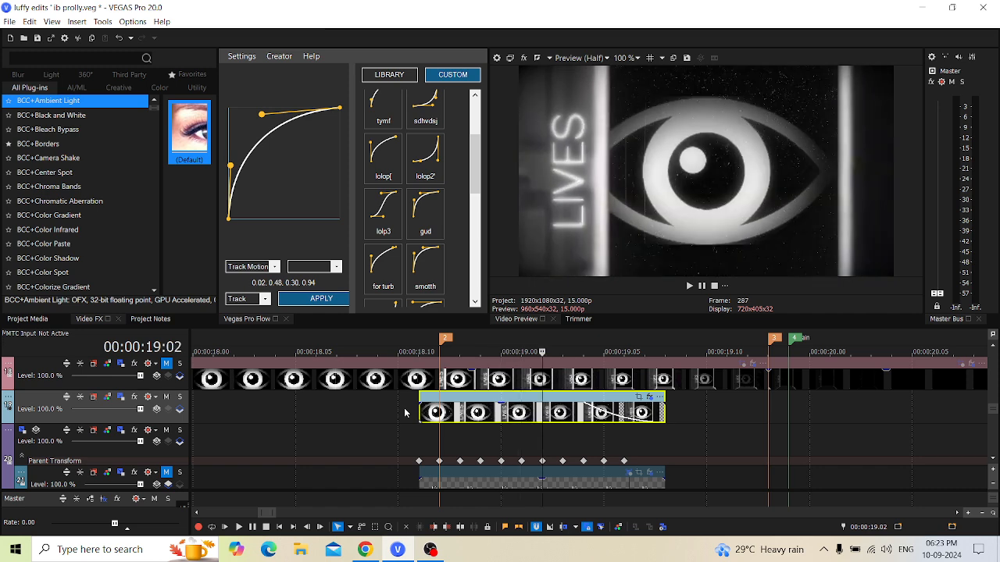
Play through the track 19 clip and review it against the neighbouring tracks.
key("space")
key("space")
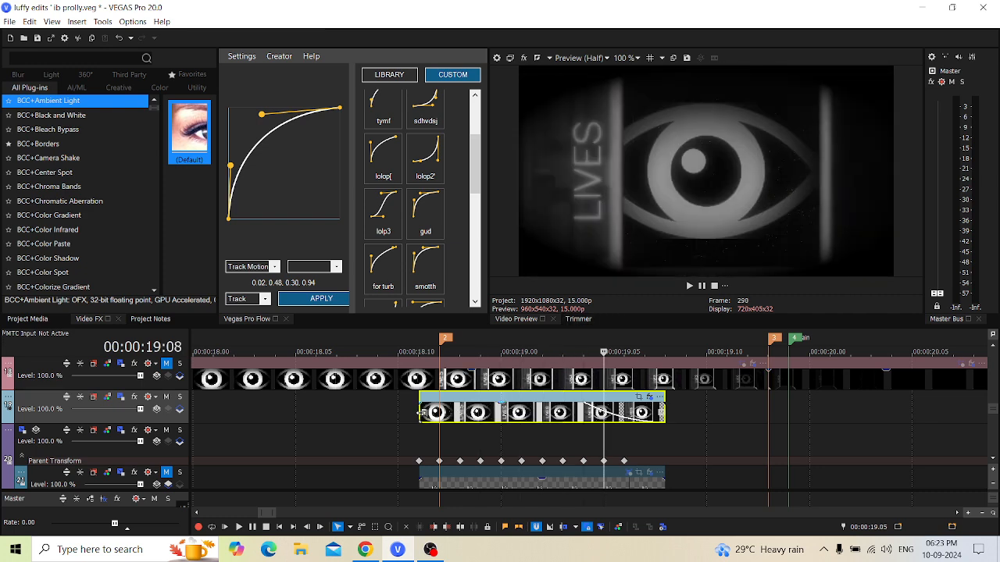
key("space")
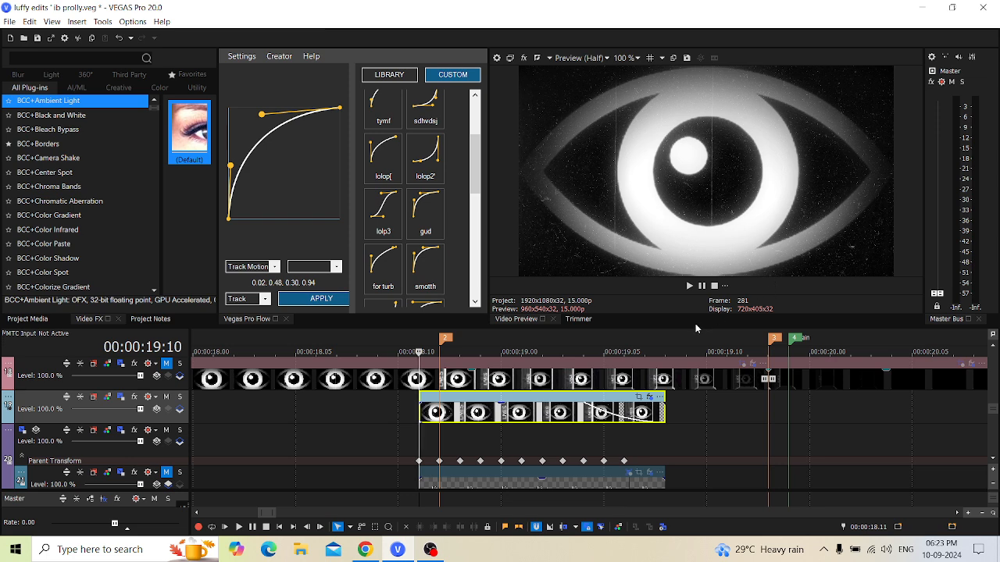
left_click(993, 353)
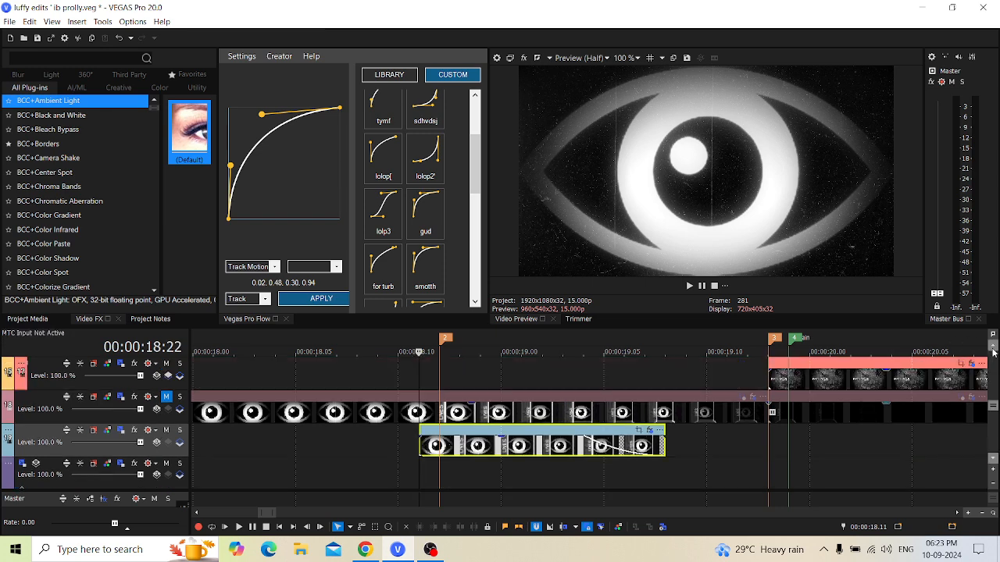
left_click(994, 461)
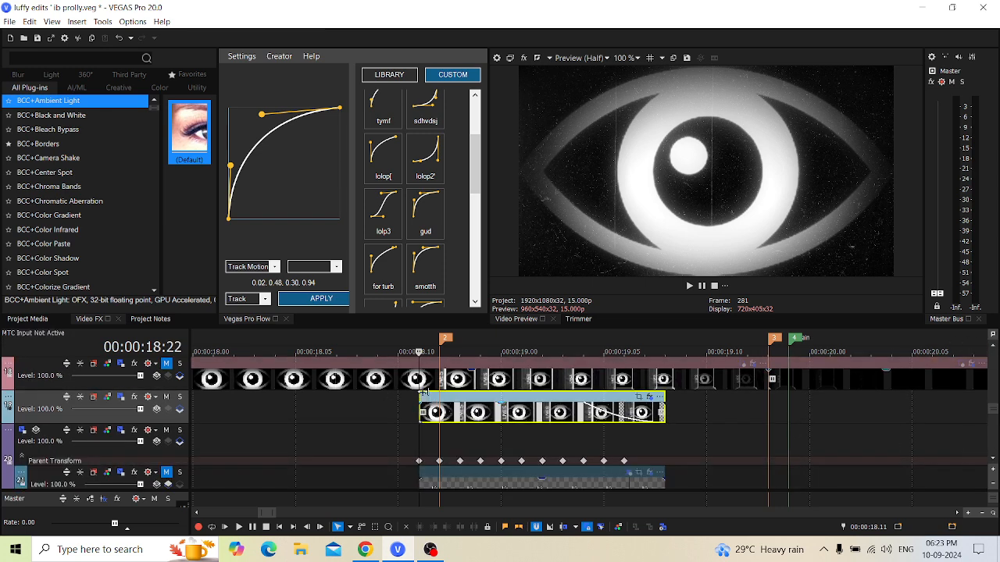
Inspect the end of the track 19 clip and its keyframed Vignette outer radius, and close the event effects window.
left_click(668, 452)
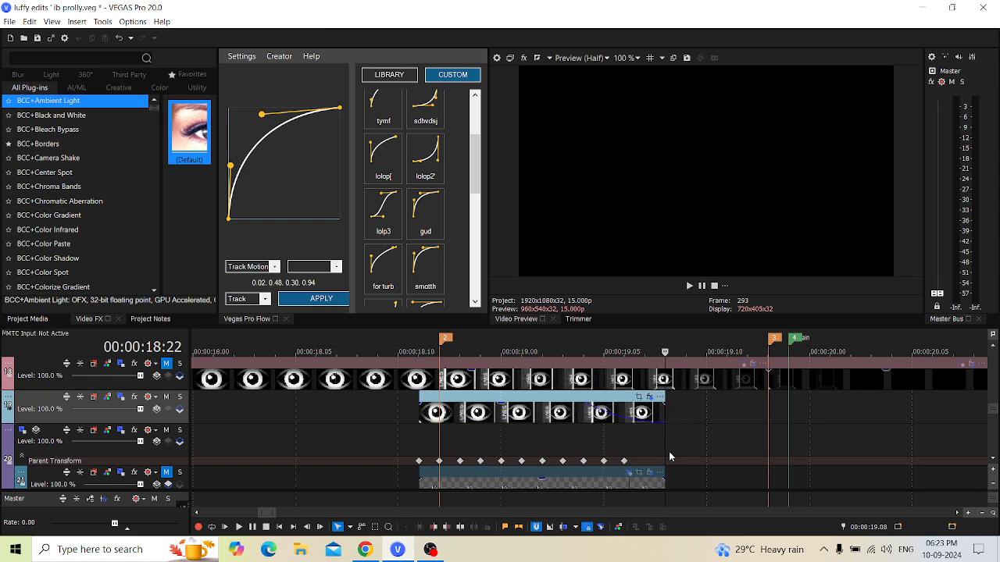
left_click(421, 413)
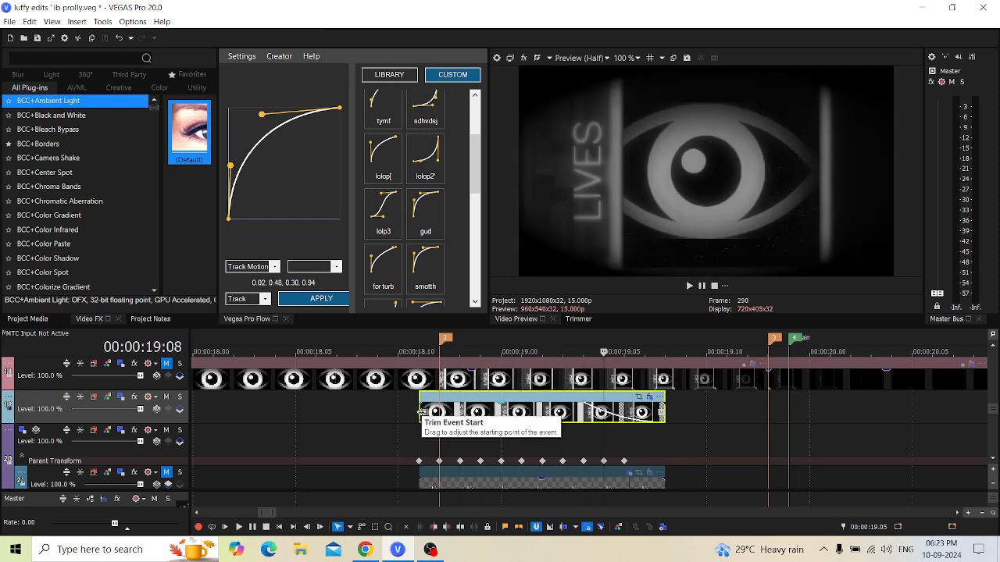
left_click(650, 397)
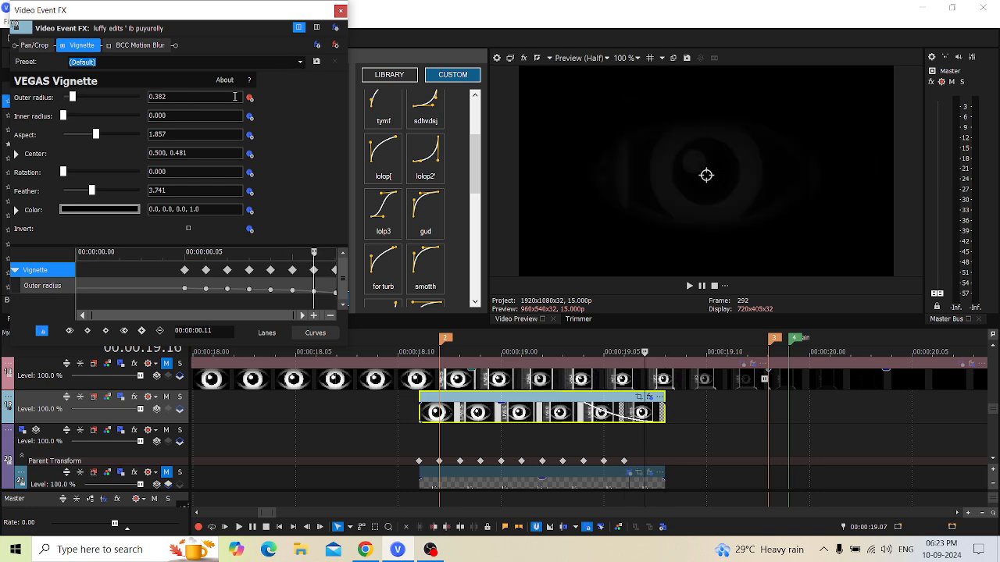
left_click(337, 12)
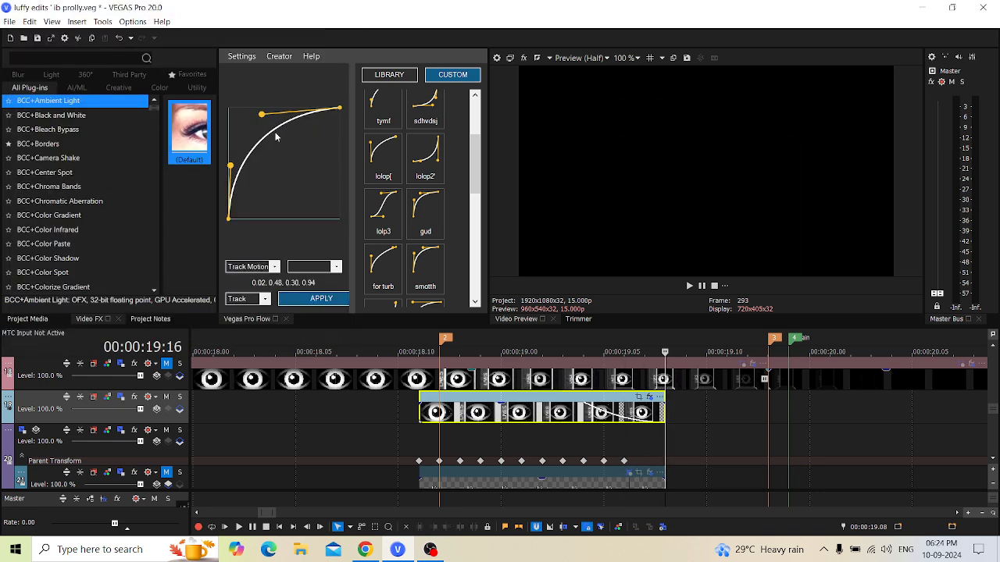
Place the playhead at marker 1 and unmute track 25 to bring back the eye clip.
left_click(357, 415)
scroll(357, 415, "down", 3)
left_click(444, 392)
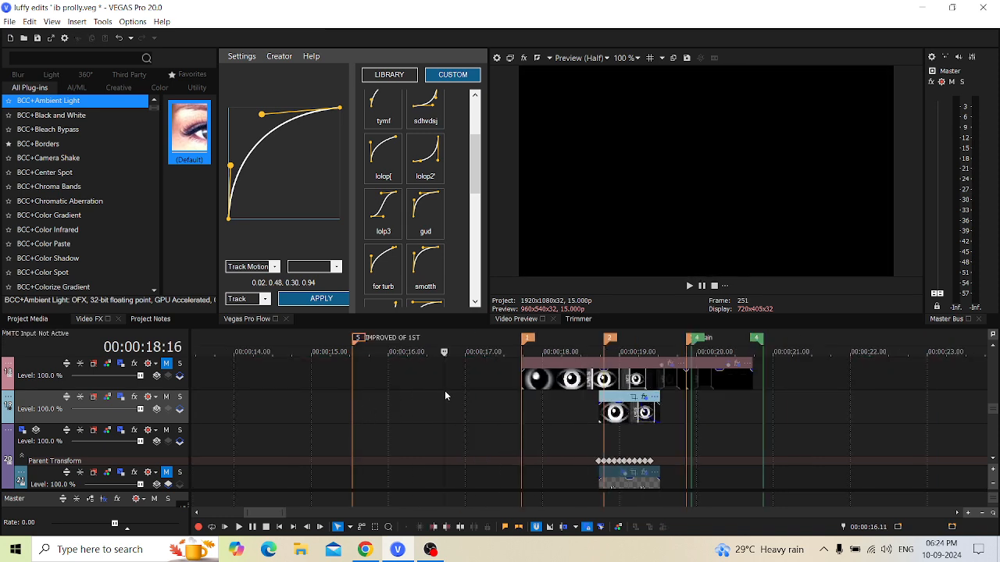
left_click(475, 385)
left_click(497, 397)
key("space")
key("space")
left_click(525, 410)
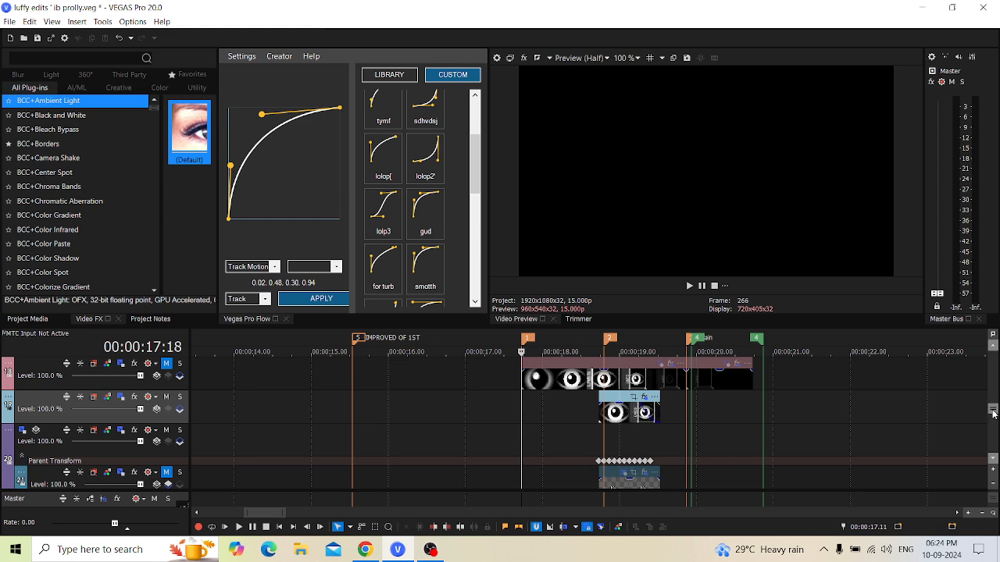
left_click_drag(993, 414, 992, 428)
left_click(166, 430)
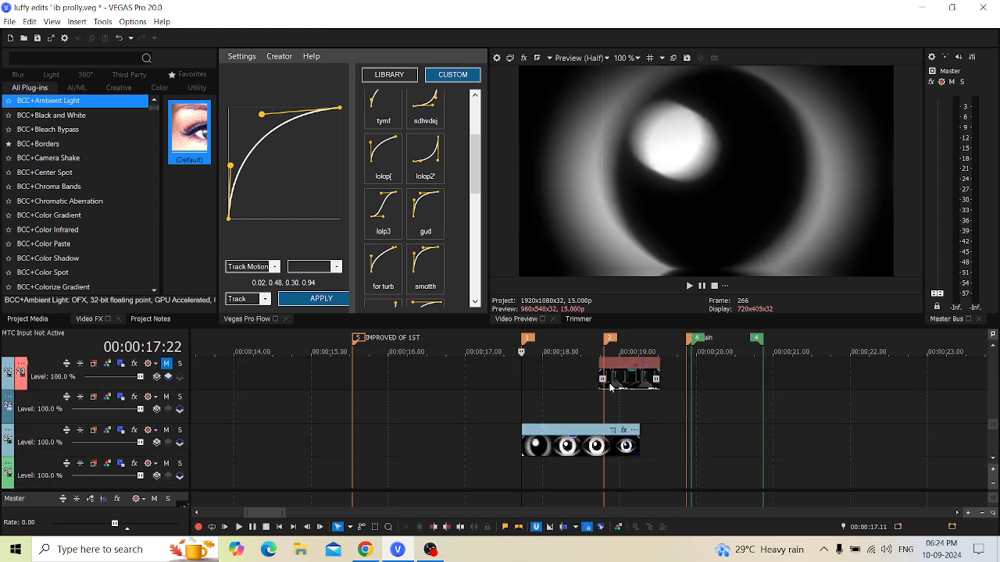
Play the eye zoom transition repeatedly from just before marker 1 to review the tracks 25 and 19 clips together.
key("space")
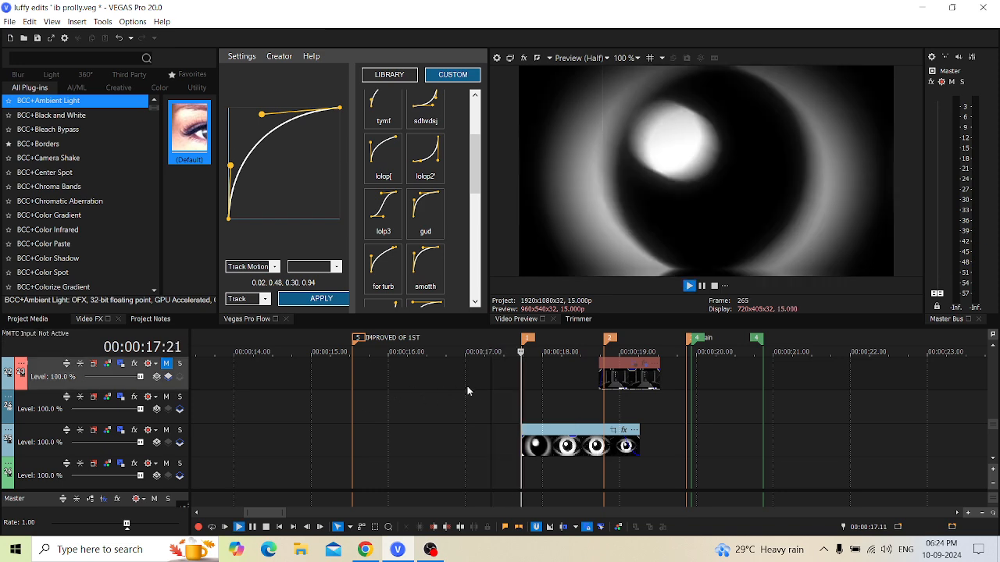
key("space")
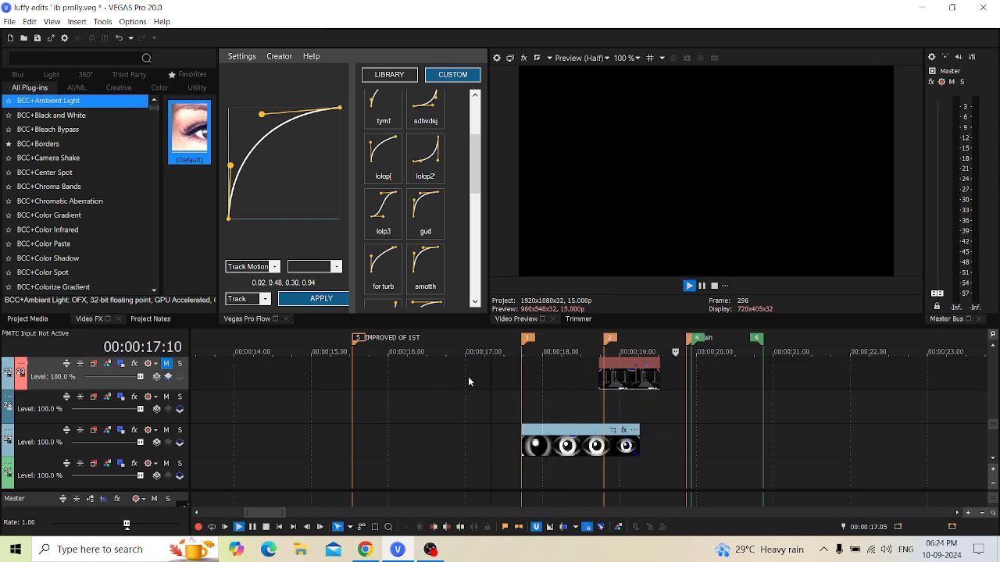
key("space")
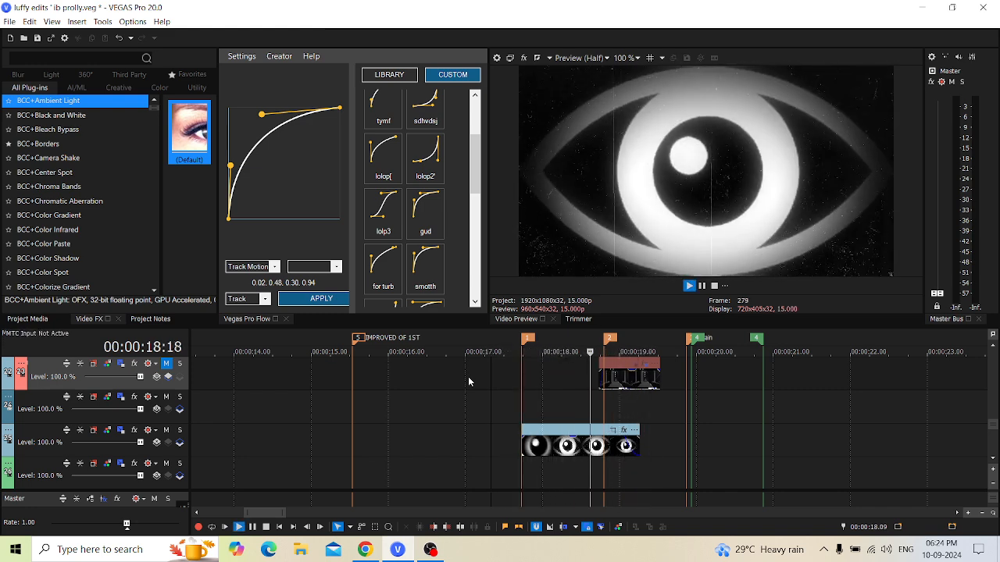
key("space")
key("space")
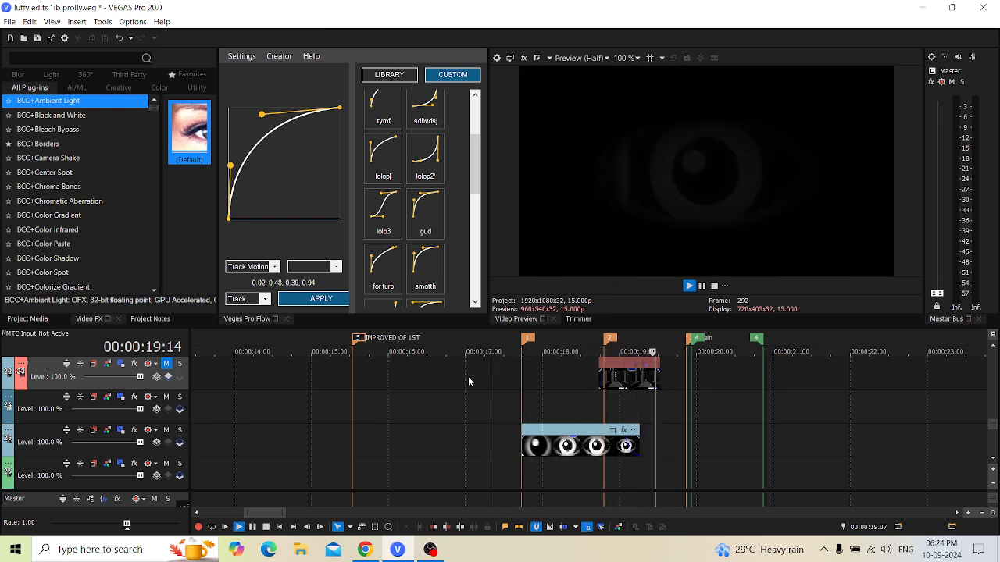
key("space")
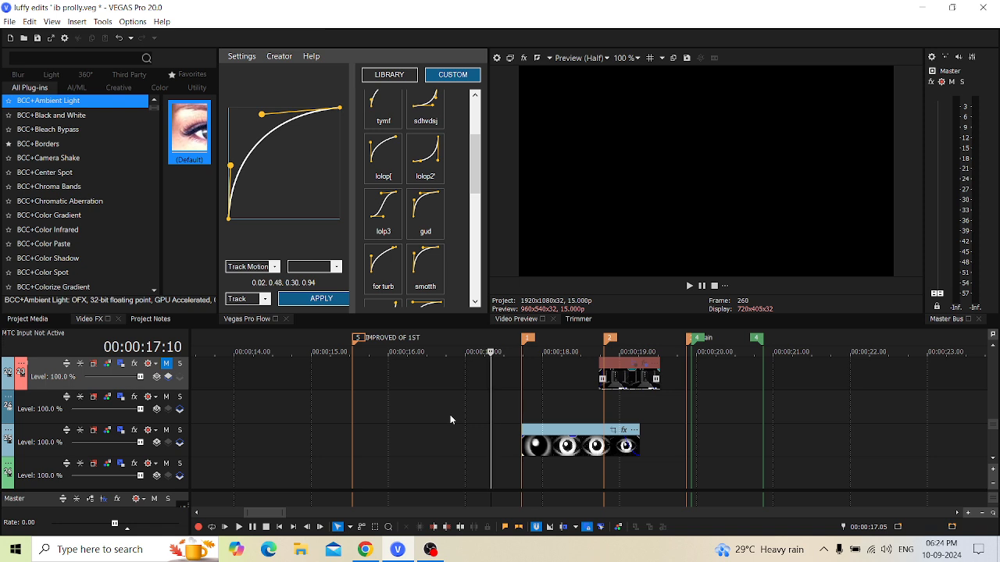
Examine the frames from 00:00:19.06 to 00:00:19.09 where the track 19 clip fades out before marker 3.
left_click(652, 395)
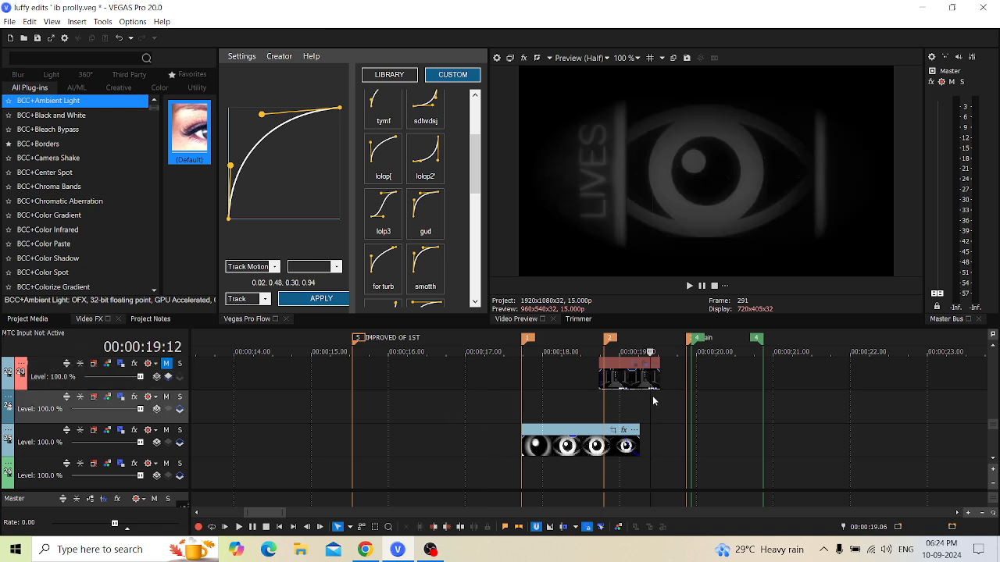
left_click(680, 411)
left_click(698, 405)
left_click_drag(662, 419, 672, 395)
key("Right")
key("Right")
key("Right")
key("Right")
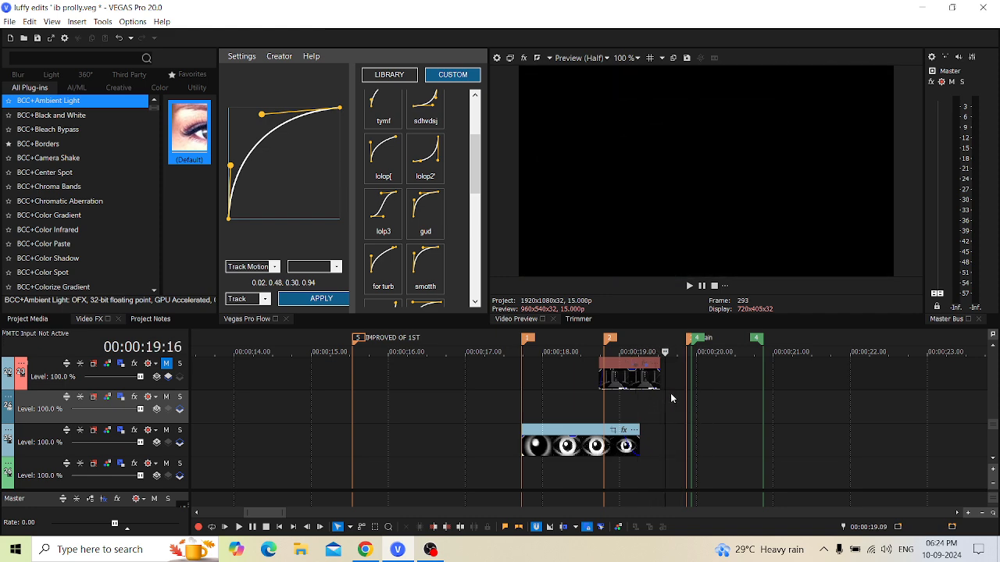
Step frame by frame through the end of the eye transition between markers 2 and 3 to review how it fades out.
key("Left")
key("Left")
key("Left")
key("Left")
key("Left")
key("Left")
key("Left")
key("Left")
key("Left")
key("Right")
key("Right")
key("Right")
key("Right")
key("Right")
key("Right")
key("Right")
key("Right")
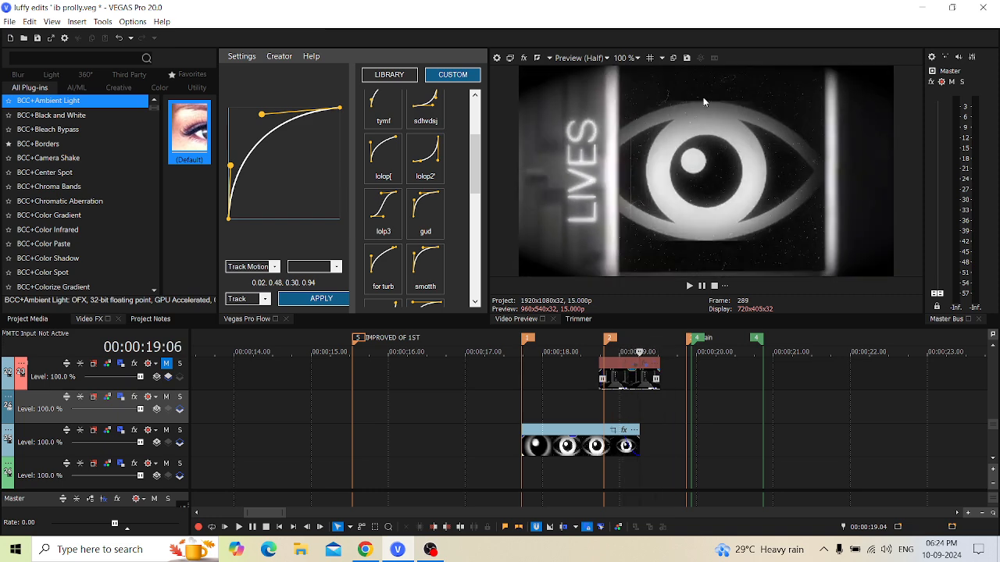
key("Right")
key("Right")
key("Right")
key("Right")
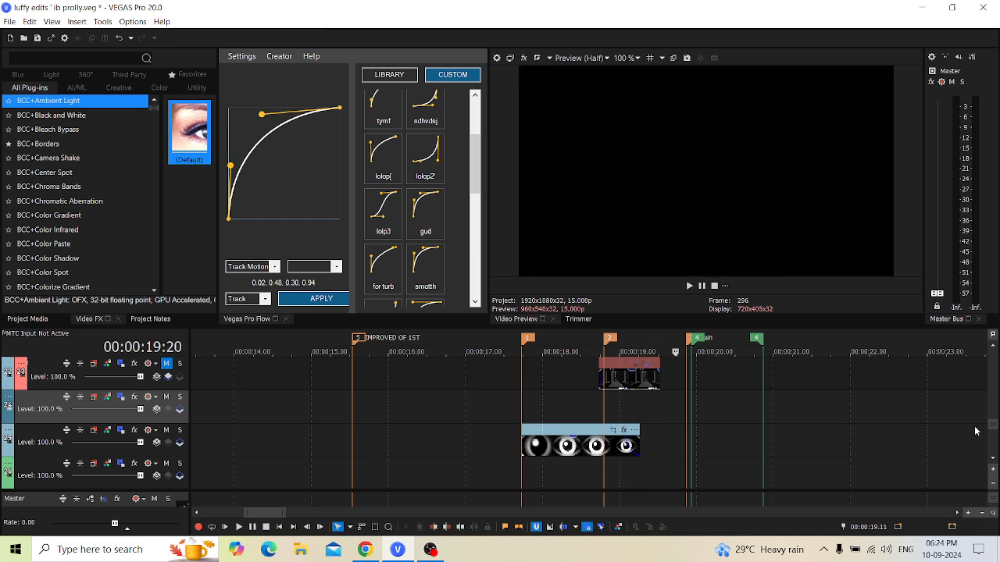
key("Left")
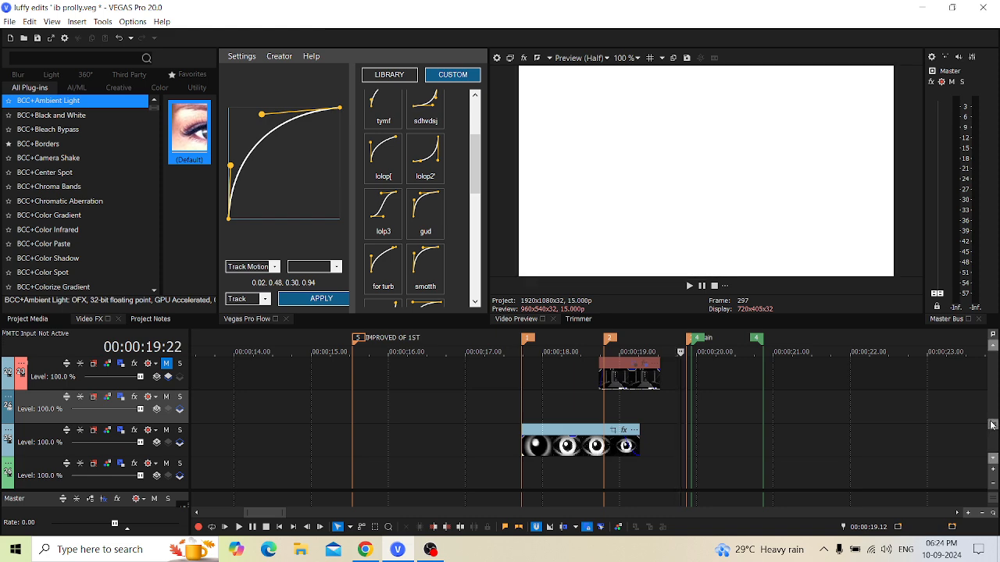
Select the short white flash clip just before marker 3 and play the transition across it from 00:00:19.10.
left_click_drag(992, 426, 994, 397)
scroll(929, 432, "up", 2)
scroll(782, 457, "up", 2)
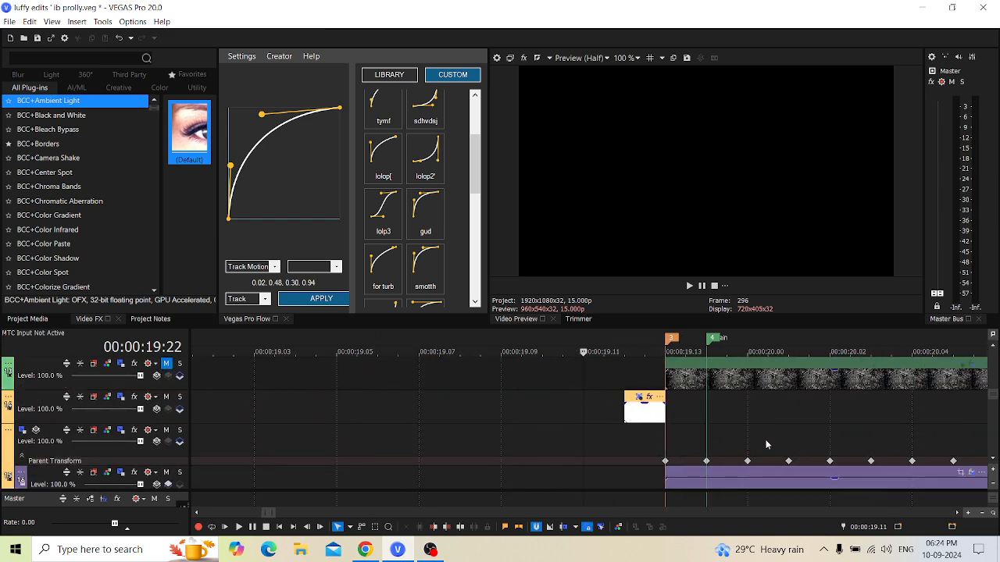
key("Right")
left_click(642, 414)
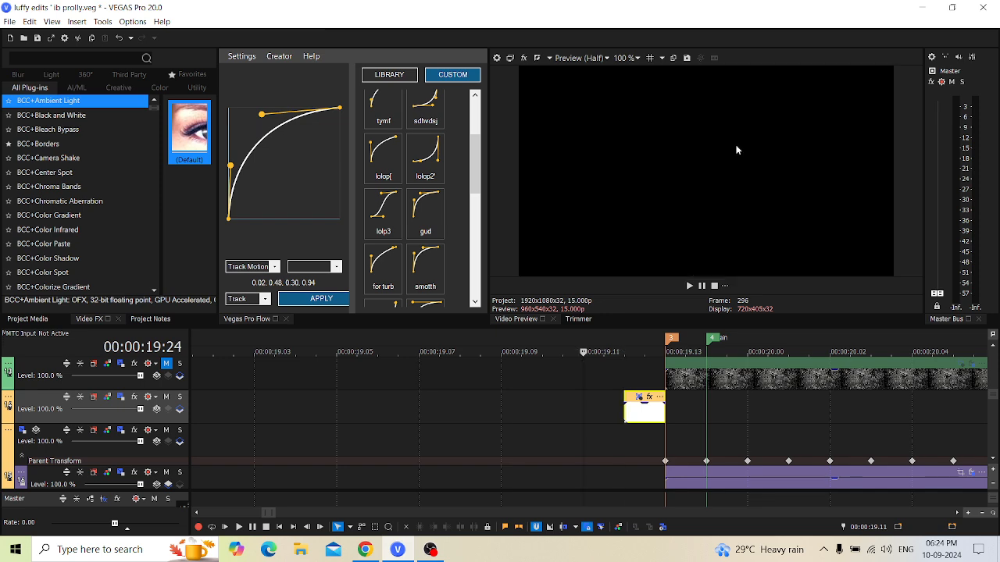
key("Left")
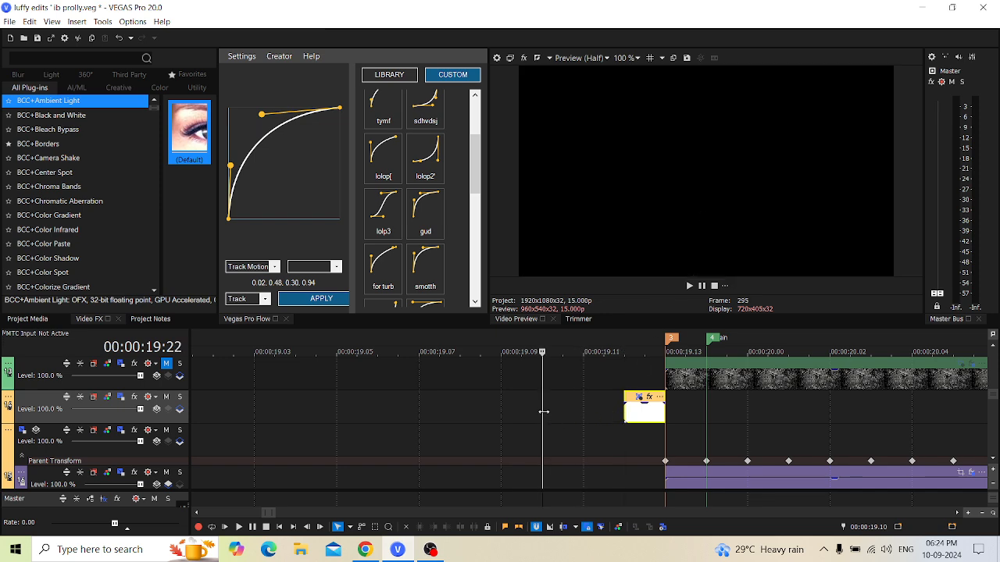
key("space")
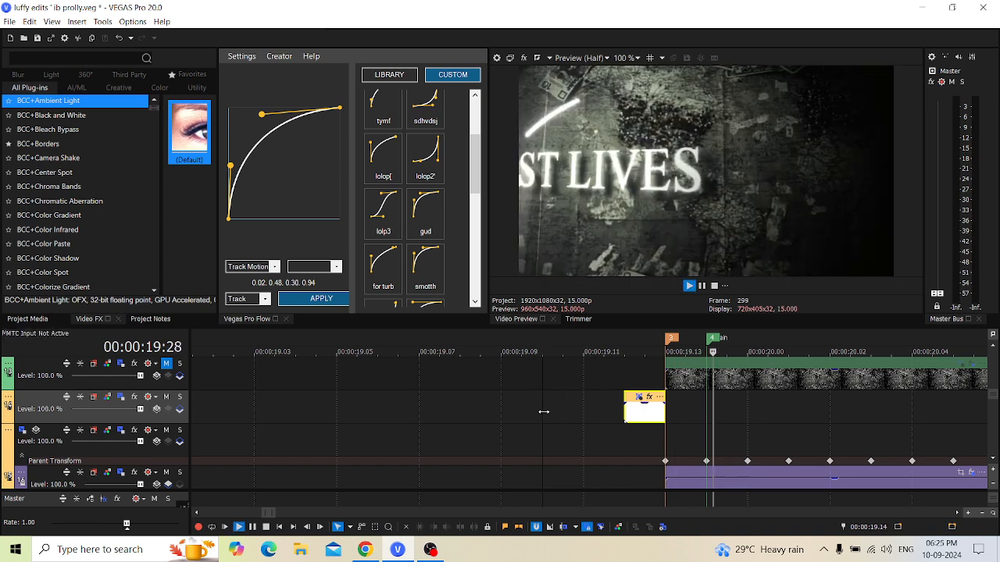
key("space")
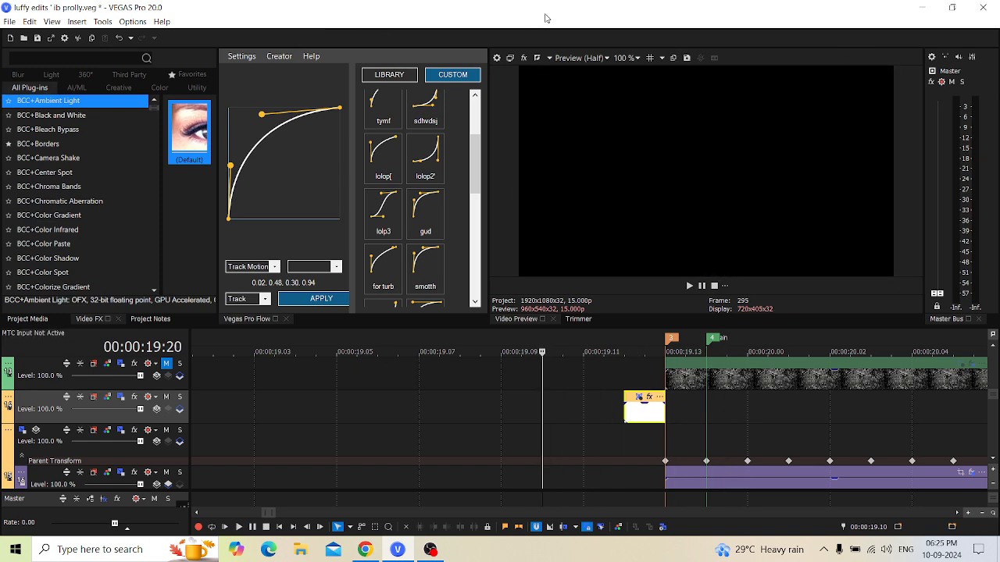
Check the project's video resolution and frame rate in Project Properties without changing anything.
left_click(495, 59)
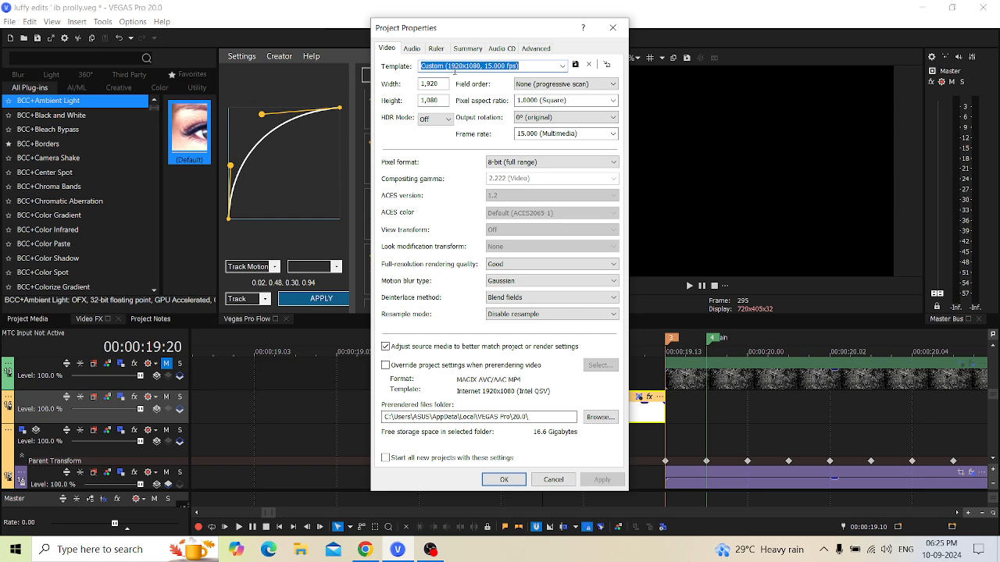
left_click(613, 28)
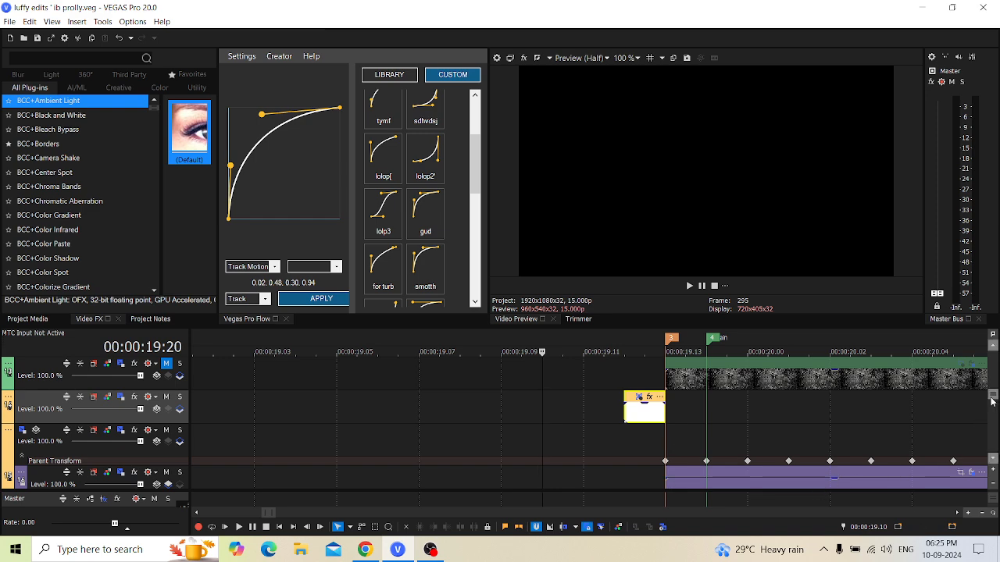
Scrub through the PAST LIVES section, place the playhead at marker 3 and play from there to review its motion.
scroll(787, 469, "down", 3)
left_click(816, 413)
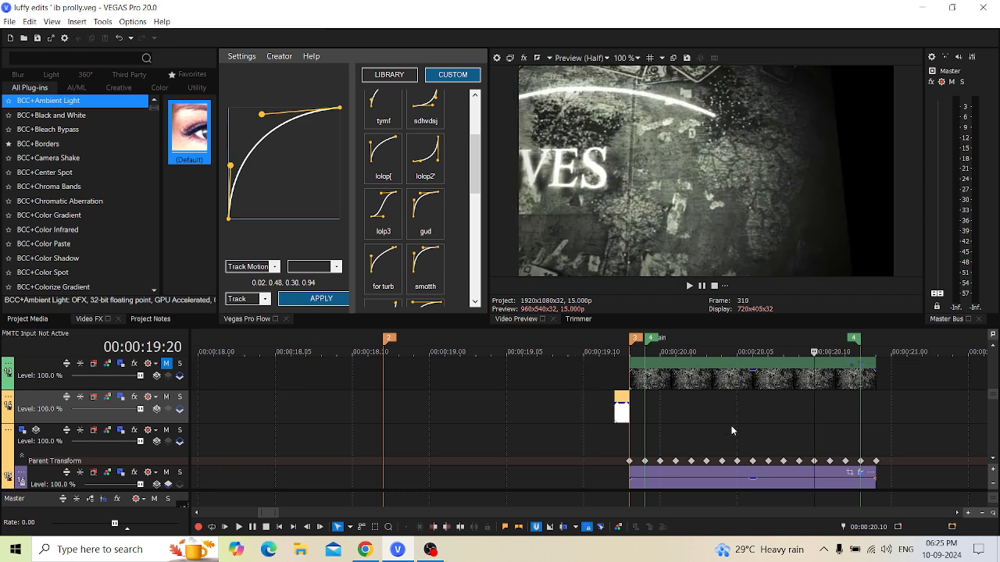
left_click(726, 430)
left_click(660, 419)
left_click(645, 418)
left_click(630, 429)
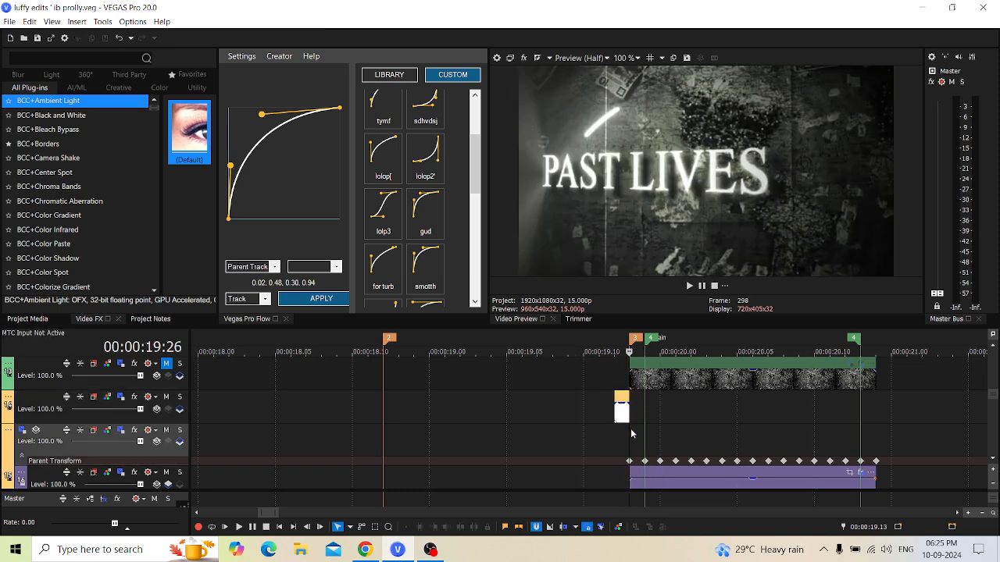
key("space")
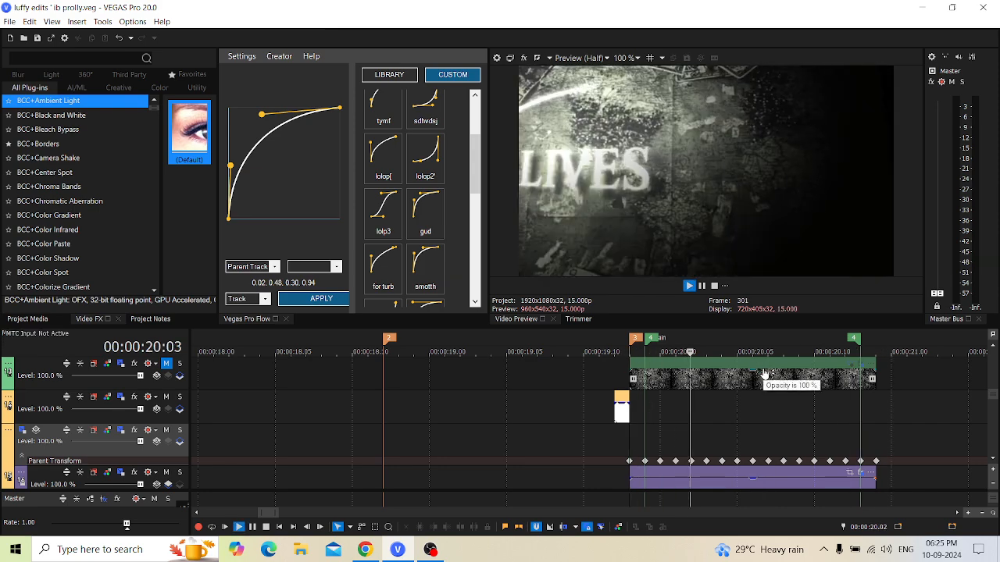
key("space")
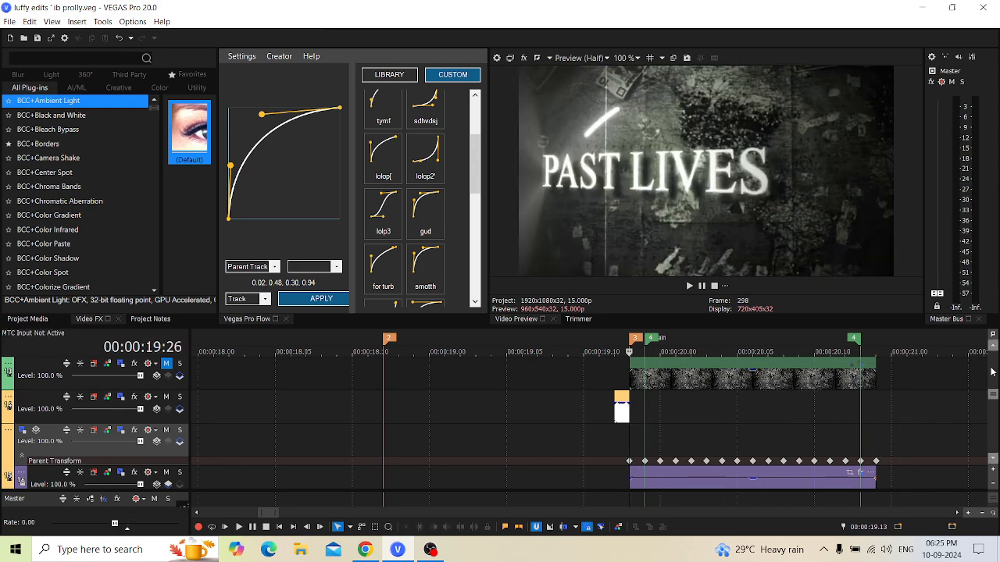
Examine the track 17 PAST LIVES clip at its start after marker 3 and in relation to the surrounding clips.
mouse_move(995, 395)
left_mouse_down()
mouse_move(976, 450)
mouse_move(982, 410)
left_mouse_up()
left_click(647, 411)
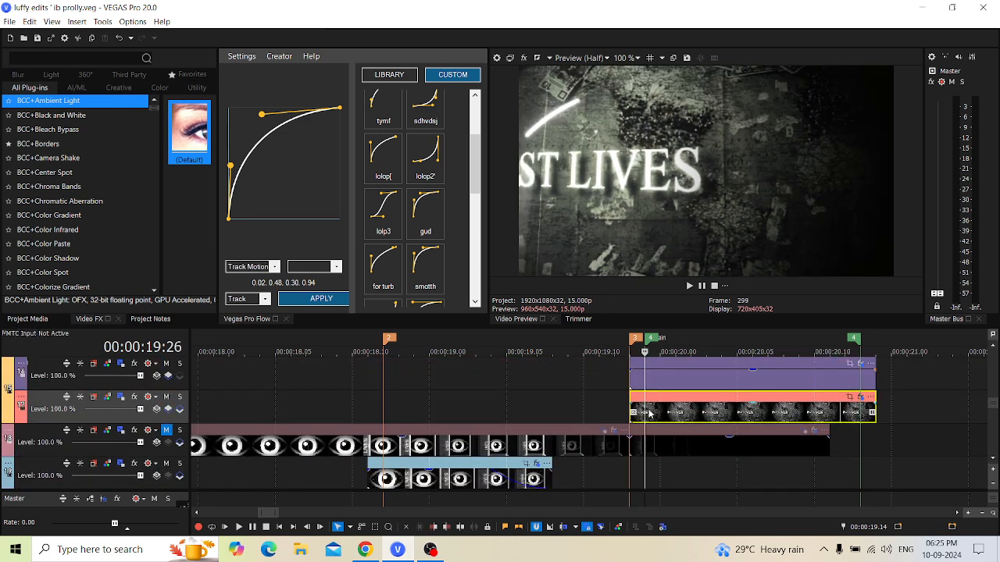
left_click(635, 409)
scroll(738, 430, "down", 5)
left_click(688, 458)
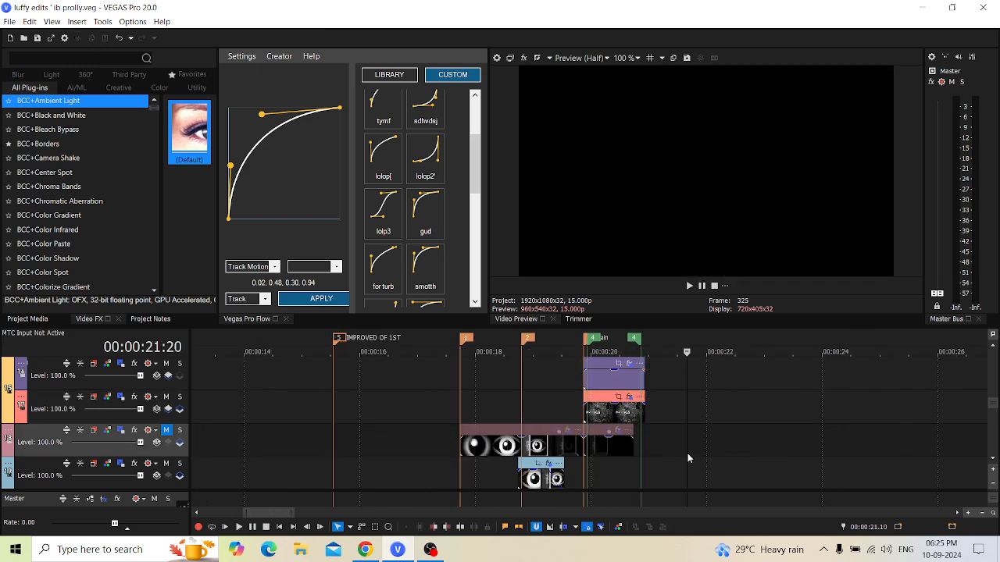
left_click(795, 420)
left_click(617, 412)
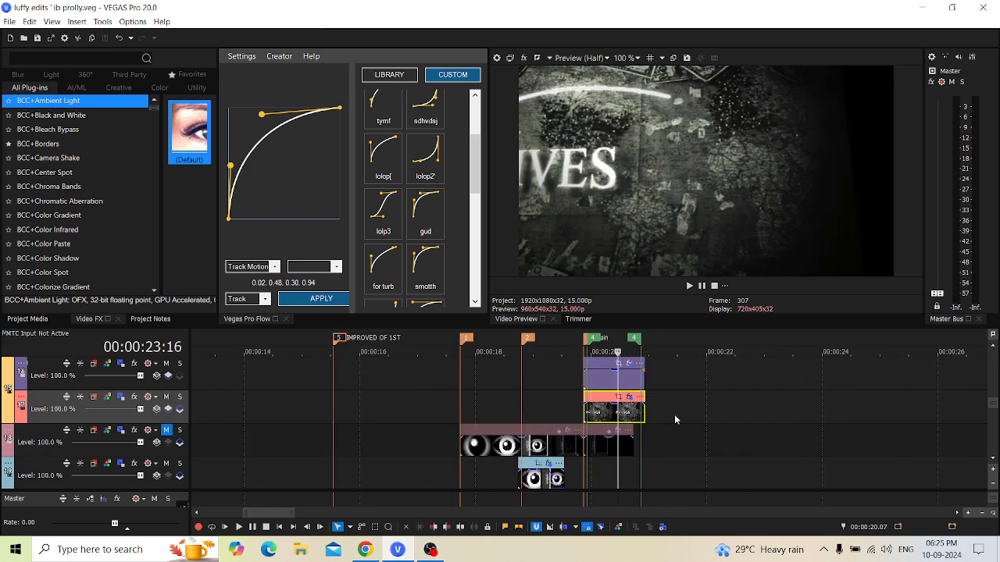
Place the playhead in the empty area of track 17 at 00:00:21.14 and browse the project media down to the grunge texture images.
left_click(702, 421)
left_click(28, 319)
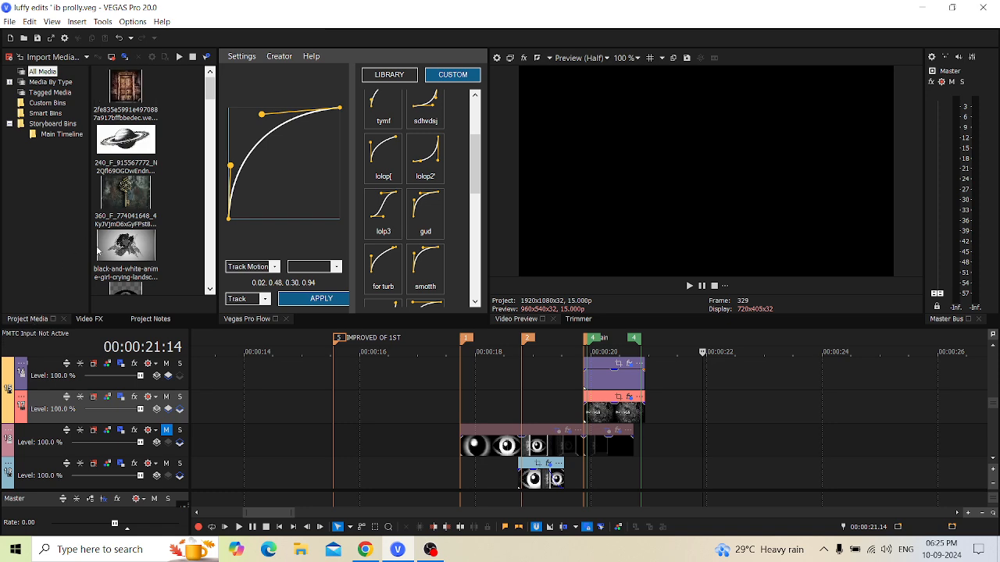
scroll(174, 167, "down", 1)
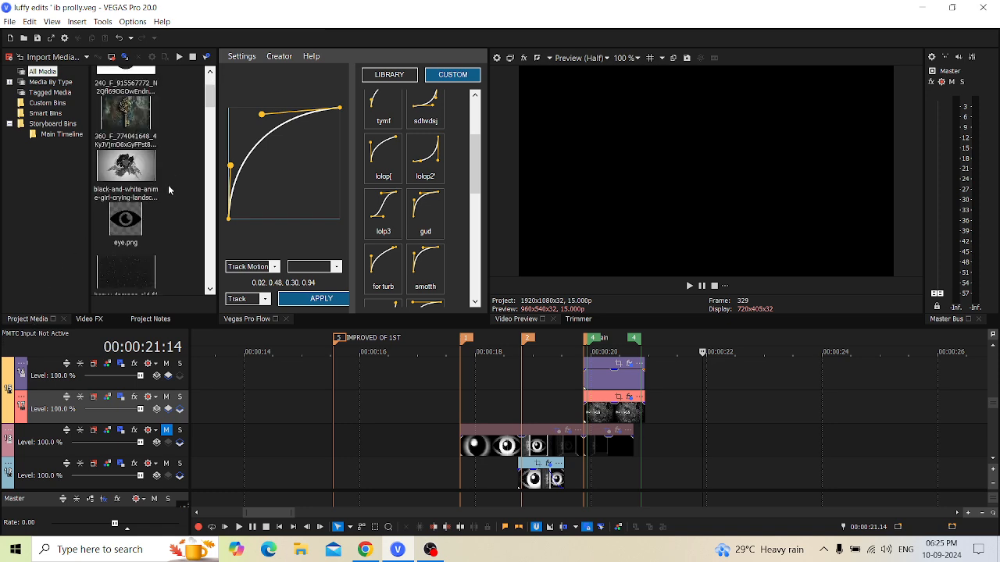
scroll(168, 187, "down", 1)
scroll(141, 213, "down", 1)
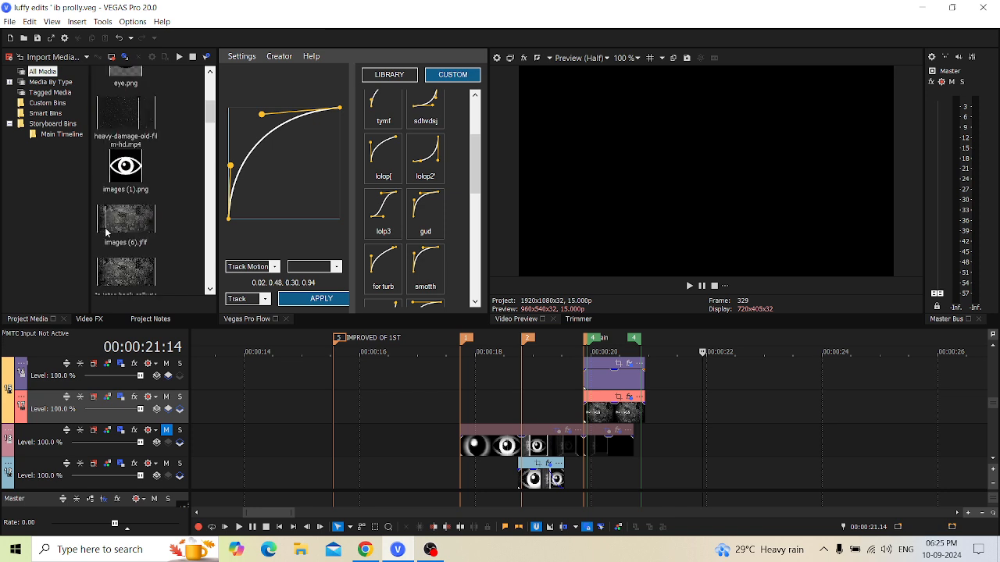
left_click(132, 227)
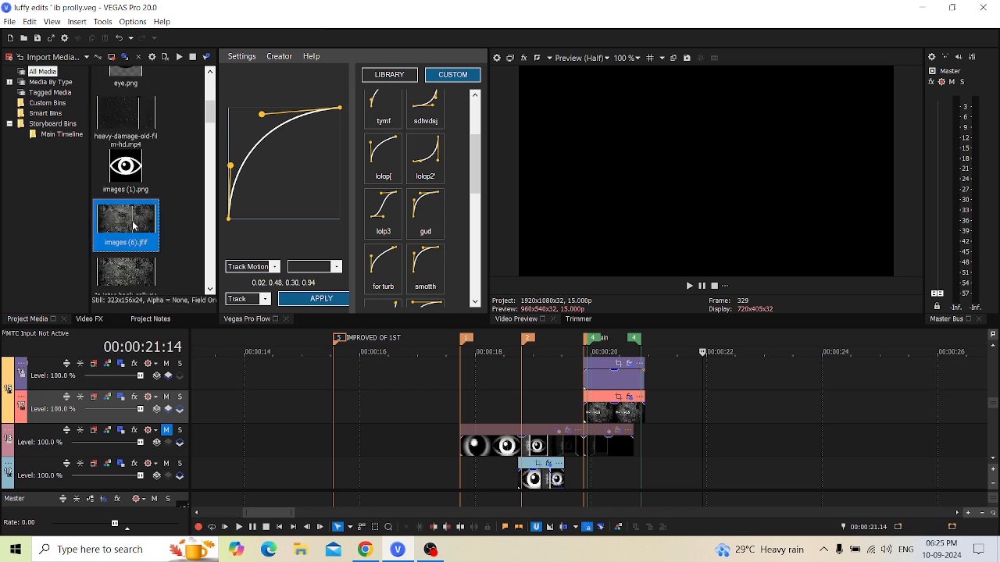
left_click_drag(133, 227, 709, 409)
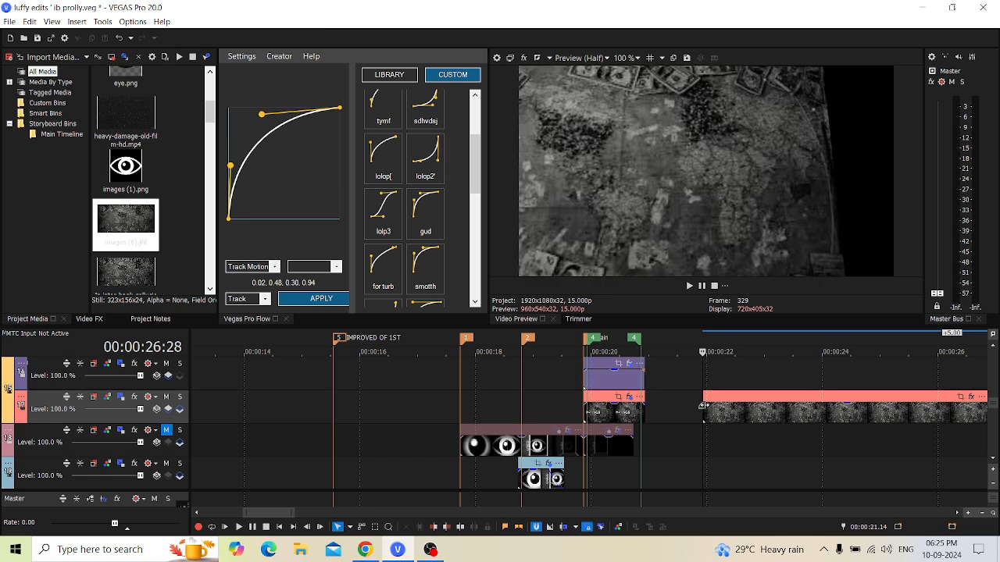
right_click(719, 411)
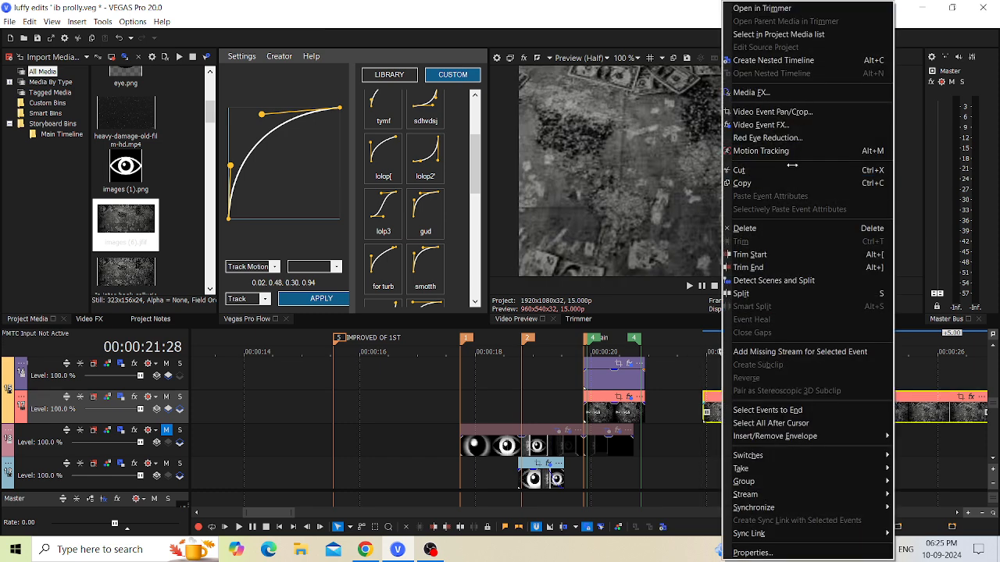
left_click(747, 231)
Add the 1378x666 grunge texture image to track 17 at 00:00:22.04 and place the playhead at the clip's start.
left_click_drag(134, 271, 723, 411)
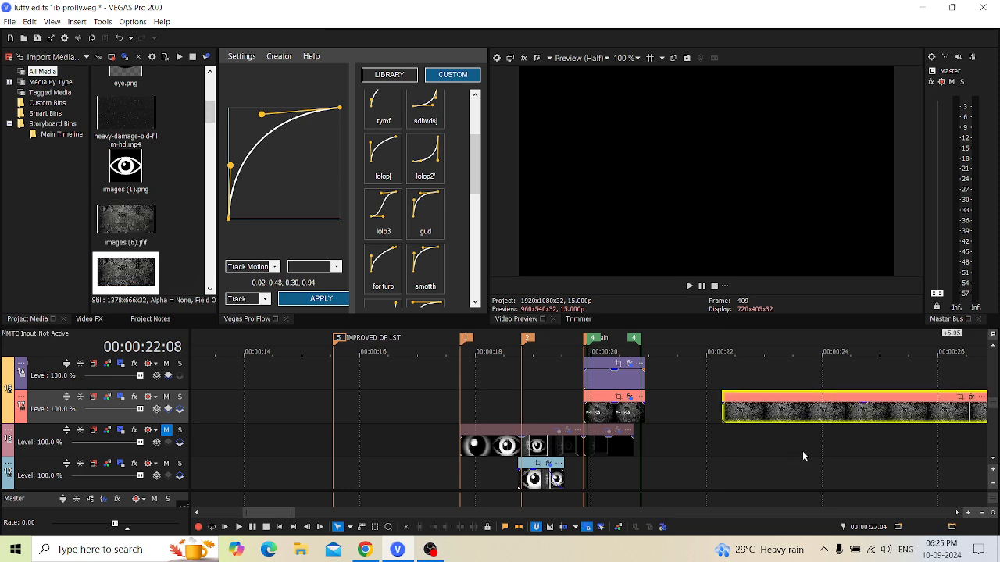
left_click(759, 420)
left_click(736, 413)
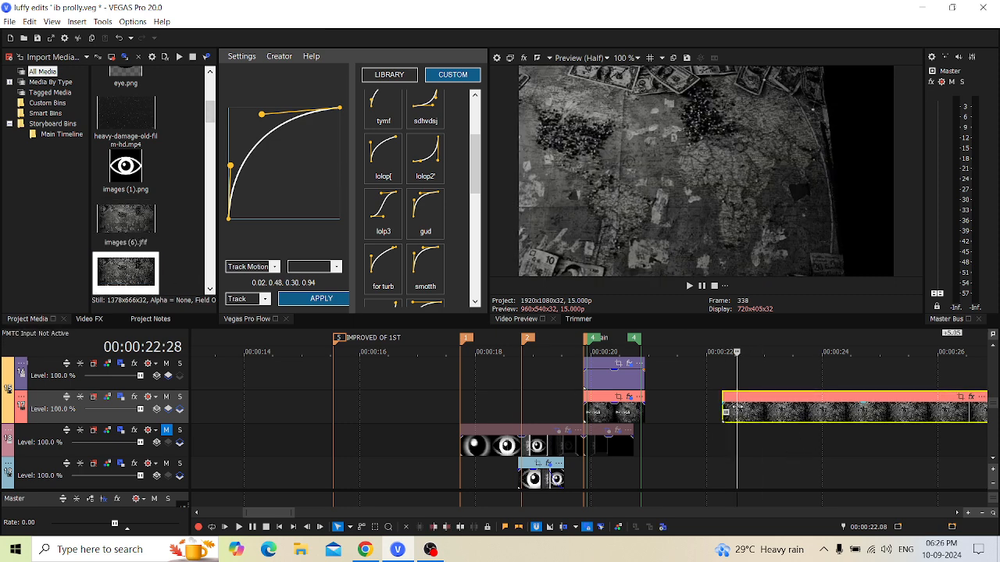
left_click(724, 412)
scroll(127, 240, "down", 3)
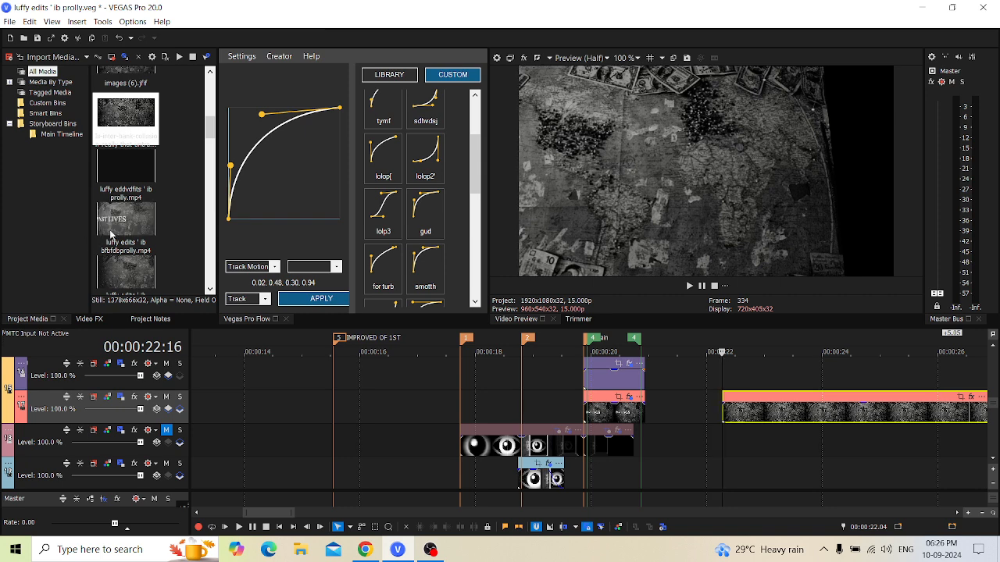
scroll(114, 211, "down", 3)
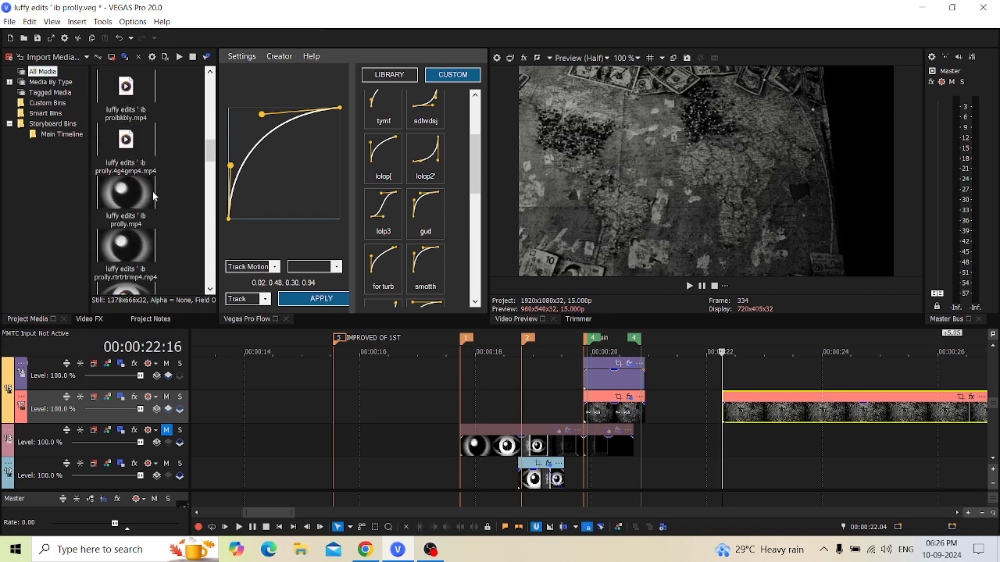
Cut the new texture clip on track 17 at 00:00:22.12 and remove the remainder after that point.
key("Right")
key("Right")
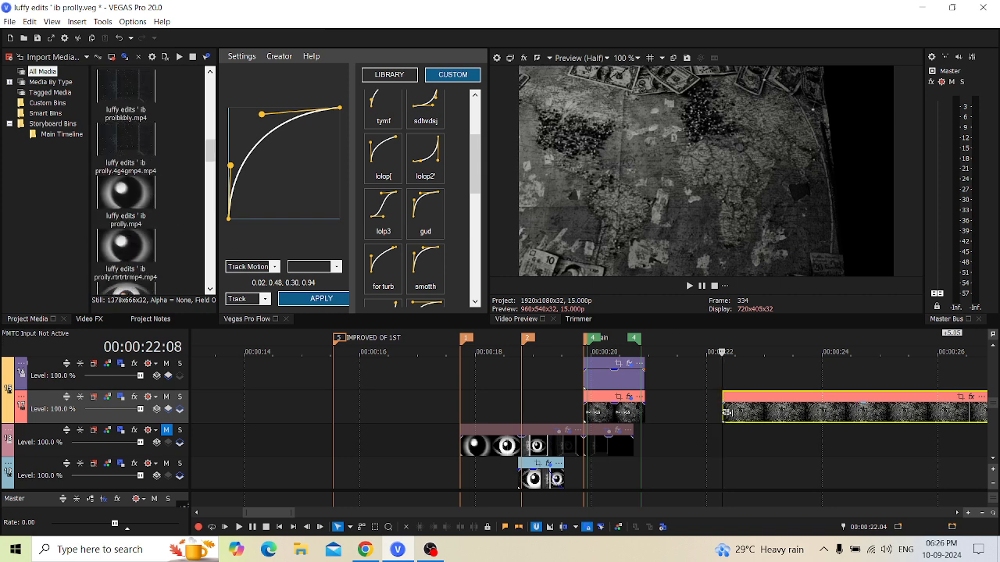
scroll(683, 434, "down", 3)
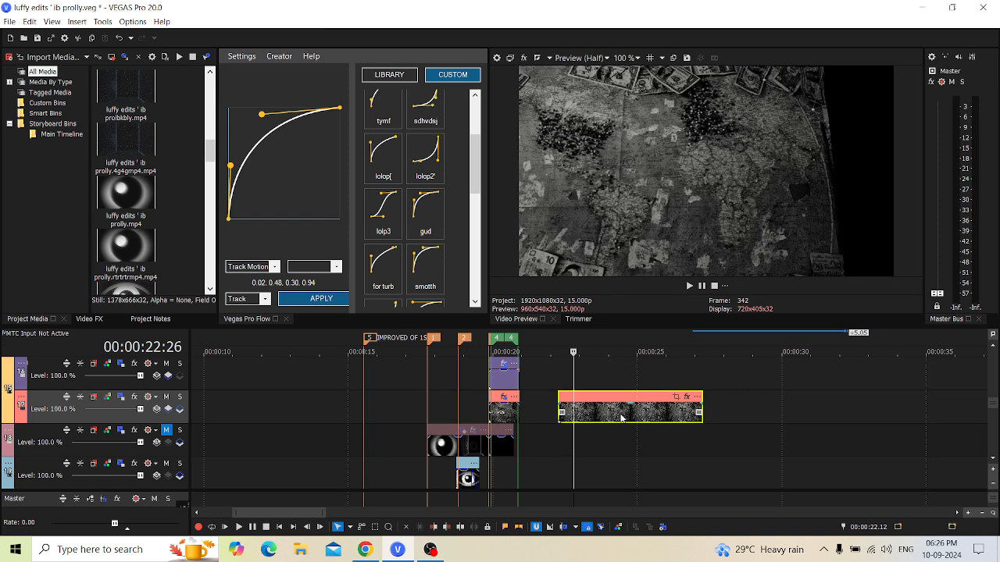
scroll(623, 419, "up", 3)
scroll(636, 416, "up", 5)
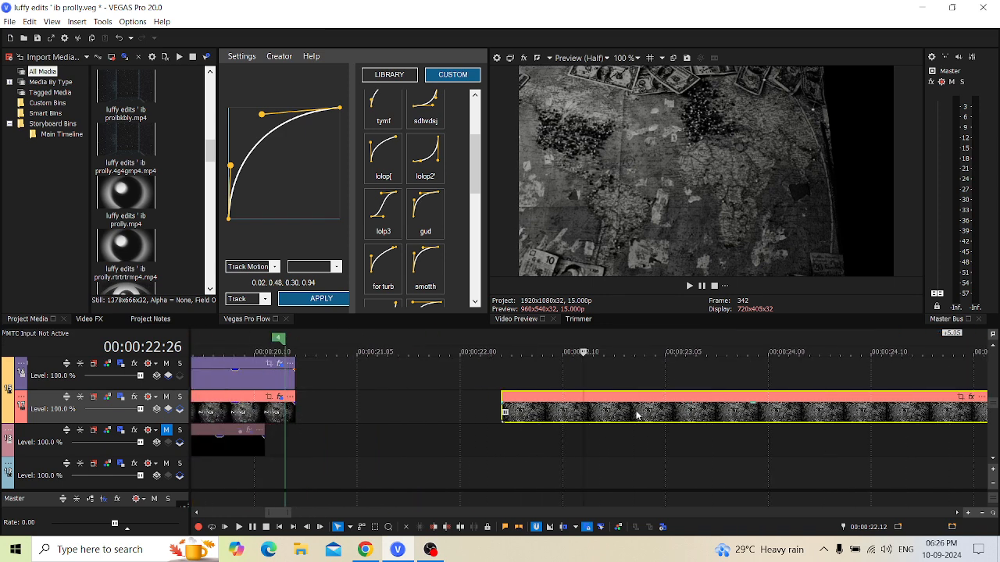
right_click(636, 414)
left_click(666, 240)
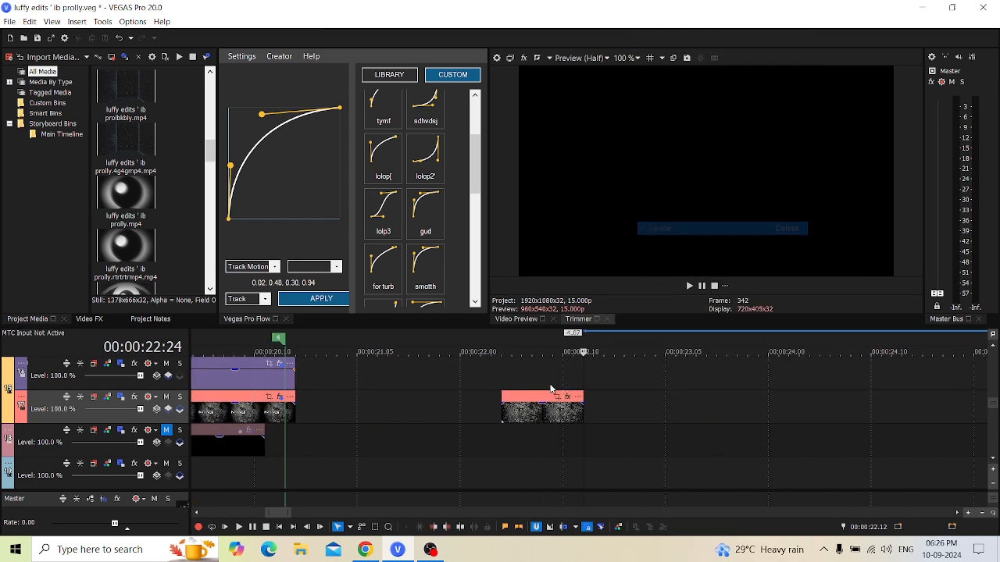
Compare the new texture clip on track 17 with the PAST LIVES clip and place the playhead at 00:00:20.10.
left_click(507, 417)
scroll(533, 420, "down", 3)
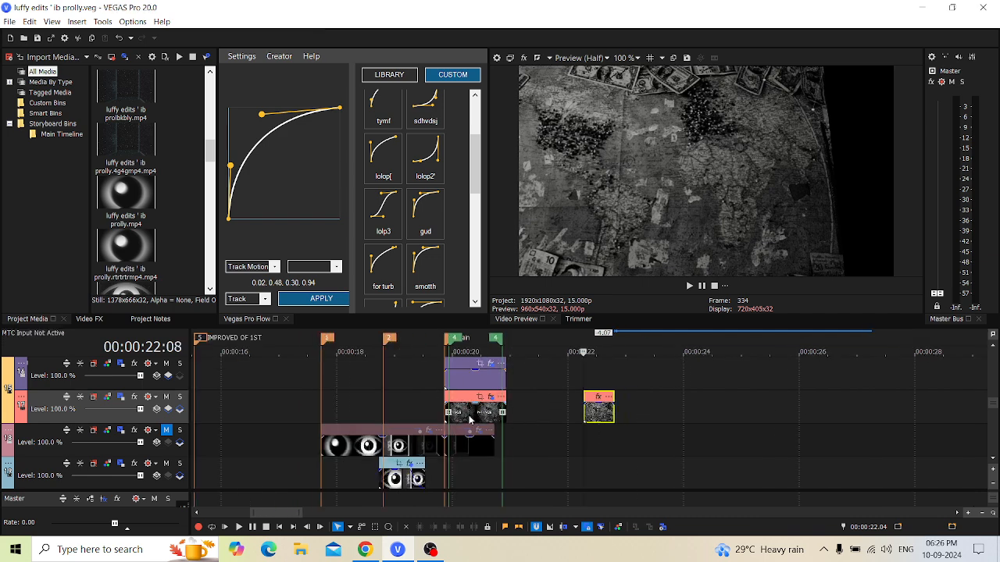
scroll(587, 408, "up", 3)
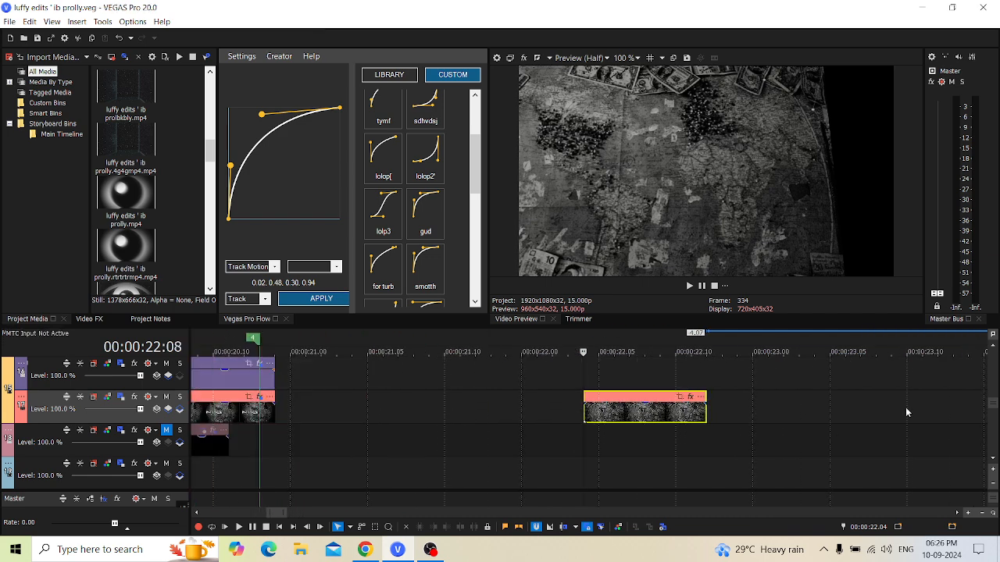
scroll(615, 440, "down", 2)
left_click(397, 474)
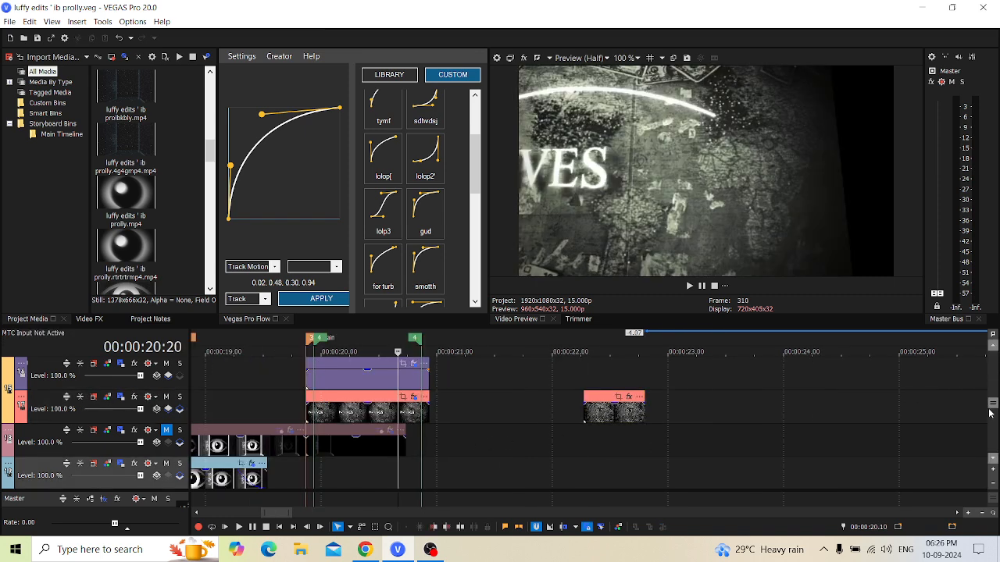
Unmute track 13 and place the playhead at the start of its grunge texture clip.
mouse_move(992, 403)
left_mouse_down()
mouse_move(992, 439)
mouse_move(992, 380)
mouse_move(992, 393)
left_mouse_up()
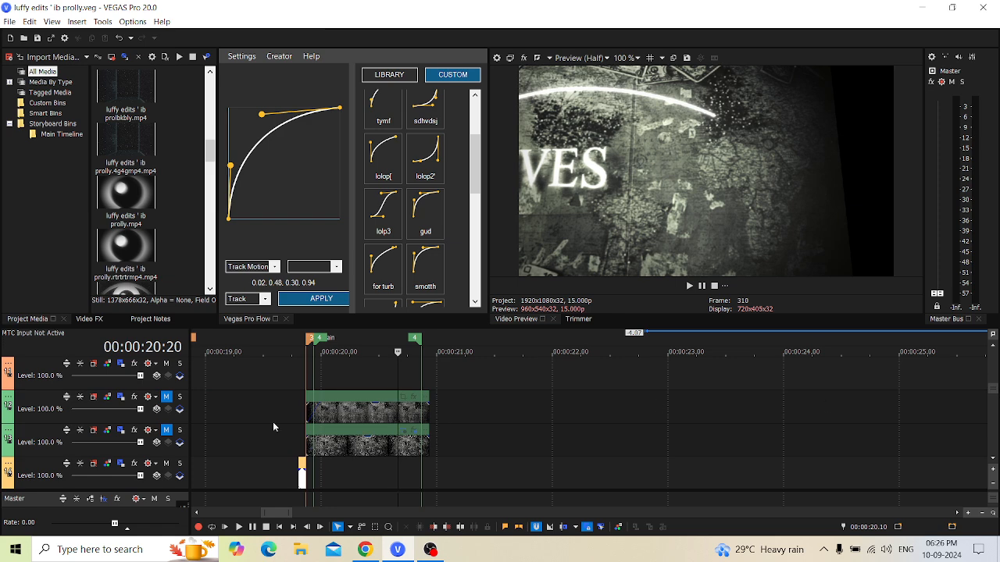
left_click(168, 431)
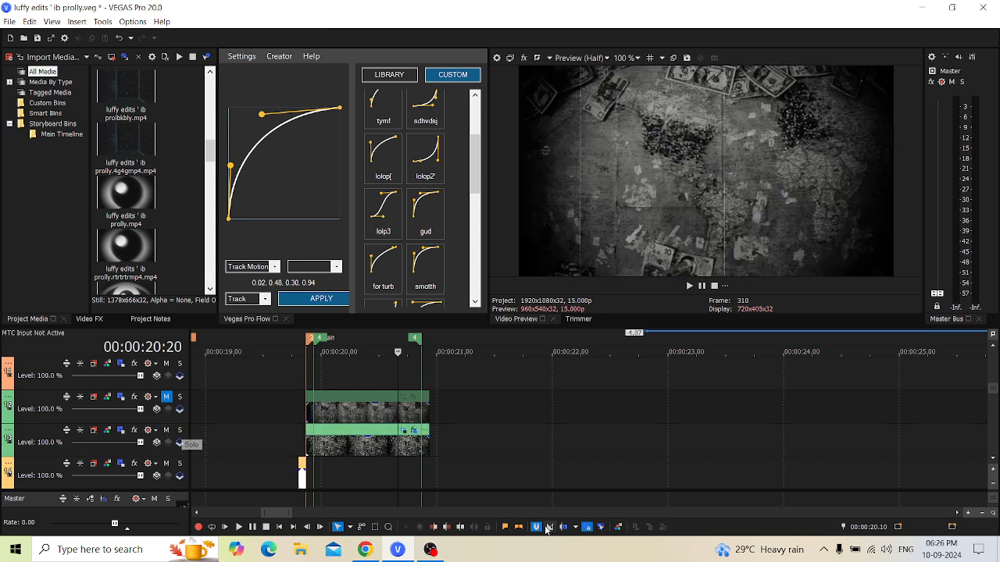
left_click(342, 450)
left_click(342, 451)
left_click(330, 451)
left_click(323, 450)
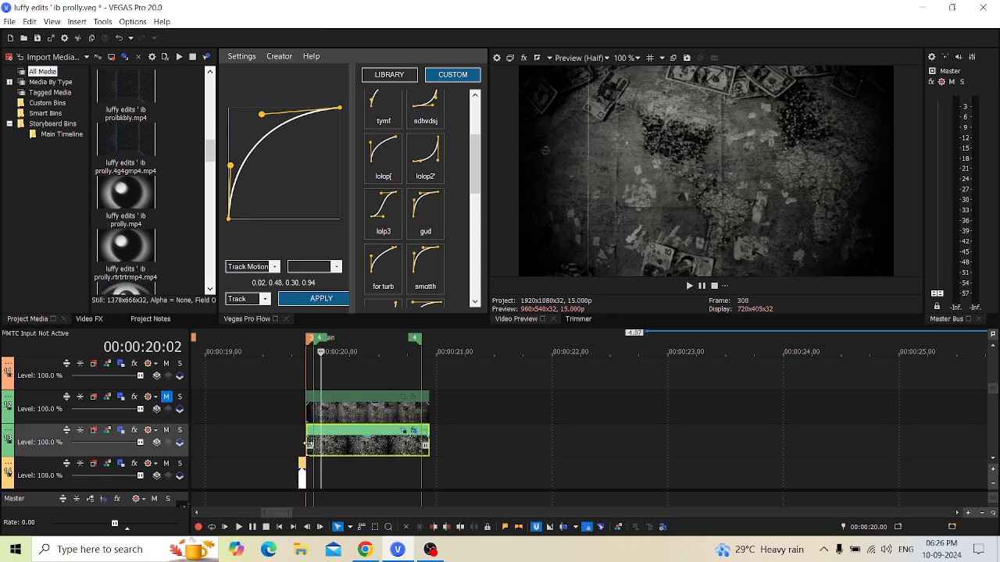
left_click(309, 450)
Step frame by frame through the track 13 texture clip and stop at 00:00:20.06.
key("Right")
key("Right")
key("Right")
key("Right")
key("Right")
key("Right")
key("Right")
key("Right")
key("Left")
key("Left")
key("Left")
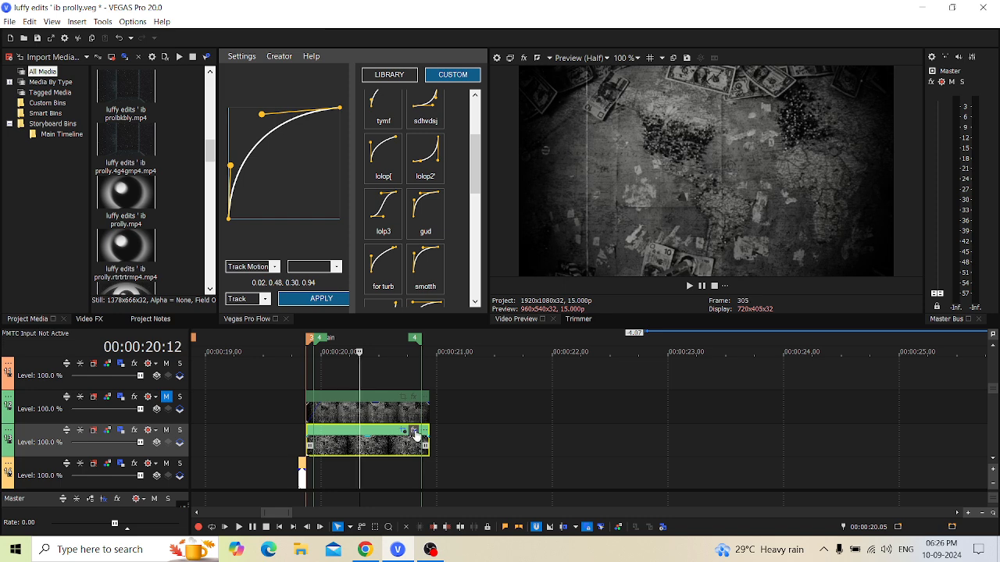
key("Right")
key("Right")
key("Right")
Compare the track 13 texture clip with its uni.MisFire effect switched off and on.
left_click(415, 432)
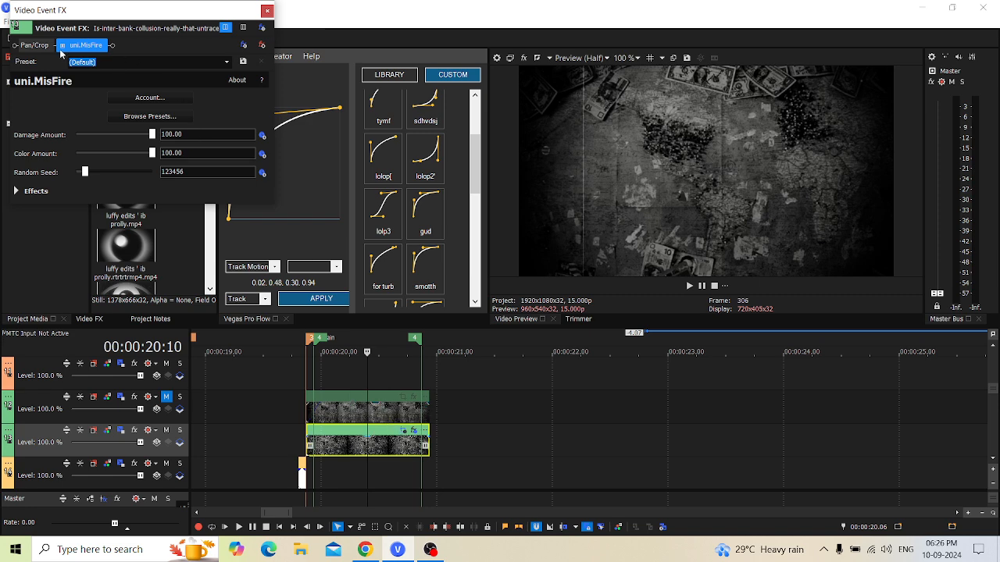
left_click(267, 11)
scroll(508, 457, "up", 3)
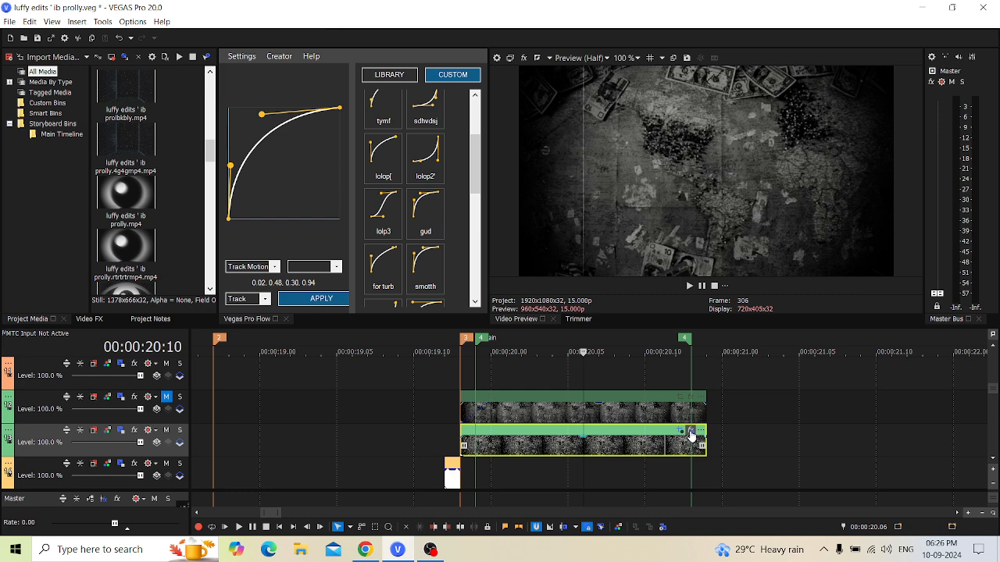
left_click(679, 432)
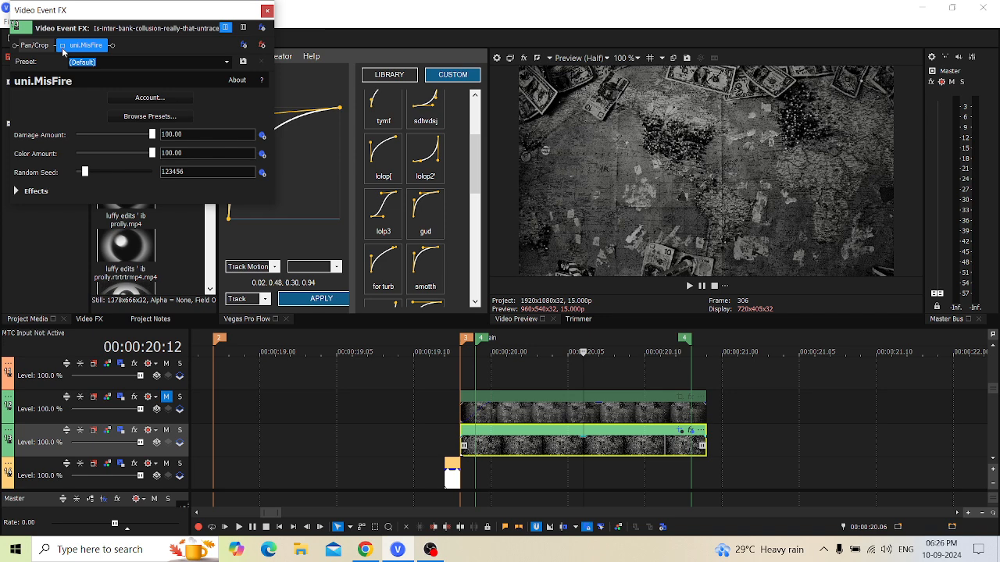
left_click(62, 47)
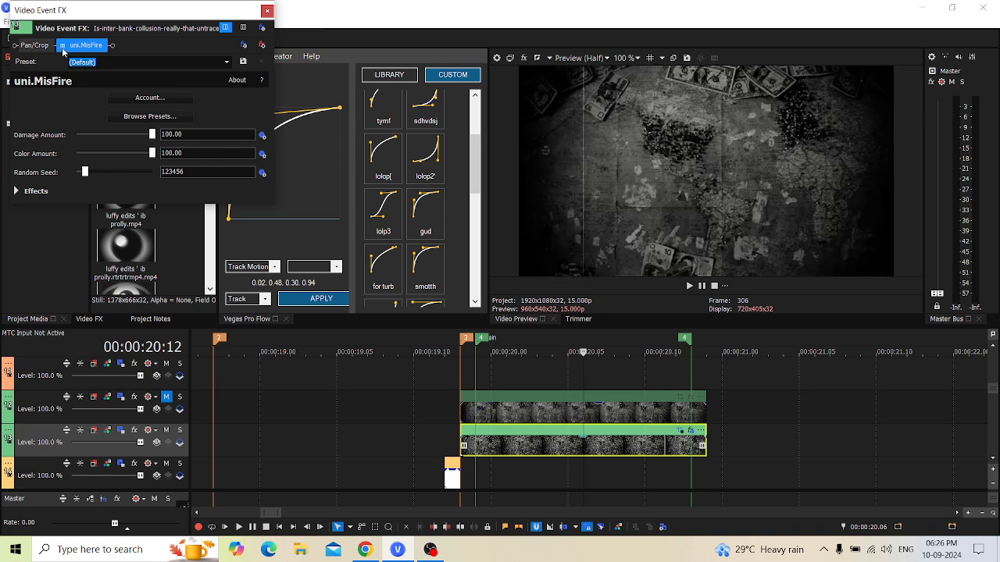
left_click(267, 12)
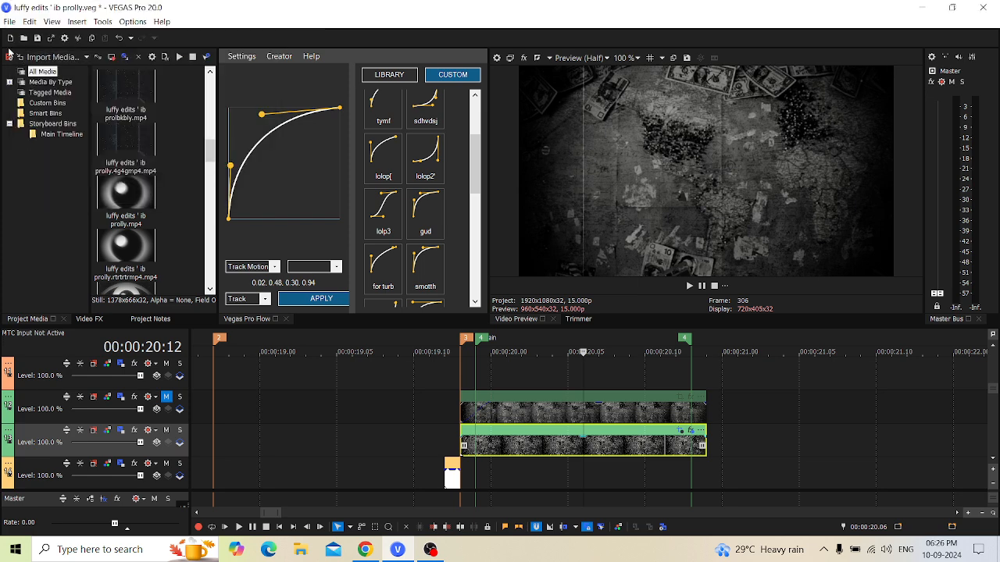
Save the project and preview the beginning of the track 13 texture clip, stopping at 00:00:20.03.
left_click(9, 21)
left_click(47, 93)
left_click(490, 447)
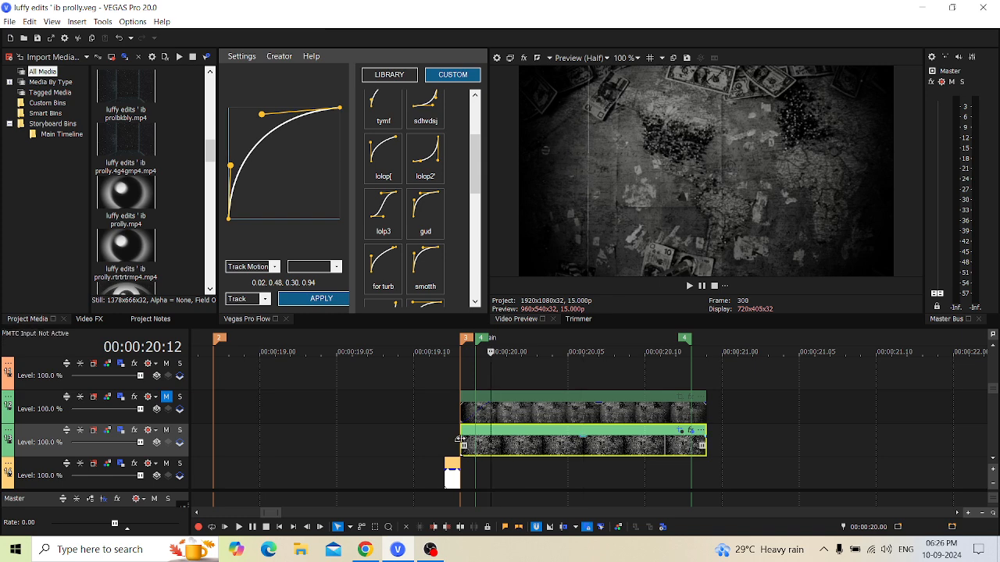
left_click(462, 446)
left_click(475, 444)
key("space")
key("Left")
key("Left")
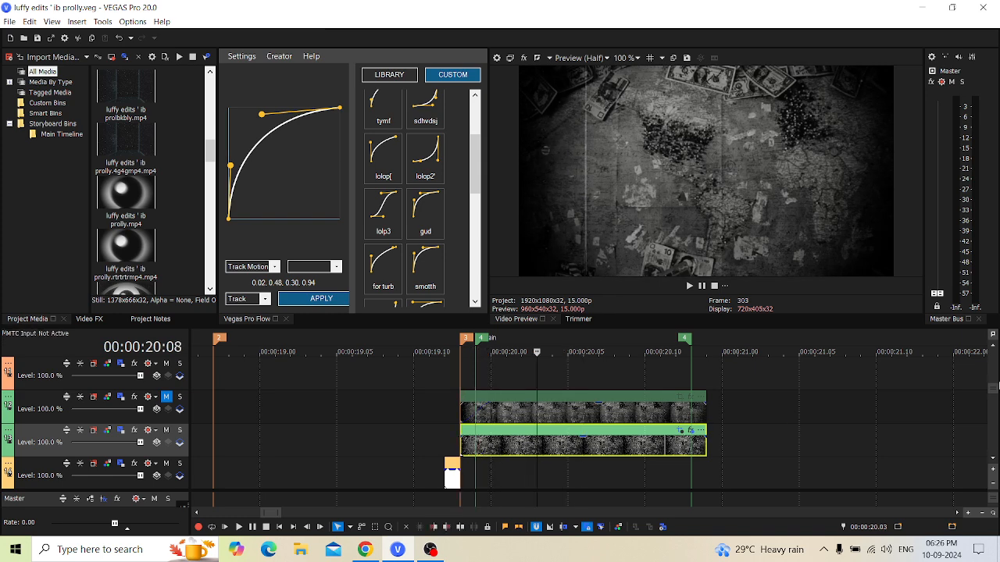
Unmute track 10 and preview its PAST LIVES text over the grunge texture.
left_click_drag(993, 390, 994, 380)
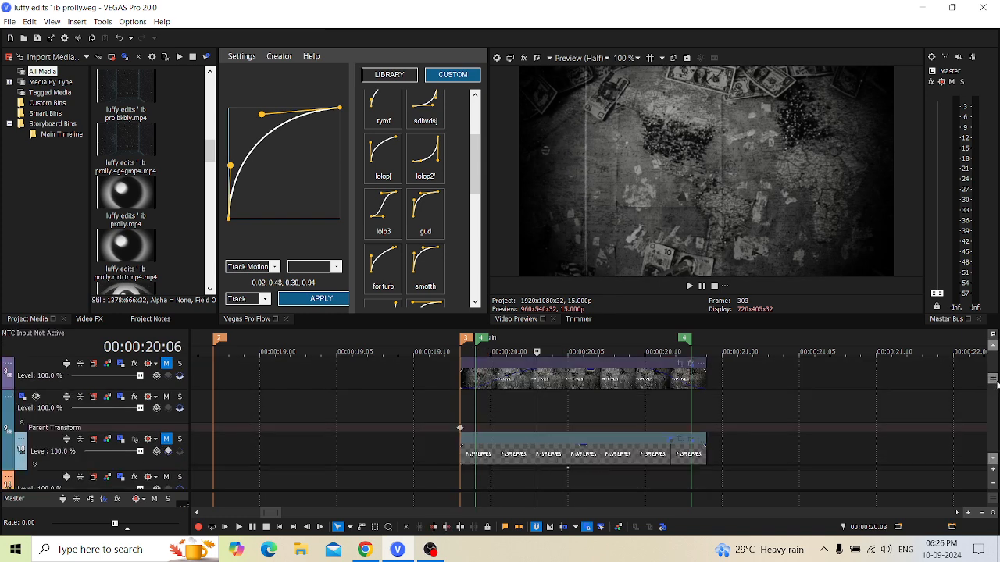
left_click(166, 440)
key("Right")
key("space")
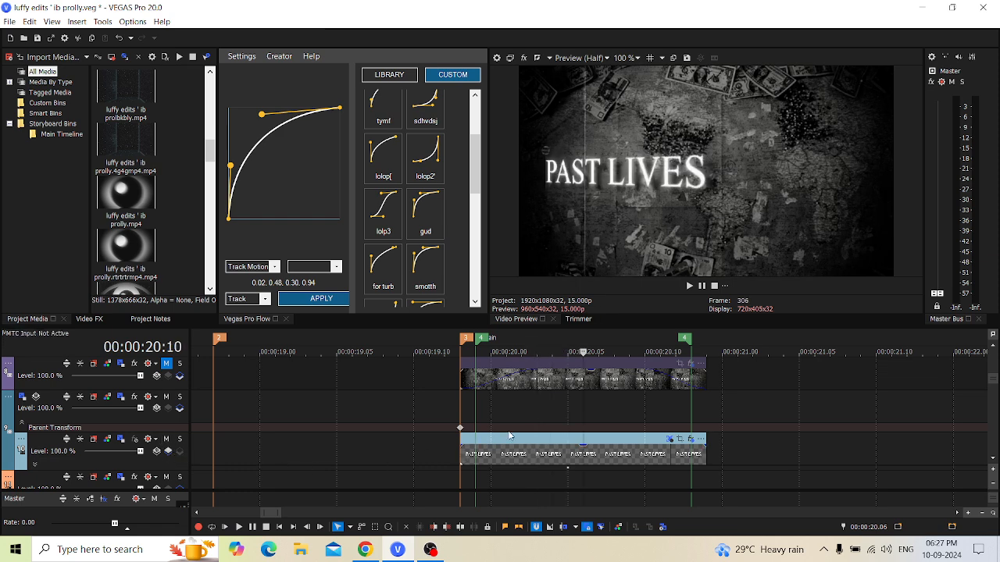
left_click(472, 459)
key("space")
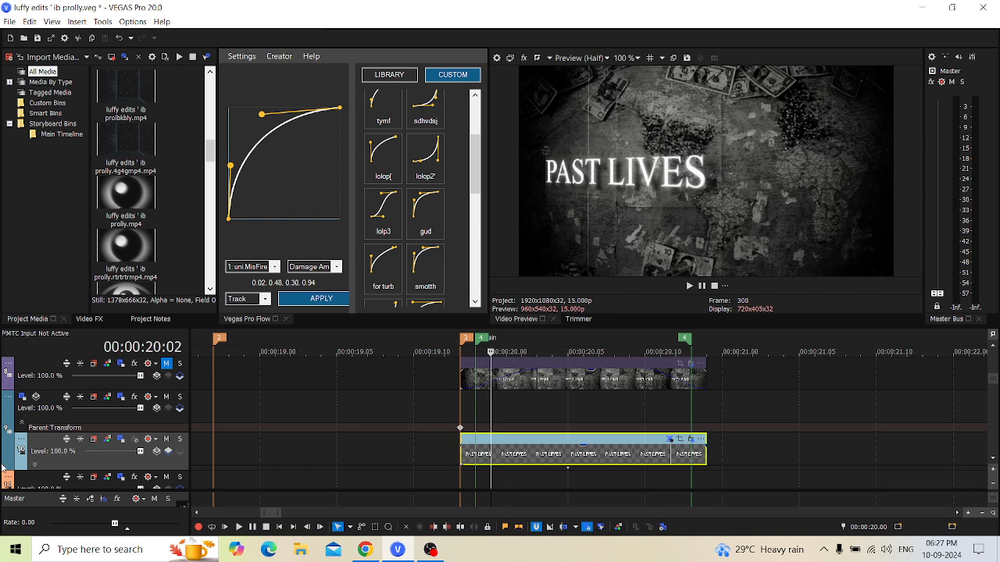
Examine the track motion of track 10, including its Y orientation.
left_click(123, 439)
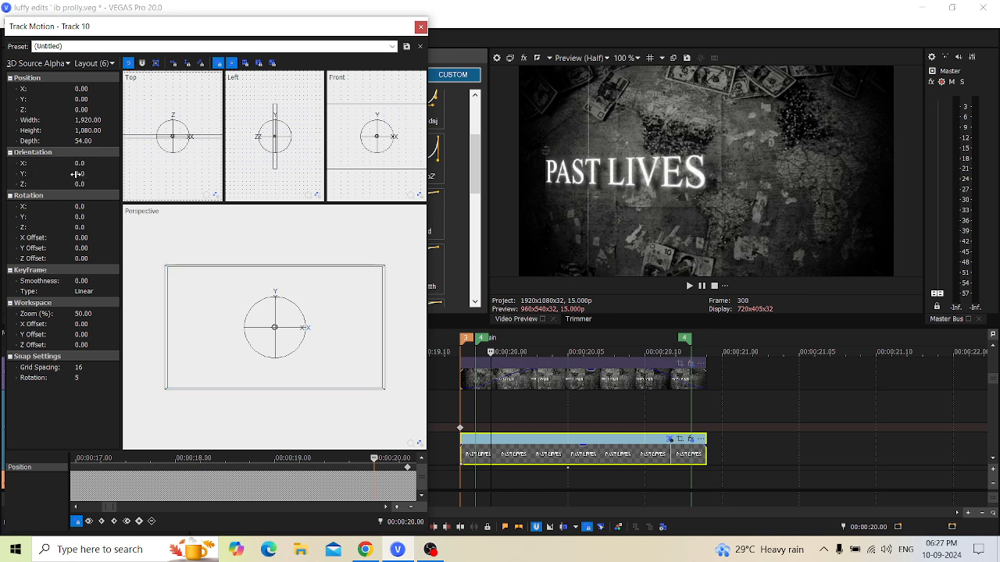
left_click(76, 173)
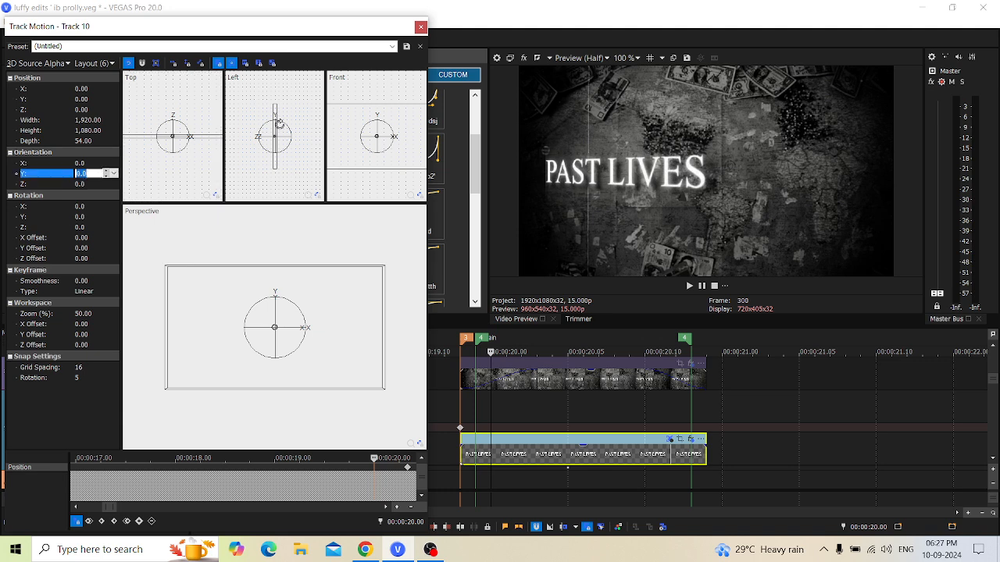
left_click(420, 27)
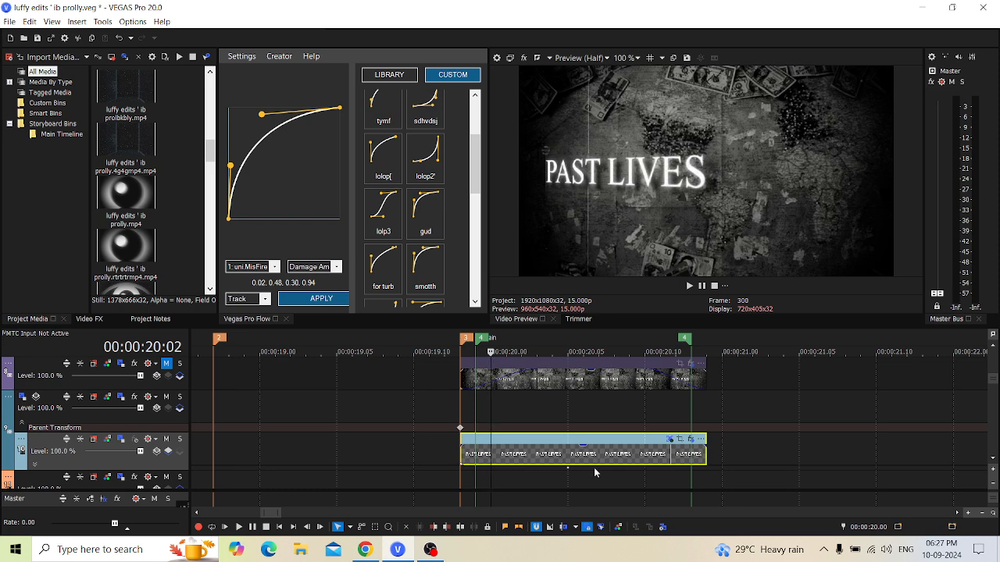
Examine the effects chain on the PAST LIVES text clip, from uni.MisFire back to Ignite Super Glow.
left_click(691, 439)
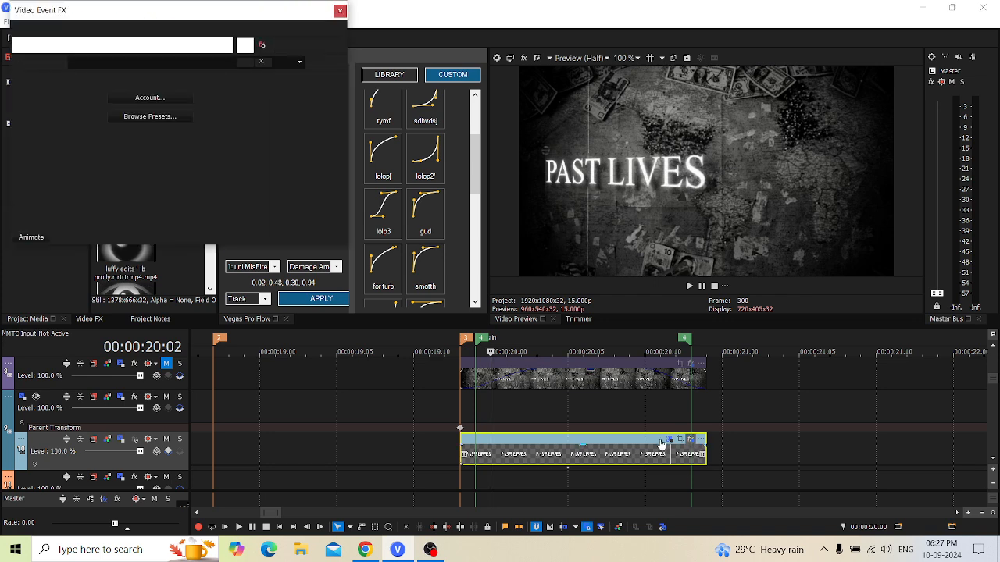
left_click(213, 44)
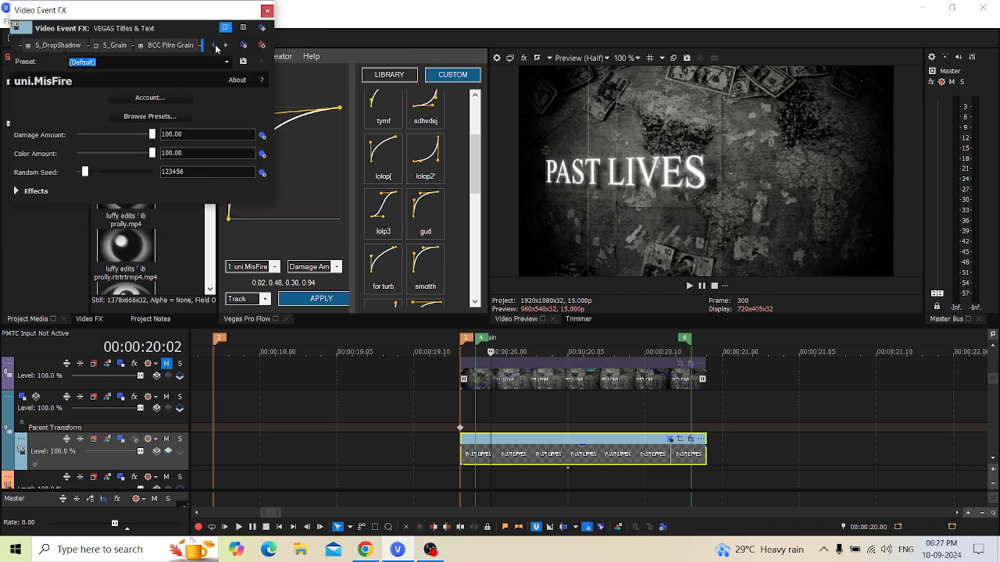
left_click(212, 45)
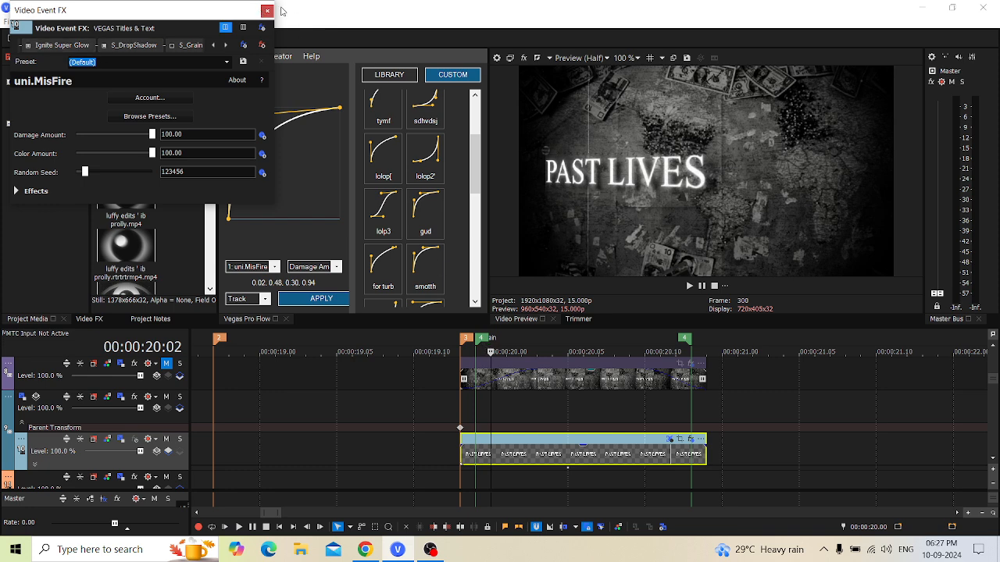
left_click(271, 11)
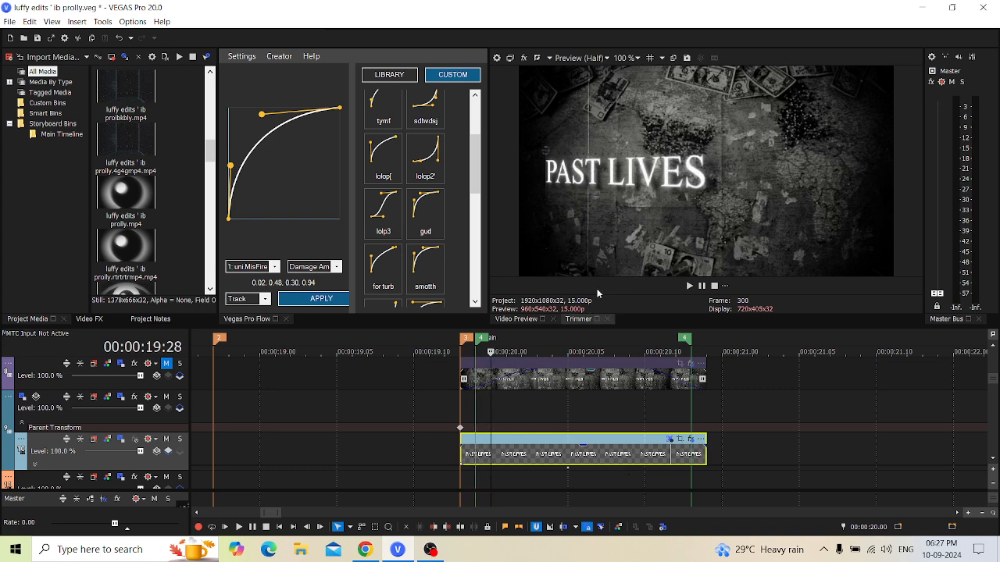
Play back the PAST LIVES text over the texture and stop at 00:00:20.02.
key("space")
key("space")
key("space")
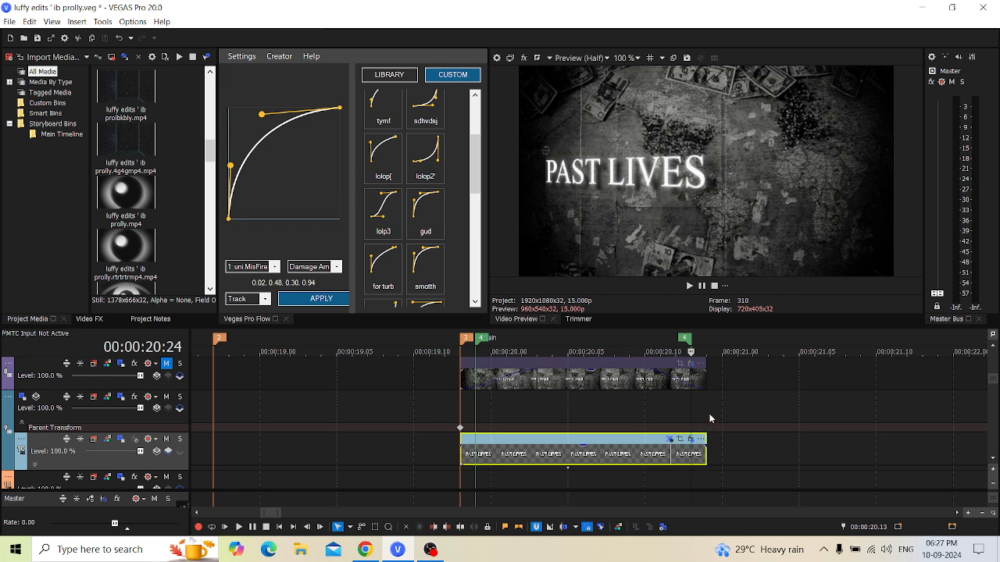
key("space")
key("space")
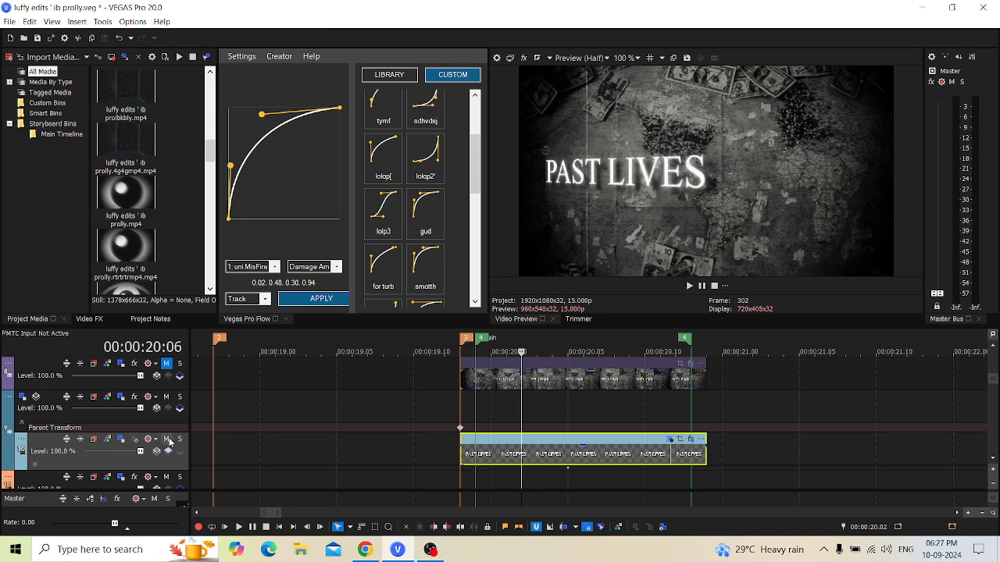
Mute the PAST LIVES text on track 10 and the grunge texture on track 13.
key("space")
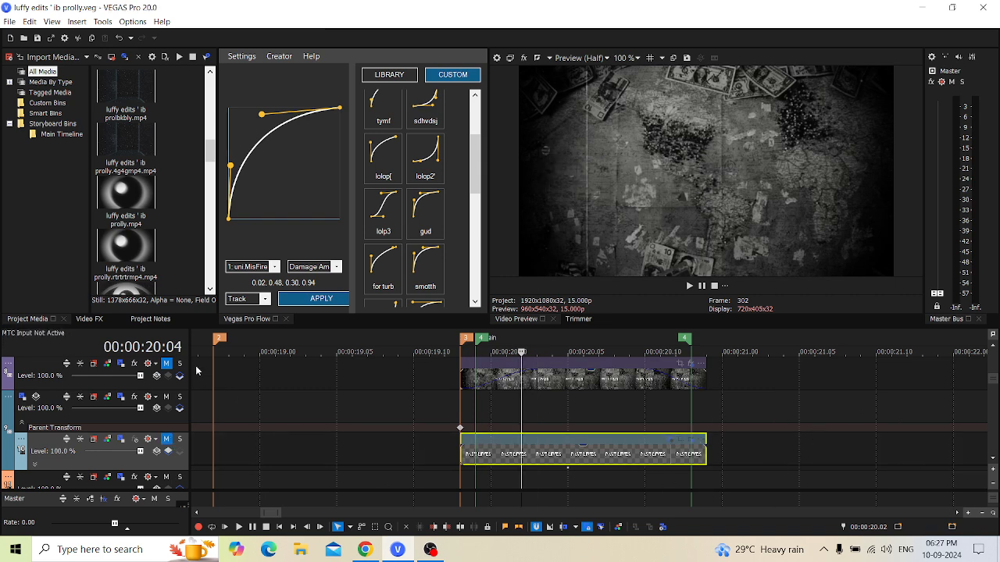
mouse_move(993, 380)
left_mouse_down()
mouse_move(992, 365)
mouse_move(995, 391)
left_mouse_up()
left_click(167, 397)
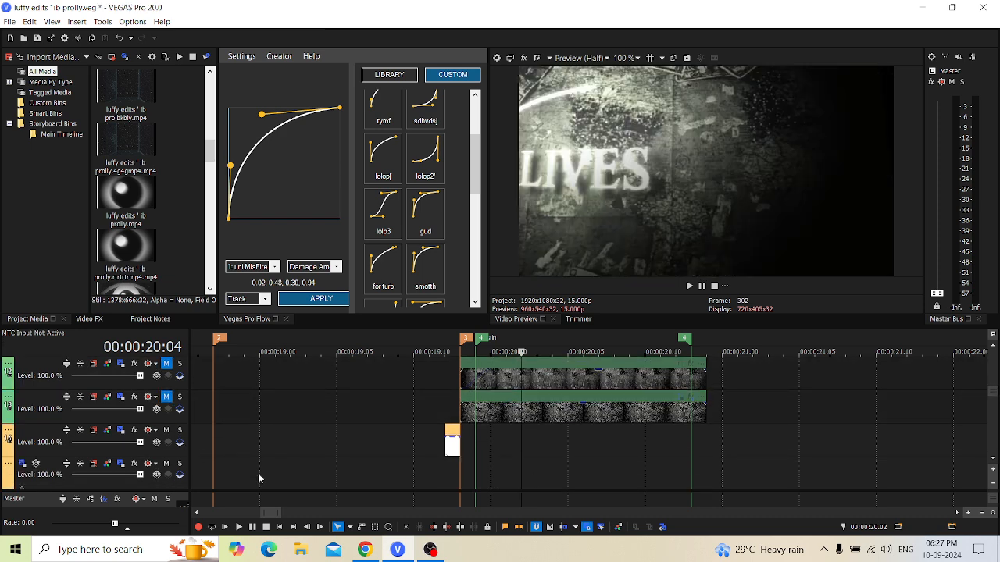
Select the PAST LIVES clip on track 17 and place the playhead at its start at 00:00:19.13.
scroll(918, 425, "down", 1)
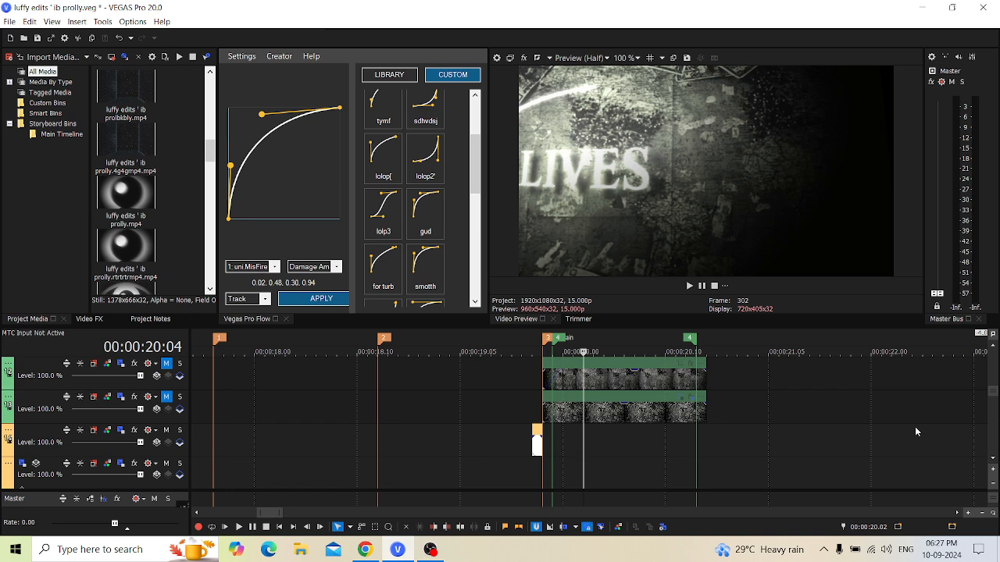
scroll(915, 429, "up", 2)
left_click_drag(993, 391, 993, 405)
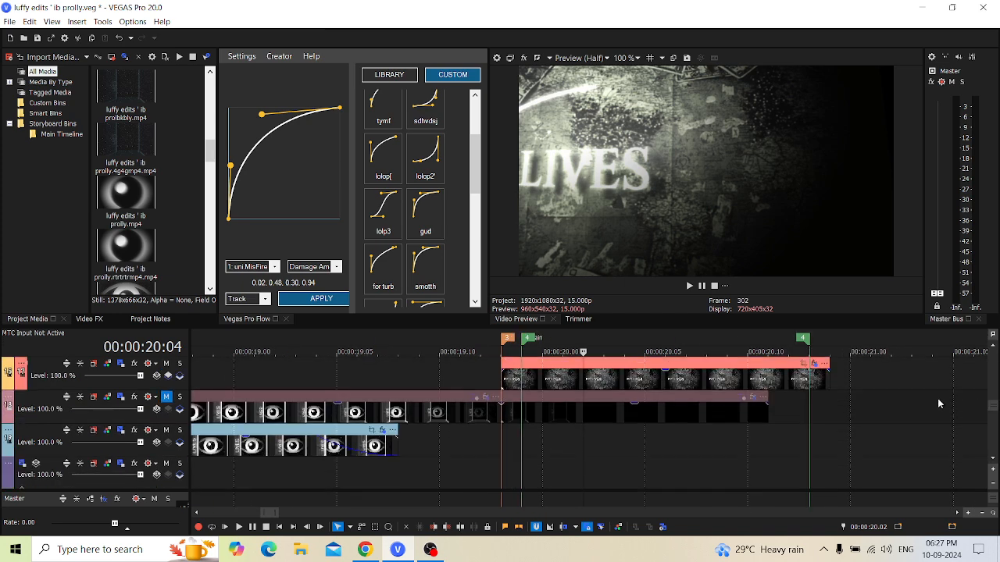
left_click(501, 378)
scroll(818, 416, "down", 2)
scroll(820, 429, "up", 3)
scroll(840, 430, "up", 3)
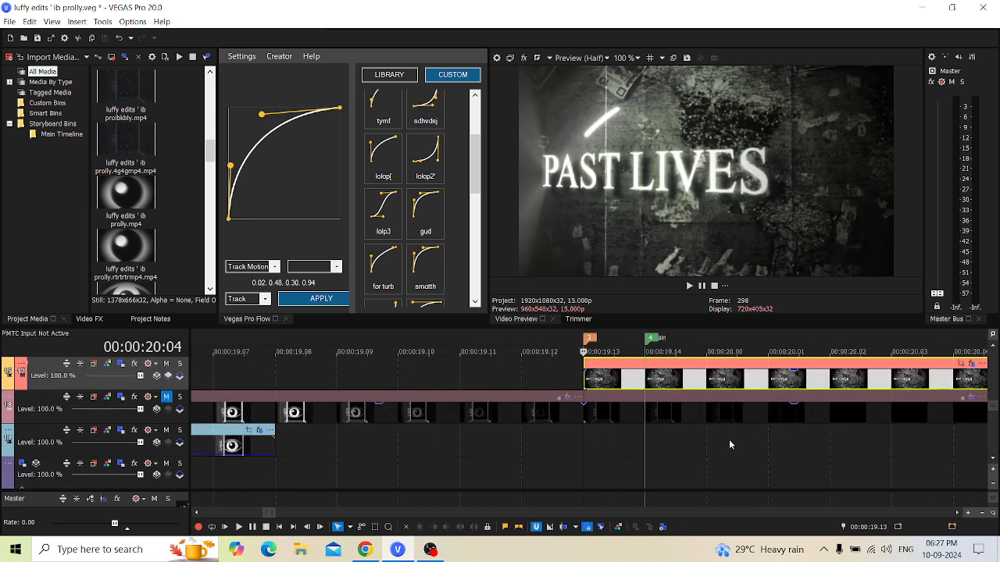
scroll(765, 383, "down", 3)
key("ctrl+shift+q")
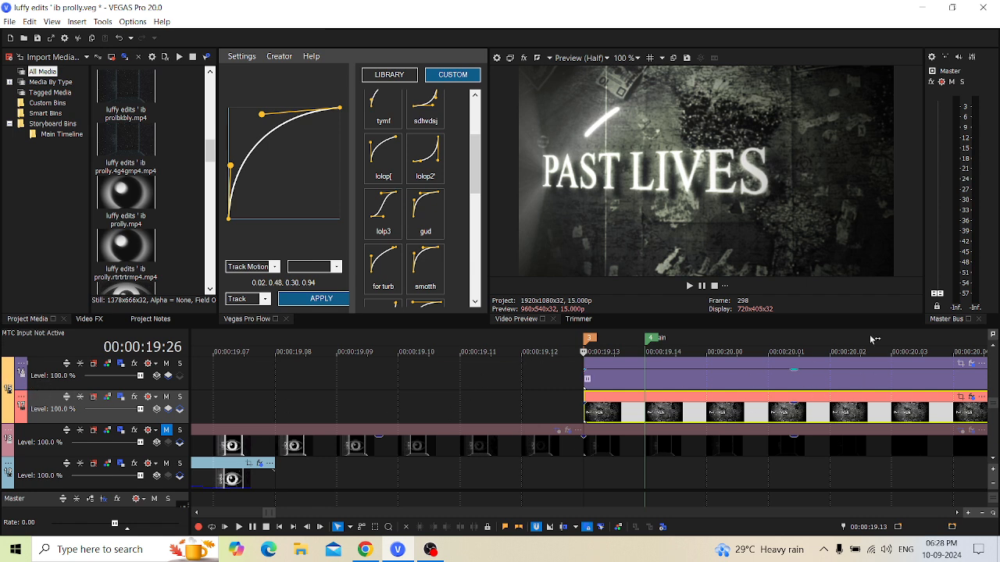
Check the compositing mode options of track 16, select its clip and open the parent track motion of track 15.
left_click(992, 346)
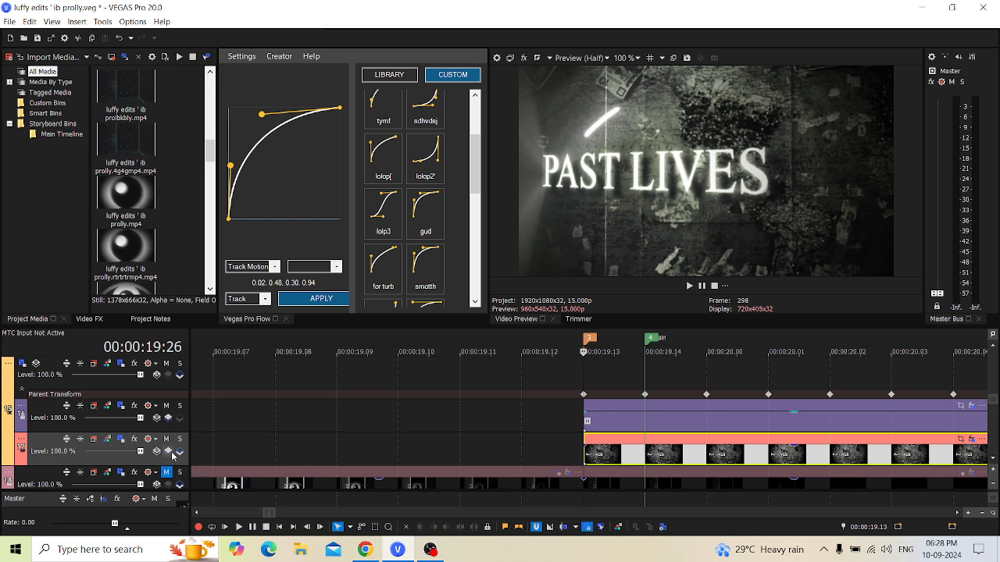
left_click(157, 420)
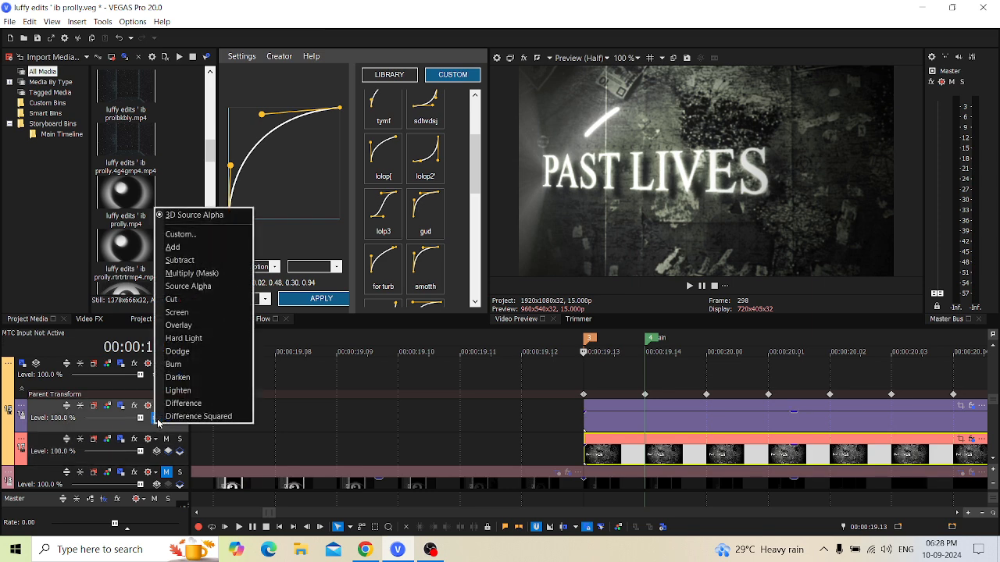
left_click(577, 419)
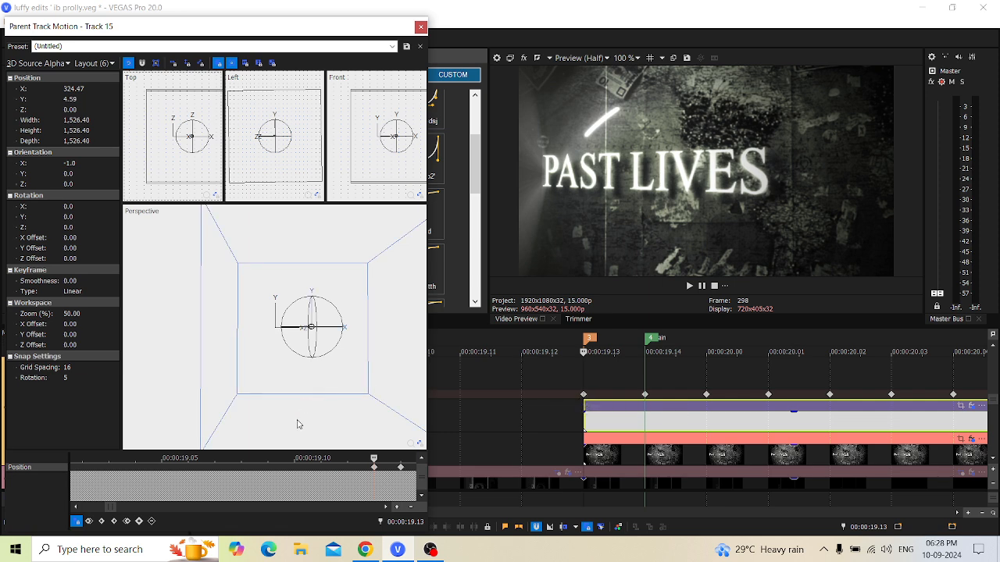
Look over the position keyframes in the parent track motion of track 15 and close it.
scroll(308, 476, "down", 3)
scroll(358, 477, "down", 1)
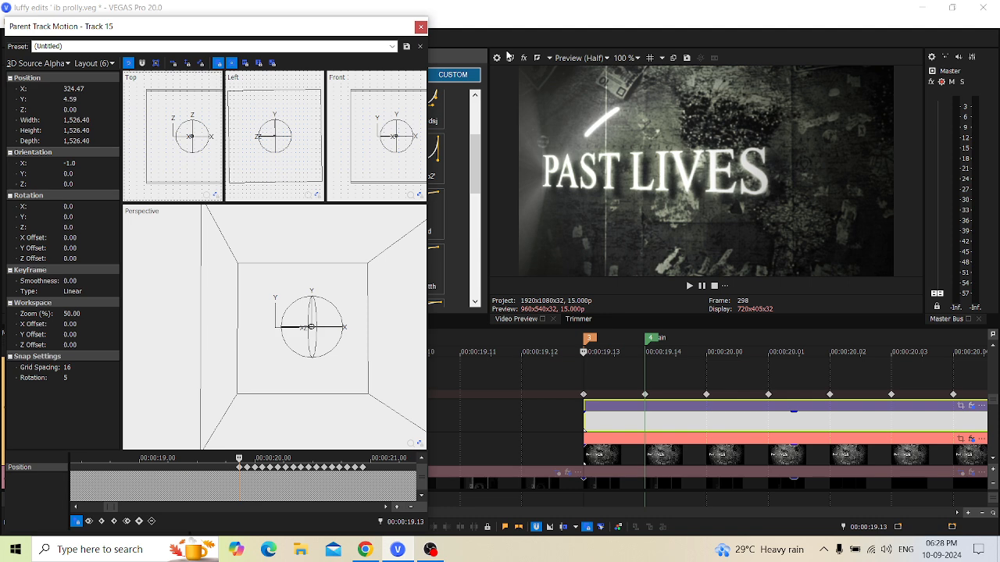
left_click(420, 29)
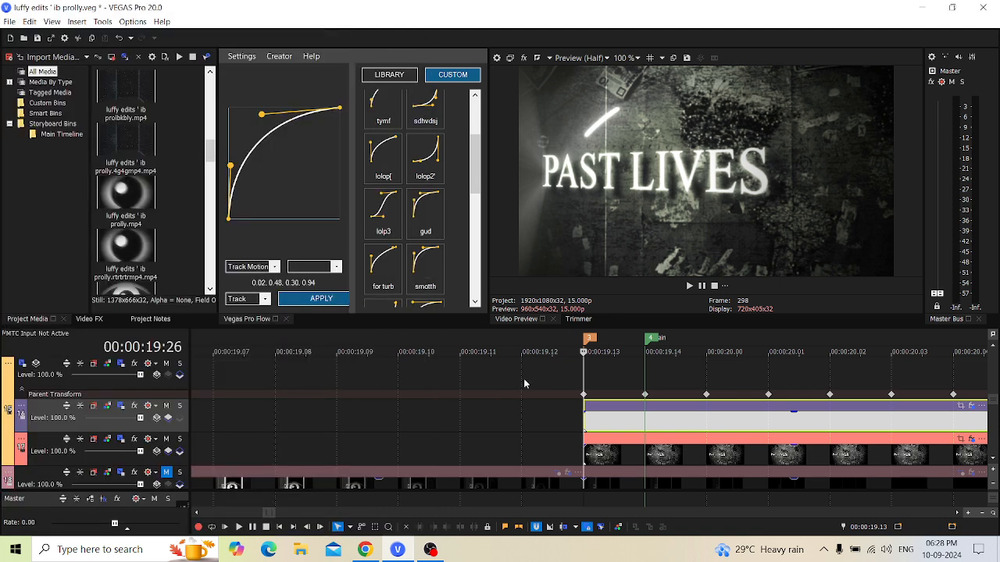
Open the event effects of the track 16 clip and display the uni.Line settings.
scroll(545, 426, "down", 3)
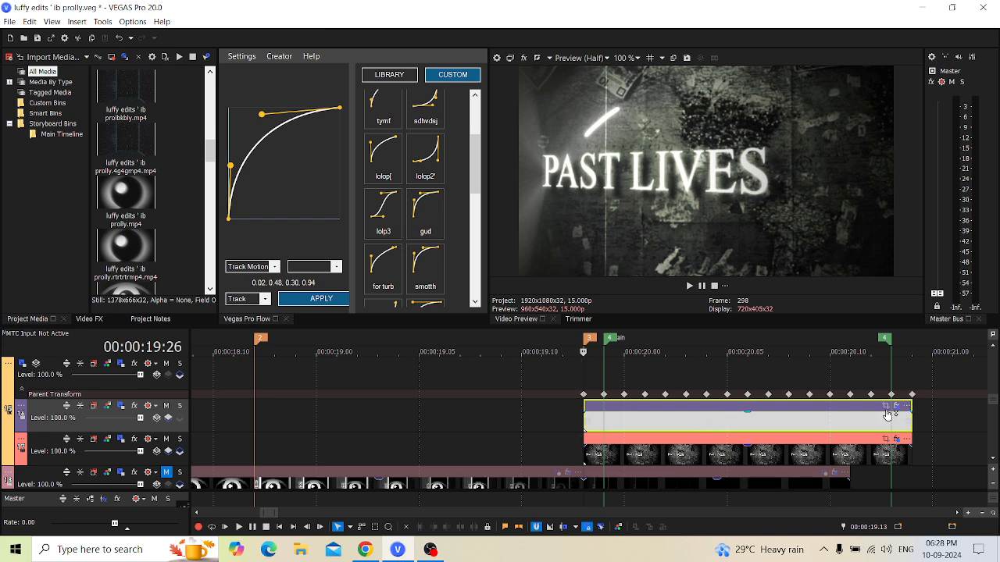
double_click(592, 427)
left_click(591, 427)
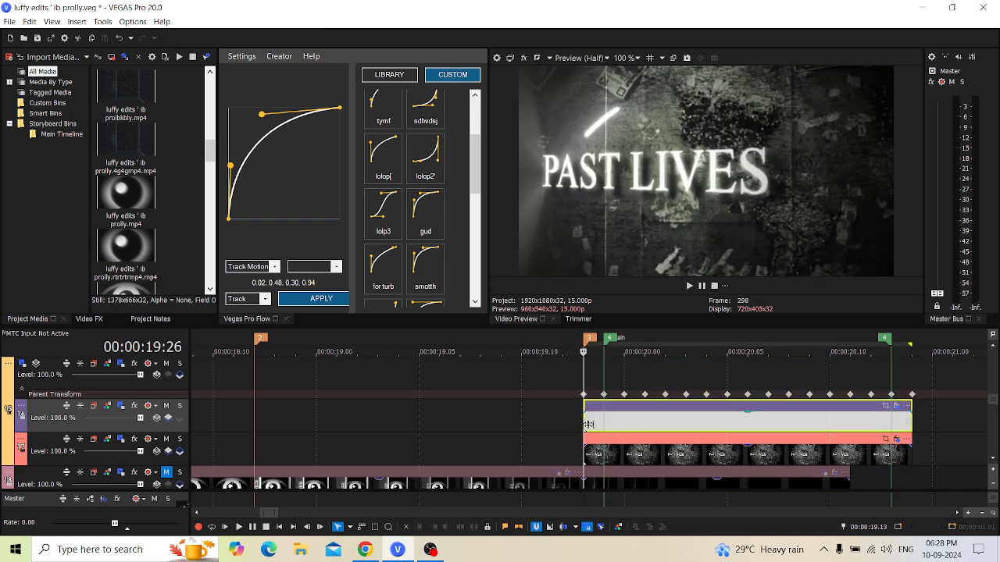
left_click(898, 413)
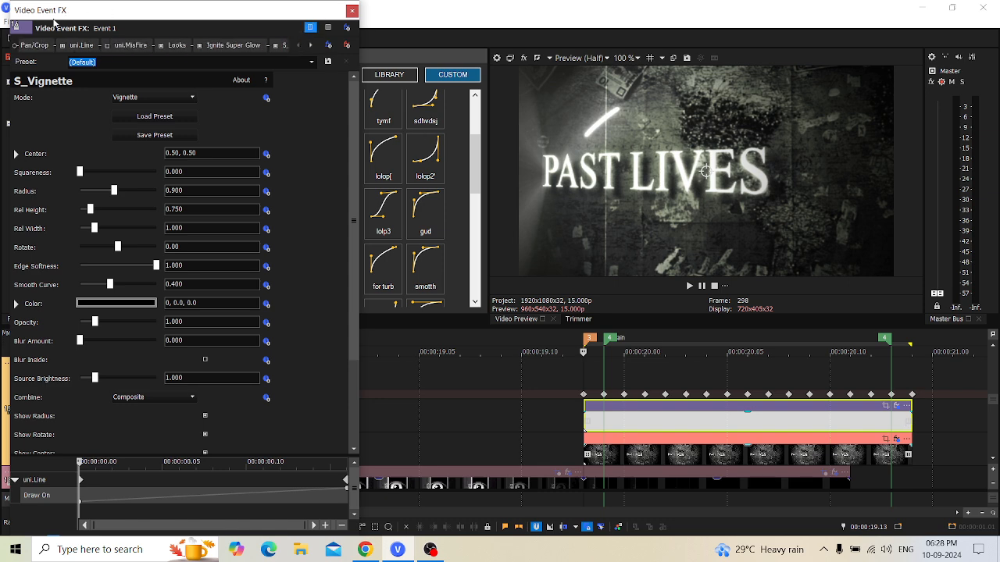
left_click(79, 44)
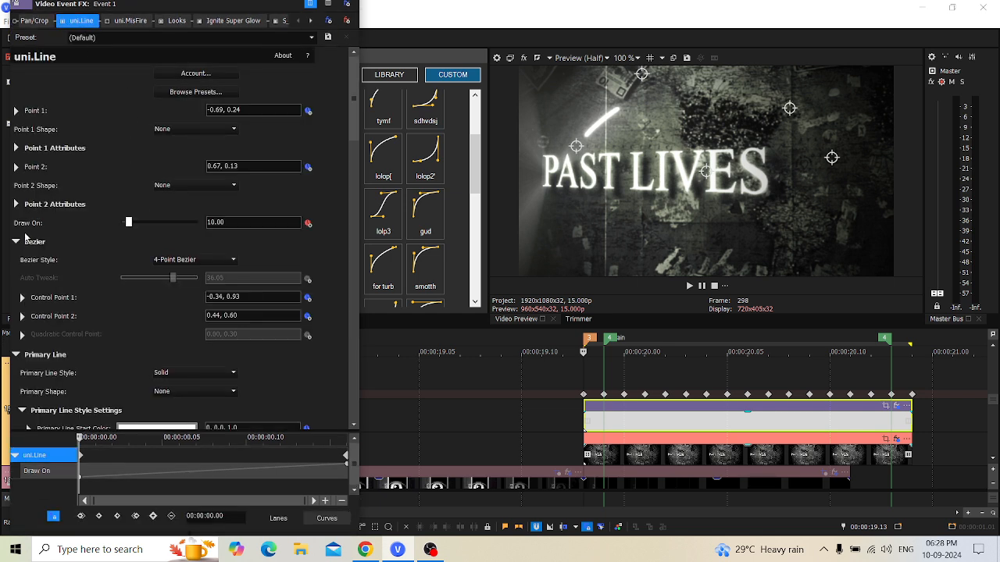
Check the Bezier Style options, Draw On keyframes and primary line settings of uni.Line, and close the event effects.
left_click(187, 259)
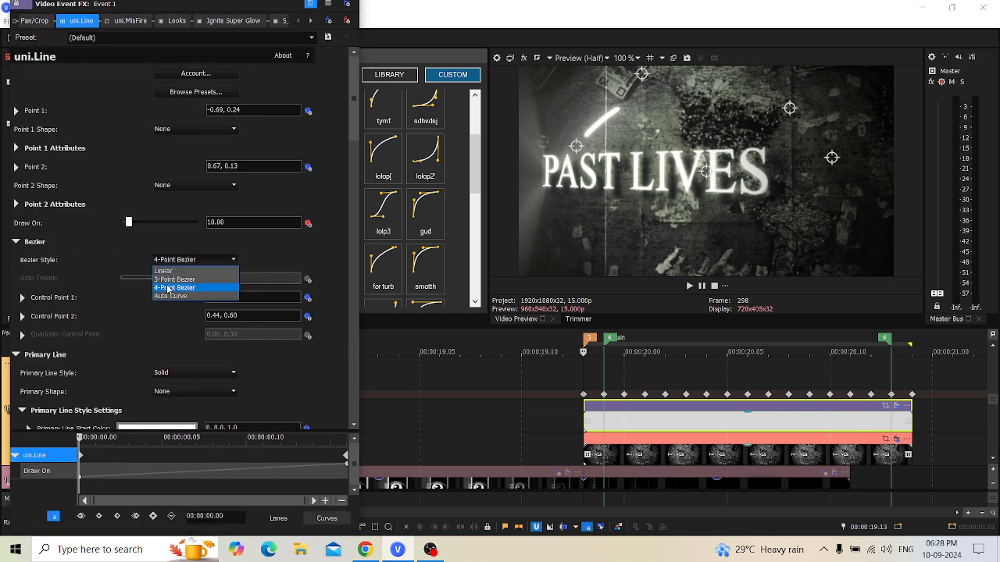
left_click(284, 253)
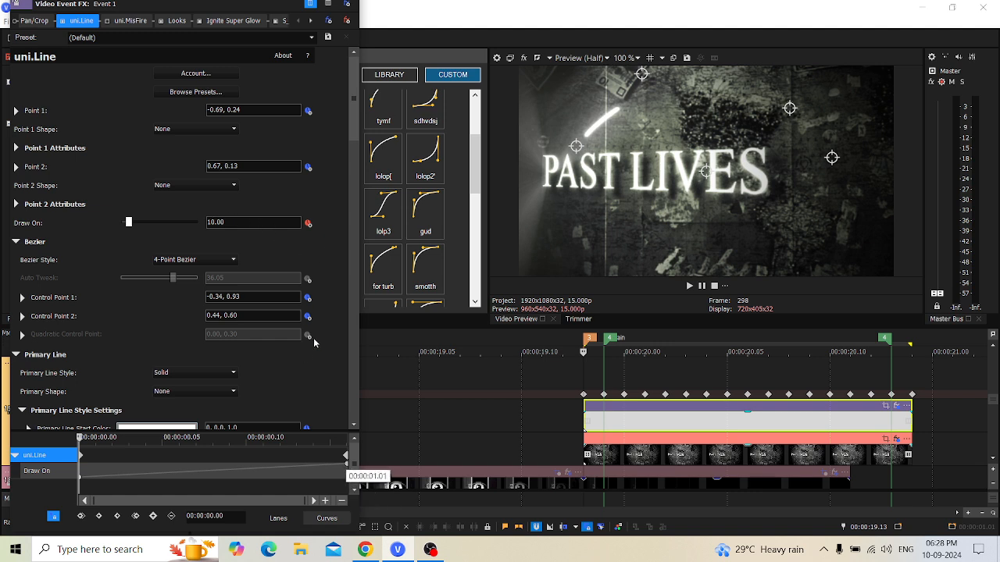
scroll(314, 342, "down", 3)
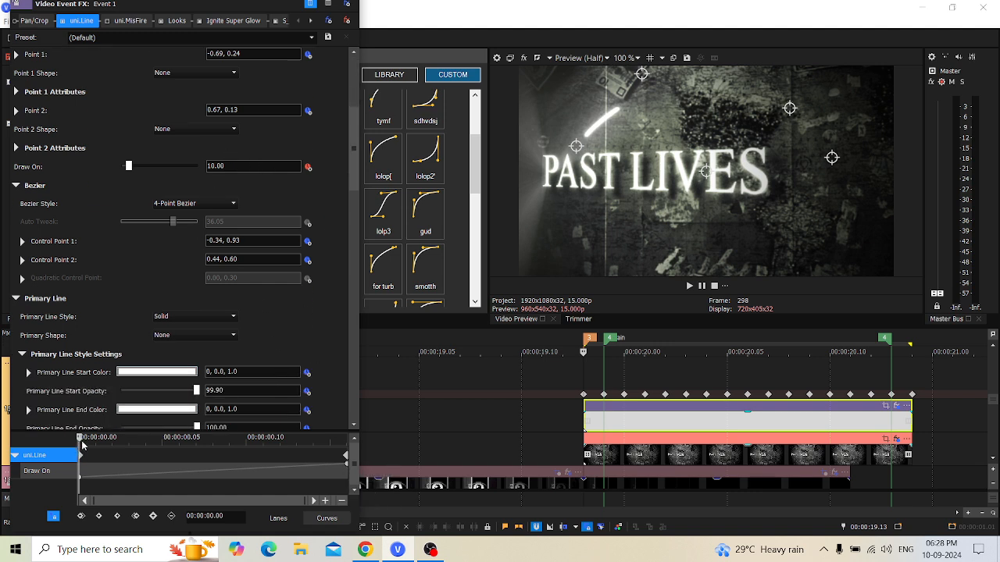
mouse_move(79, 444)
left_mouse_down()
mouse_move(347, 463)
mouse_move(79, 463)
left_mouse_up()
scroll(298, 341, "down", 1)
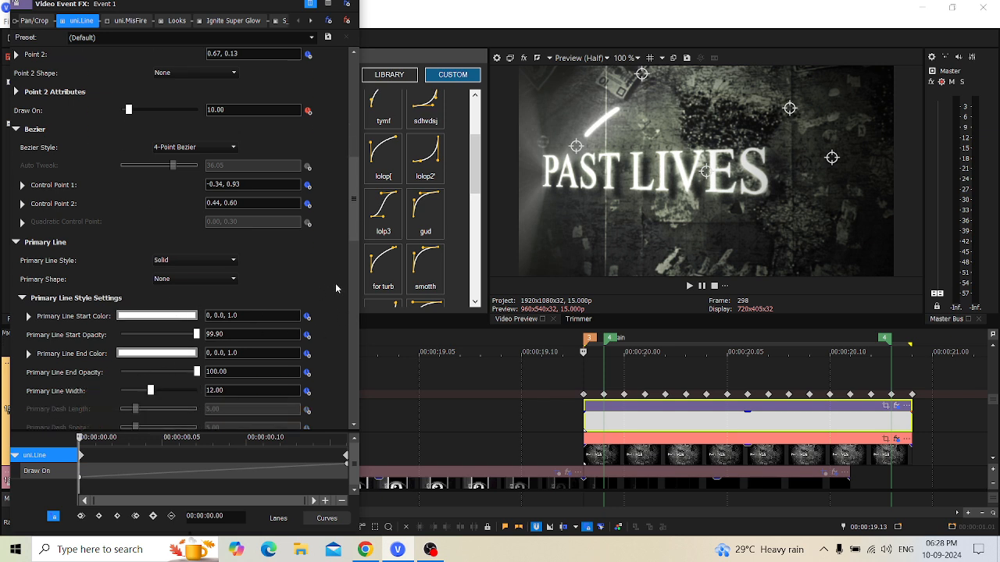
scroll(335, 283, "down", 4)
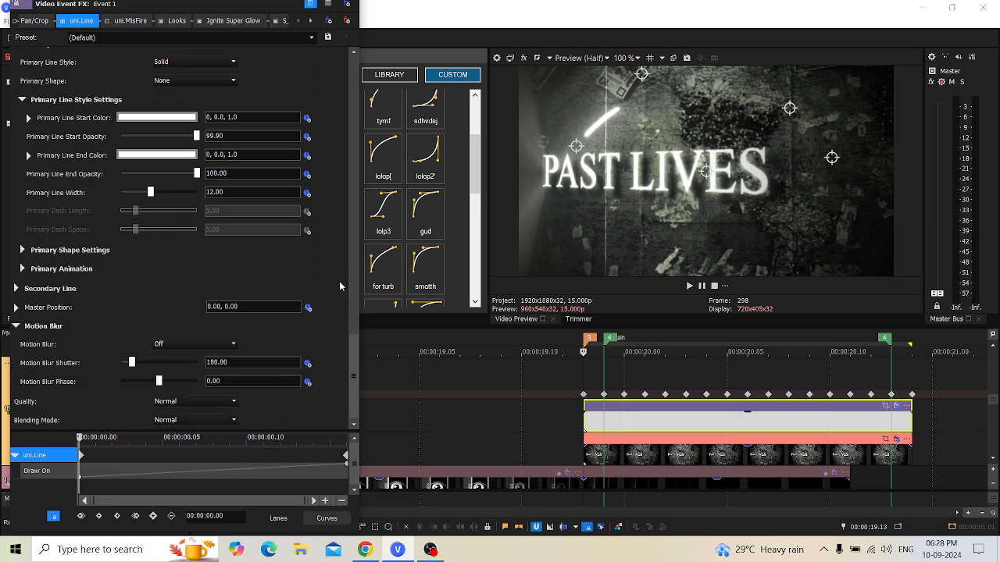
left_click(81, 21)
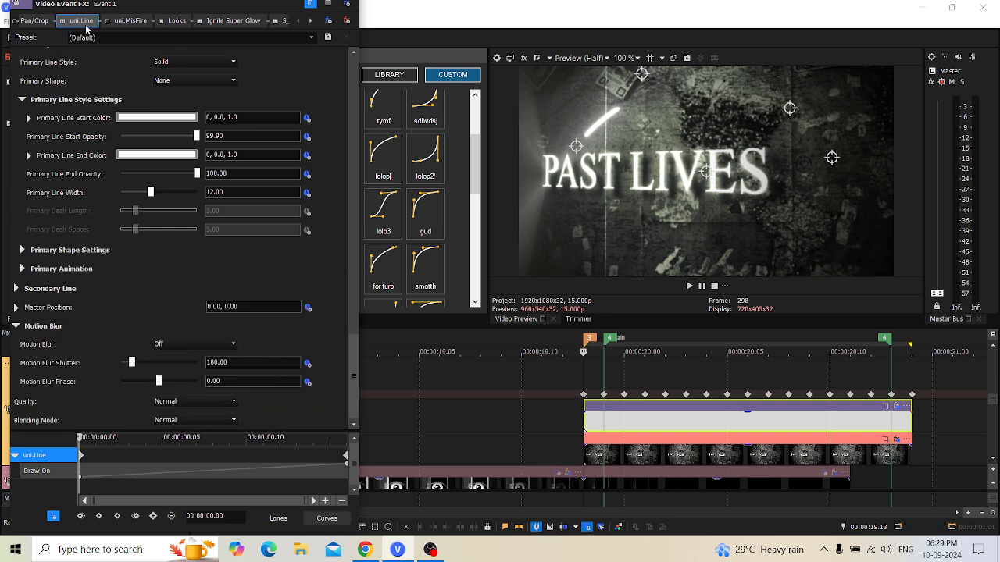
left_click(352, 11)
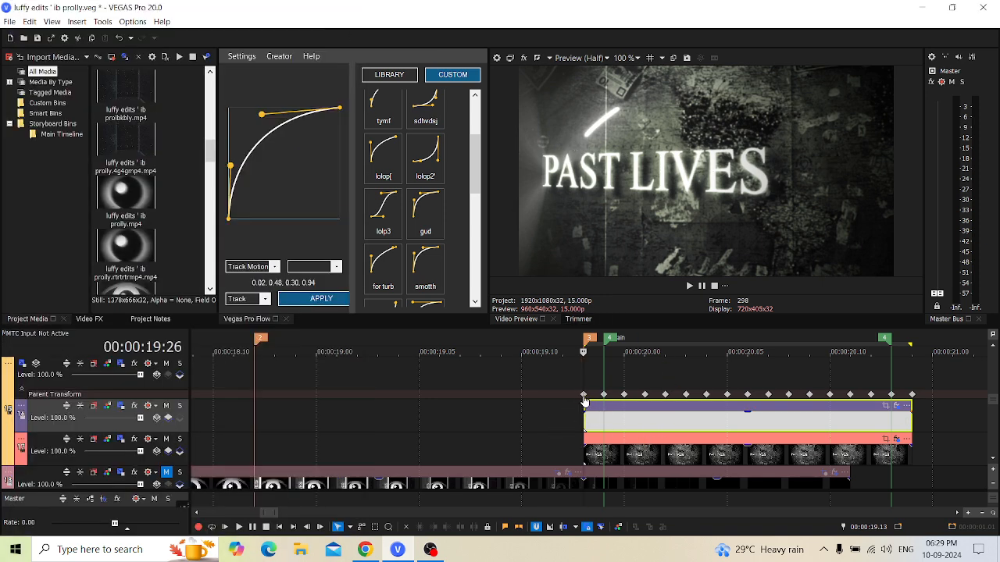
Reopen the parent track motion of track 15, go to its last keyframe at 00:00:20.14 and turn off cursor sync.
double_click(583, 397)
scroll(289, 498, "down", 5)
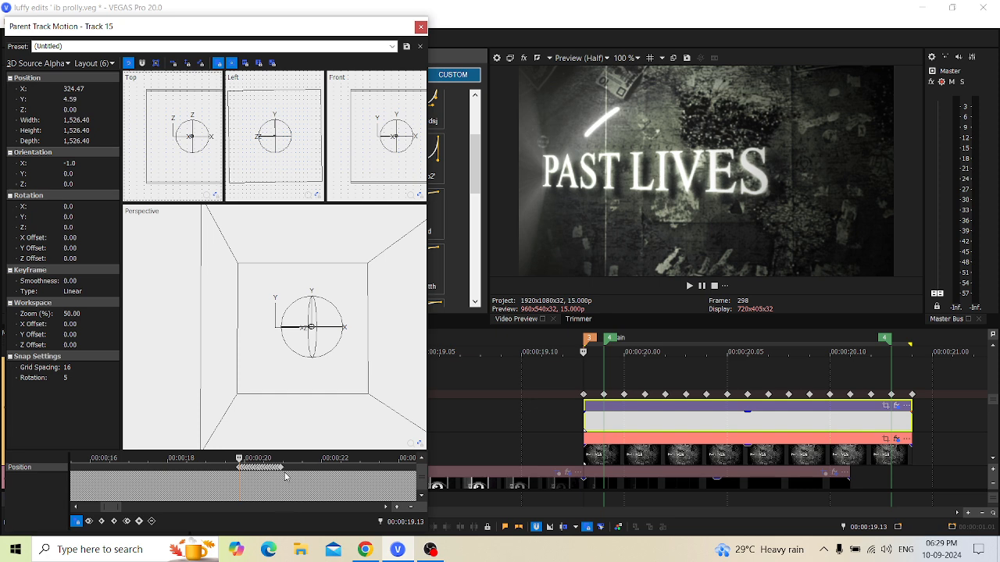
left_click(283, 474)
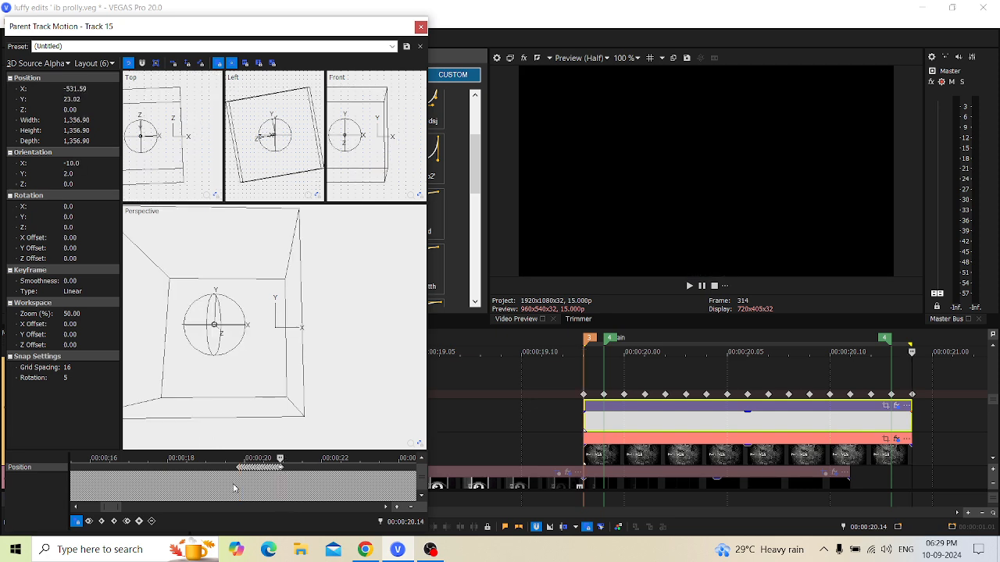
left_click(76, 521)
Step through the PAST LIVES scene frame by frame on the timeline and select the first track motion keyframe at 00:00:19.13.
left_click(905, 413)
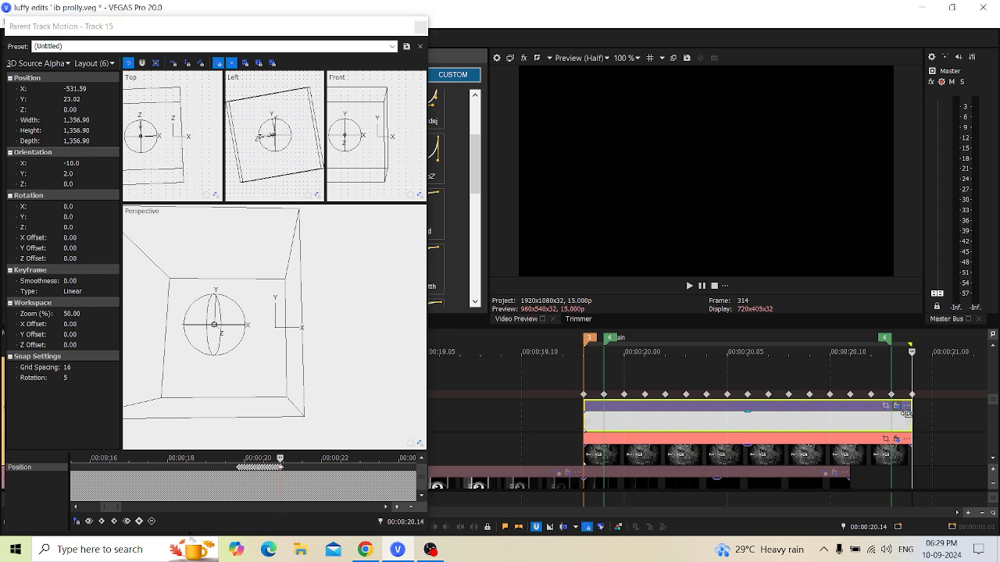
key("Left")
key("Left")
key("Left")
key("Left")
key("Left")
key("Left")
key("Left")
key("Left")
key("Left")
key("Left")
key("Left")
key("Left")
key("Left")
key("Left")
key("Left")
key("Left")
key("Left")
key("Left")
key("Left")
key("Left")
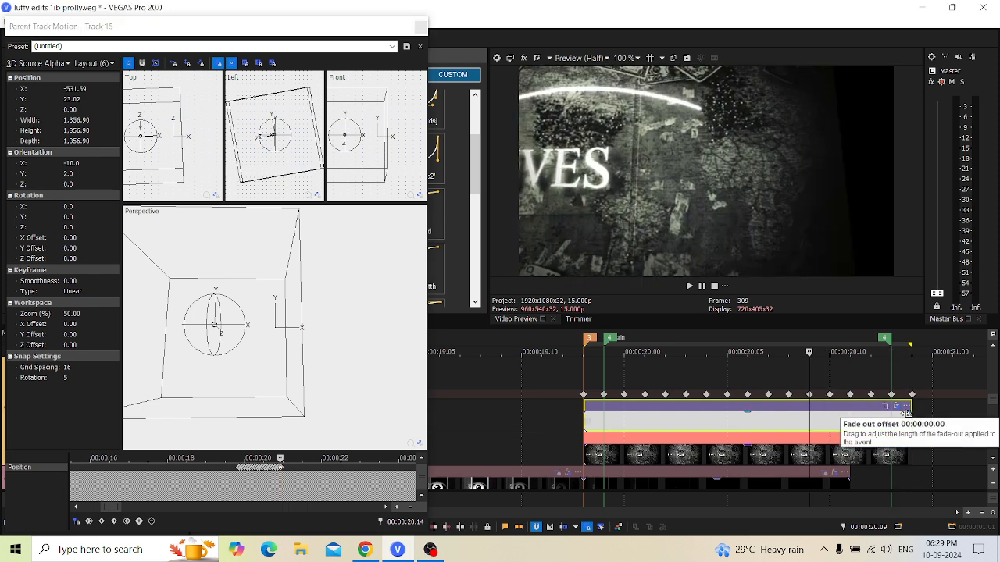
key("Right")
key("Right")
key("Right")
key("Right")
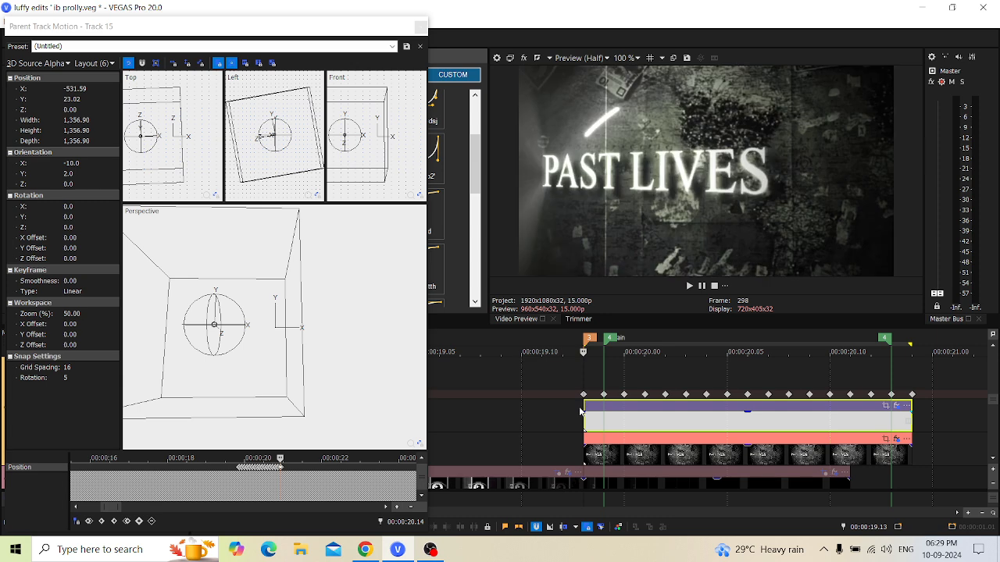
left_click(240, 479)
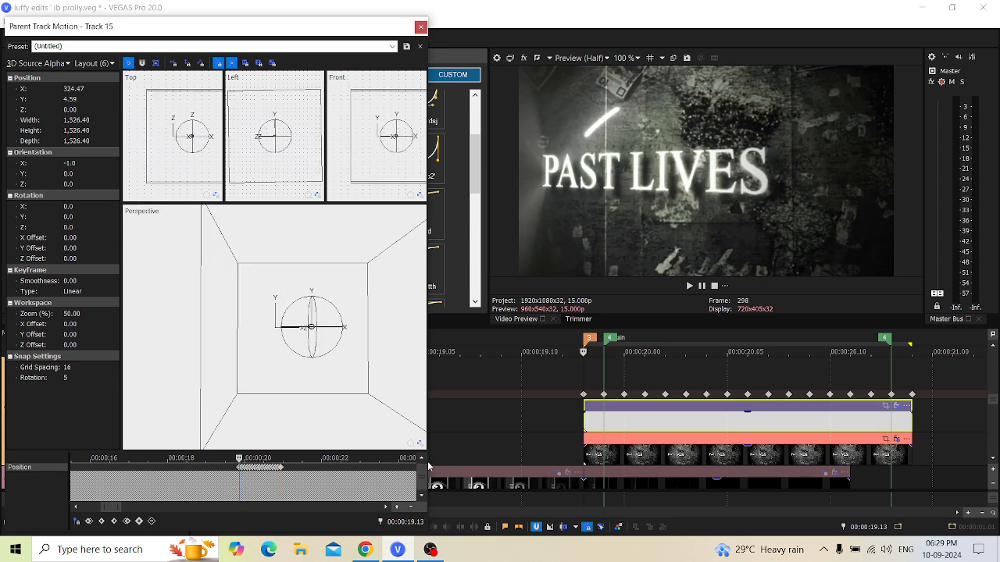
Go to the last position keyframe at 00:00:20.14 in the parent track motion and step back to 00:00:19.12, examining the movement.
scroll(323, 487, "up", 3)
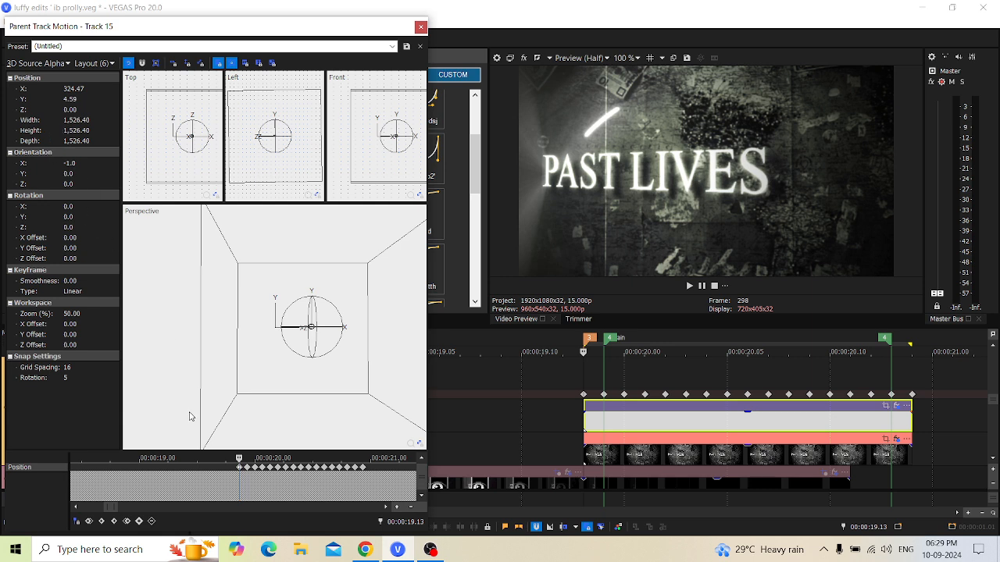
scroll(315, 405, "down", 4)
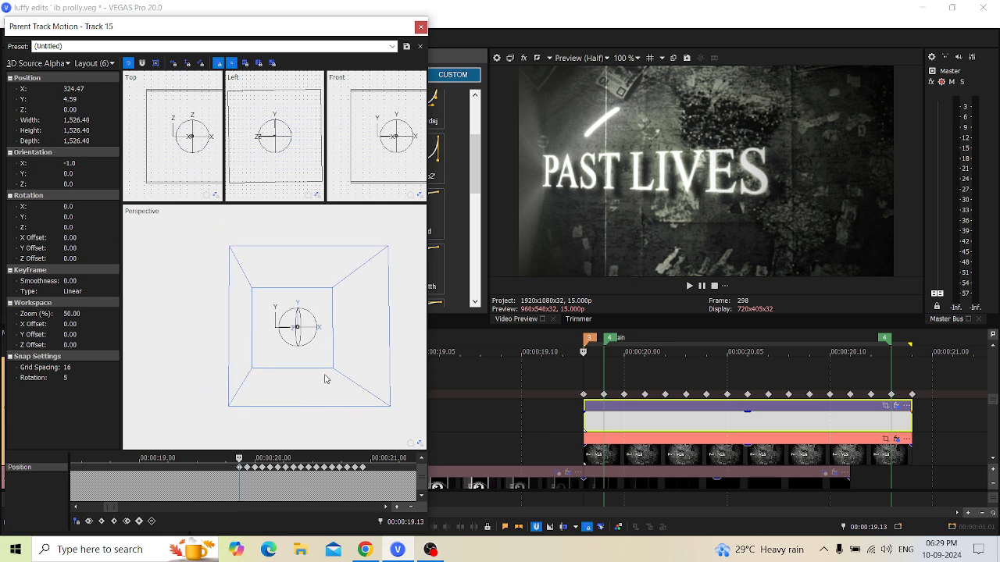
left_click(362, 469)
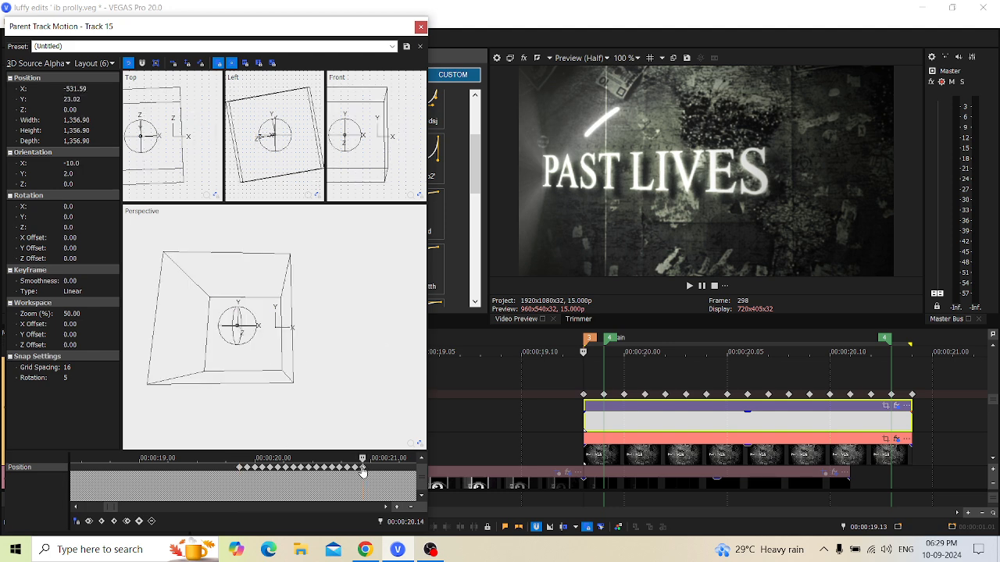
key("Left")
key("Left")
key("Left")
key("Left")
key("Left")
key("Left")
key("Left")
key("Left")
key("Left")
key("Left")
key("Left")
key("Left")
key("Left")
key("Left")
key("Left")
key("Left")
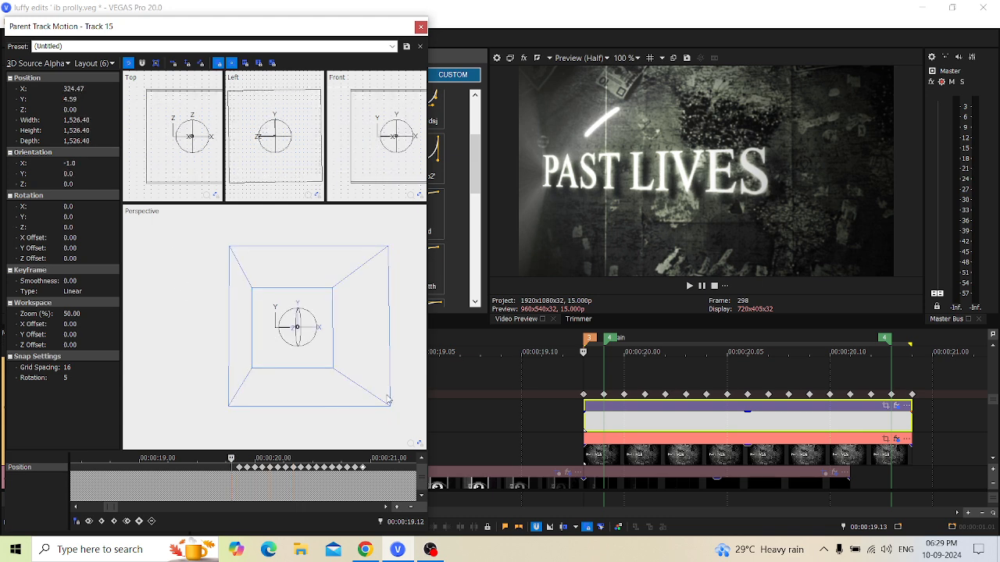
Step back and forth through the position keyframes, end on the one at 00:00:20.14 and close the parent track motion.
key("Right")
key("Right")
key("Right")
key("Right")
key("Right")
key("Right")
key("Right")
key("Right")
key("Right")
key("Right")
key("Right")
key("Left")
key("Left")
key("Left")
key("Left")
key("Left")
key("Left")
key("Left")
key("Left")
key("Left")
key("Left")
key("Left")
key("Left")
key("Left")
key("Left")
key("Right")
key("Right")
key("Right")
key("Right")
key("Right")
key("Right")
key("Right")
key("Right")
key("Right")
key("Right")
key("Right")
key("Right")
key("Right")
key("Right")
key("Right")
key("Right")
key("Right")
key("Right")
key("Right")
key("Right")
left_click(363, 469)
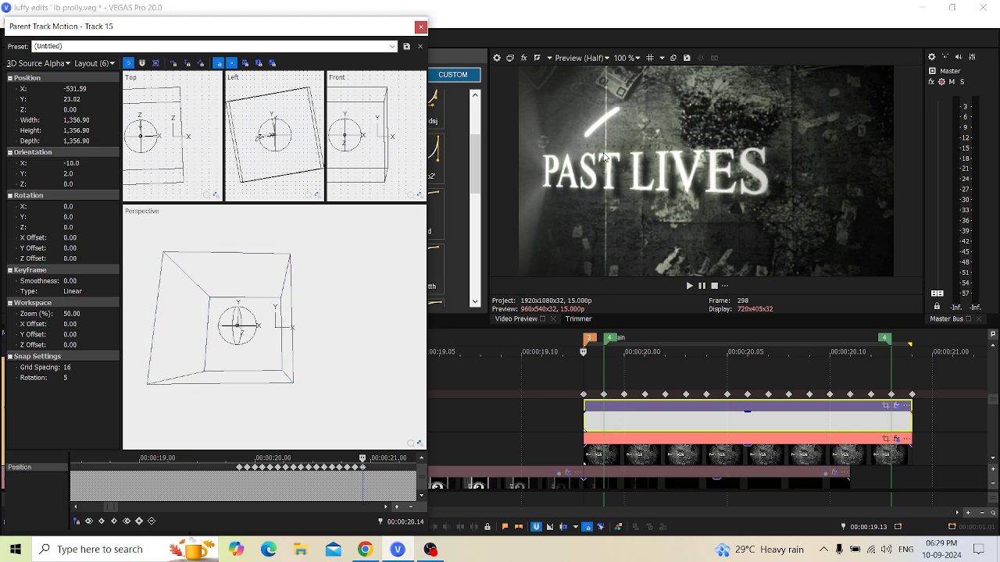
left_click(420, 27)
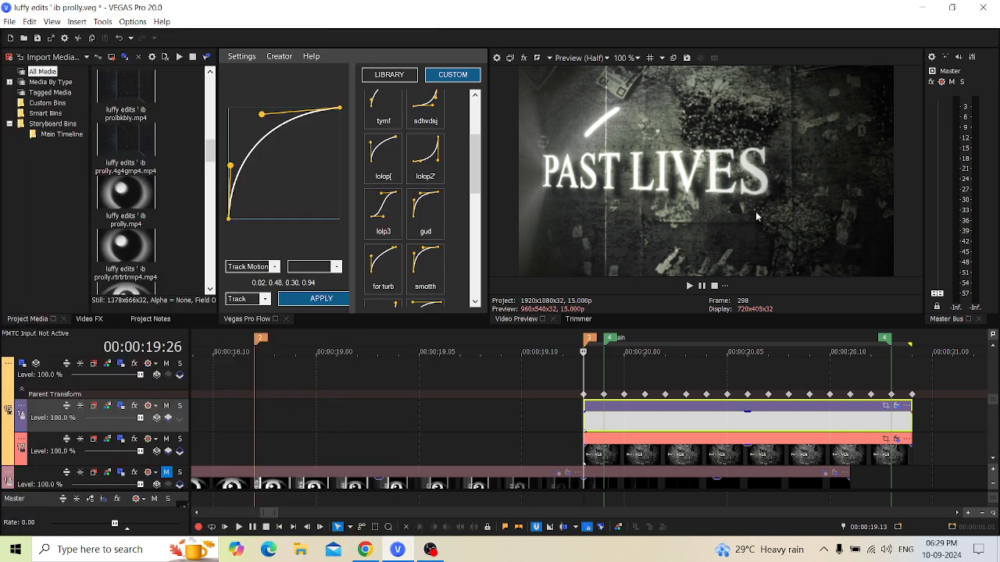
Play back the PAST LIVES camera move twice from 00:00:19.13.
key("Right")
key("Left")
key("space")
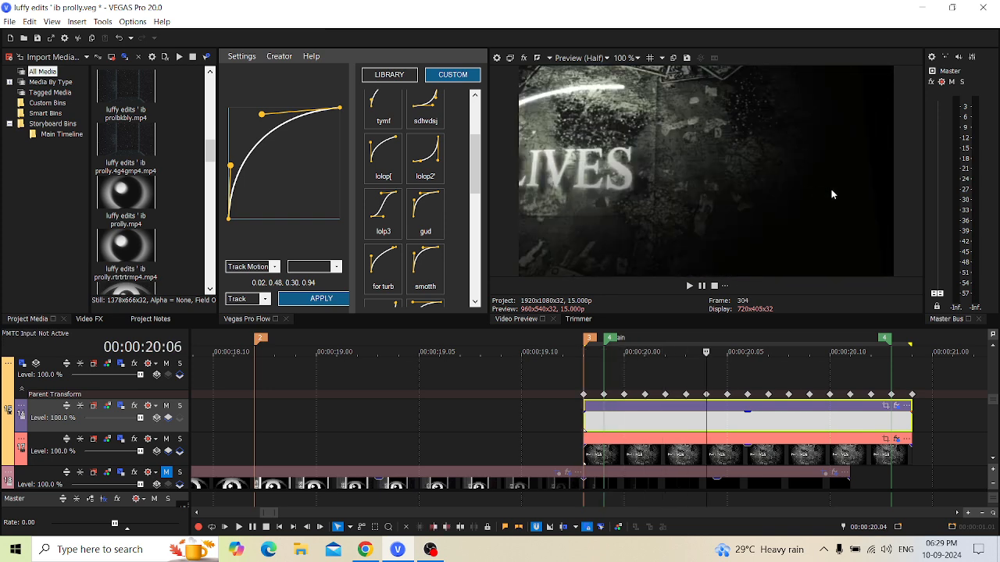
key("space")
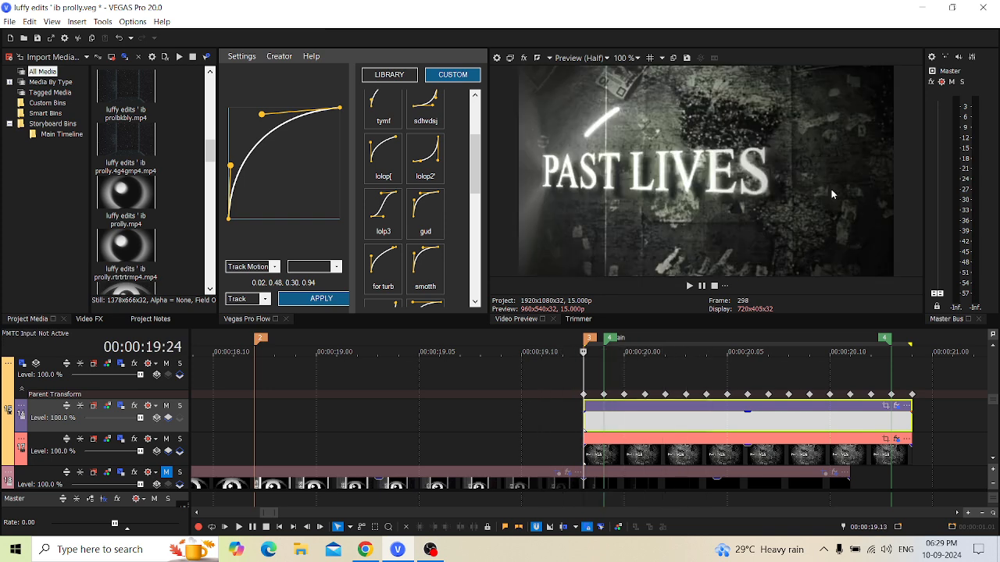
key("space")
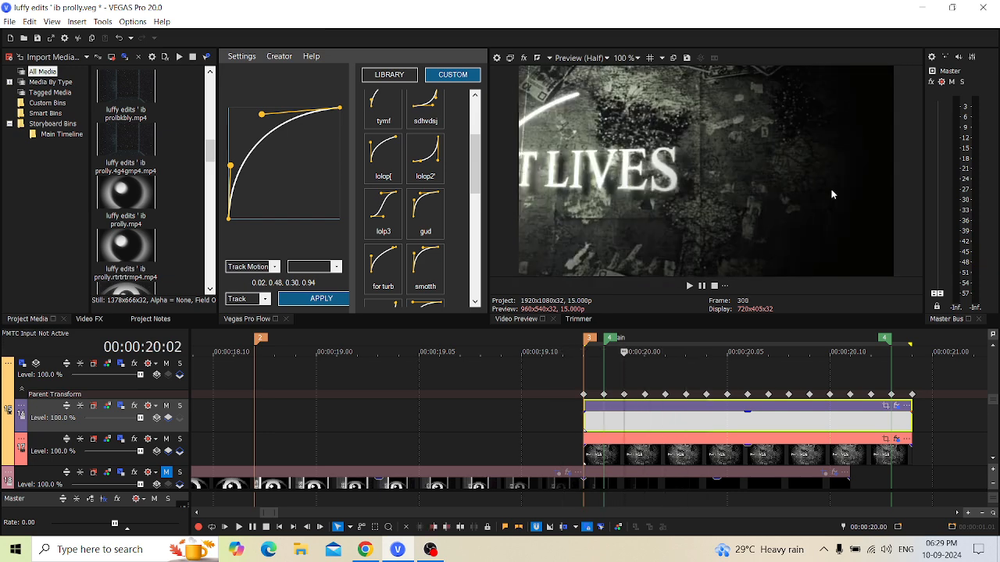
key("space")
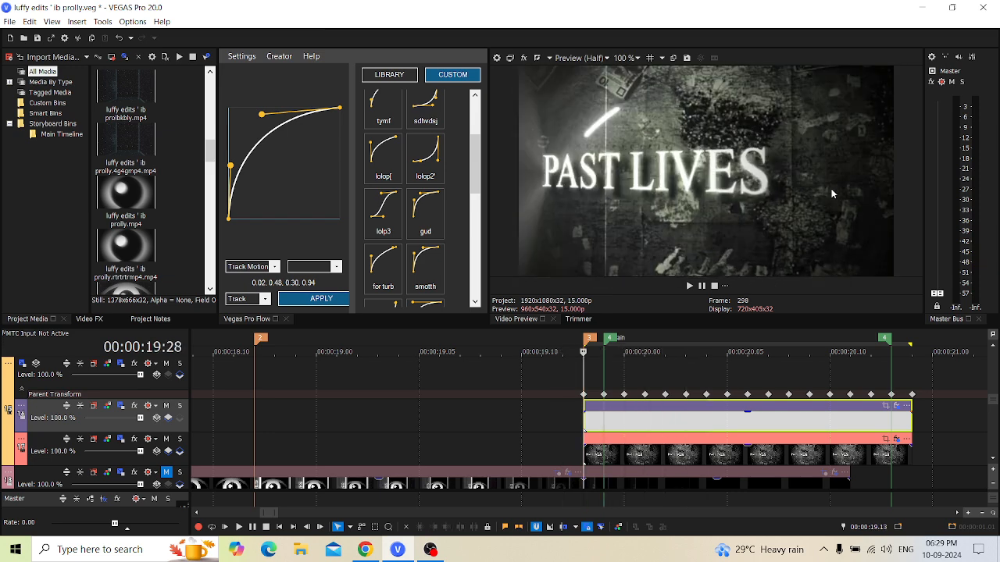
Glance at the uni.Line settings of the track 16 clip, close them and replay the scene from 00:00:19.13.
left_click(895, 406)
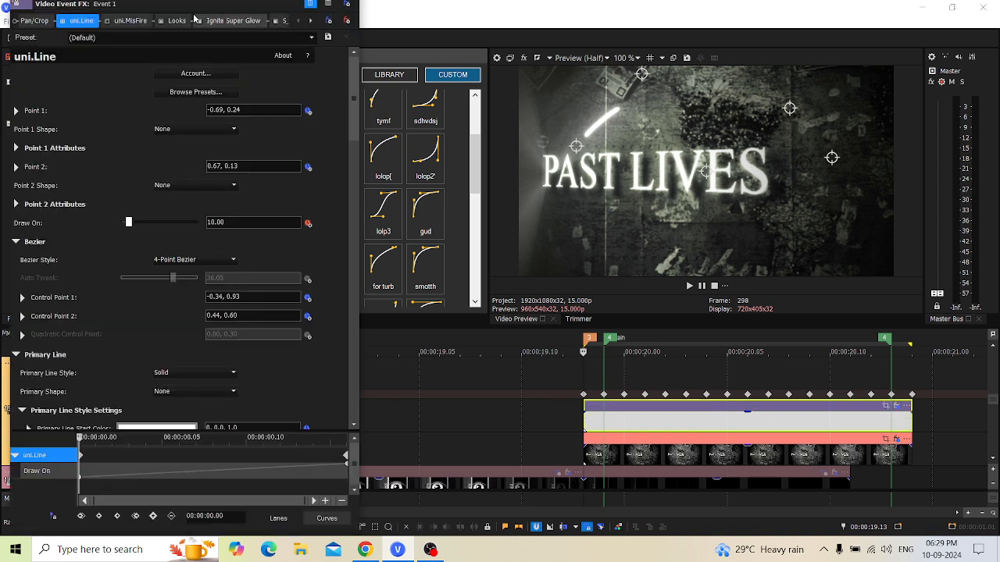
left_click(346, 3)
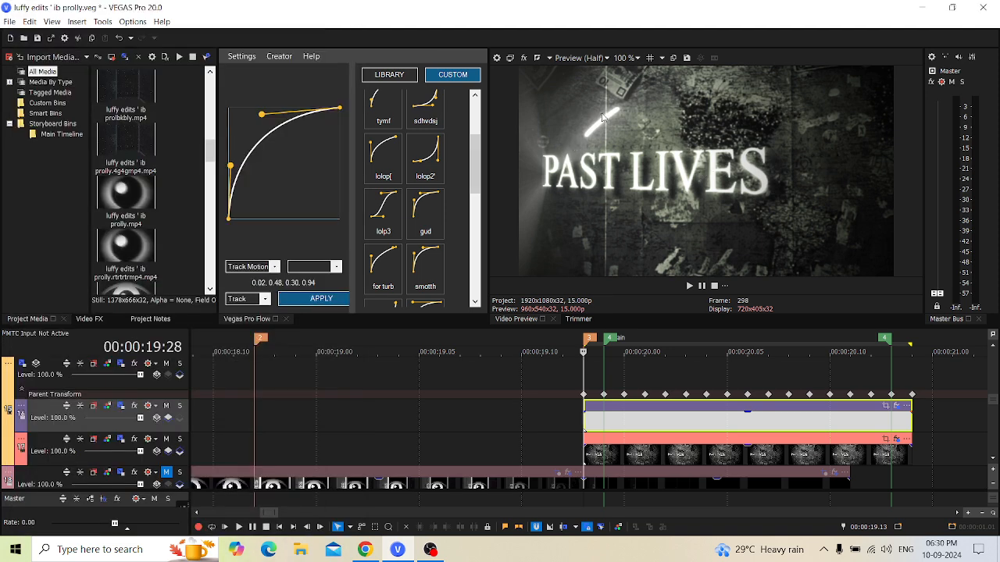
key("space")
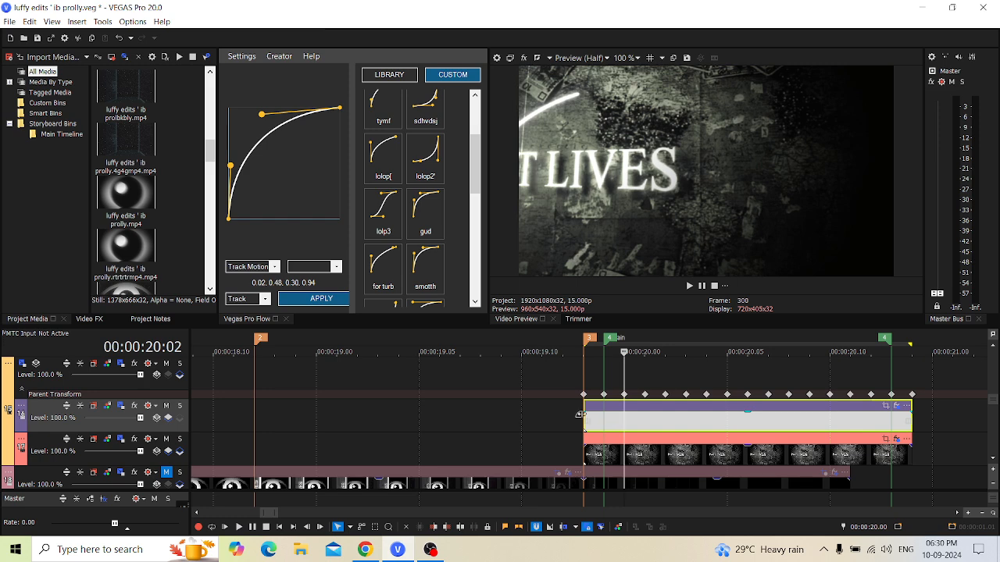
key("space")
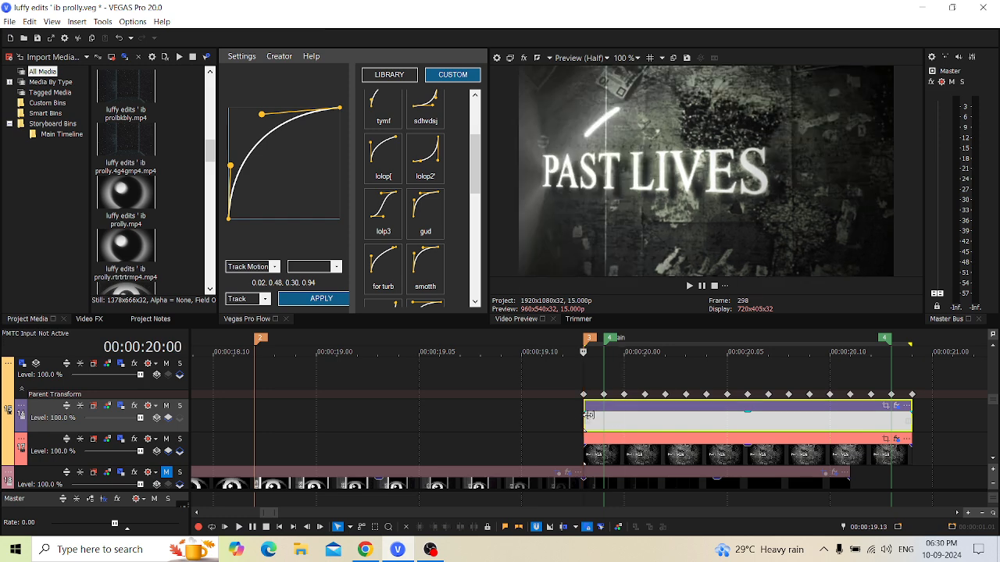
Reopen the event effects of the track 16 clip and bring the end of the effect chain up to S_Vignette into view.
left_click(896, 406)
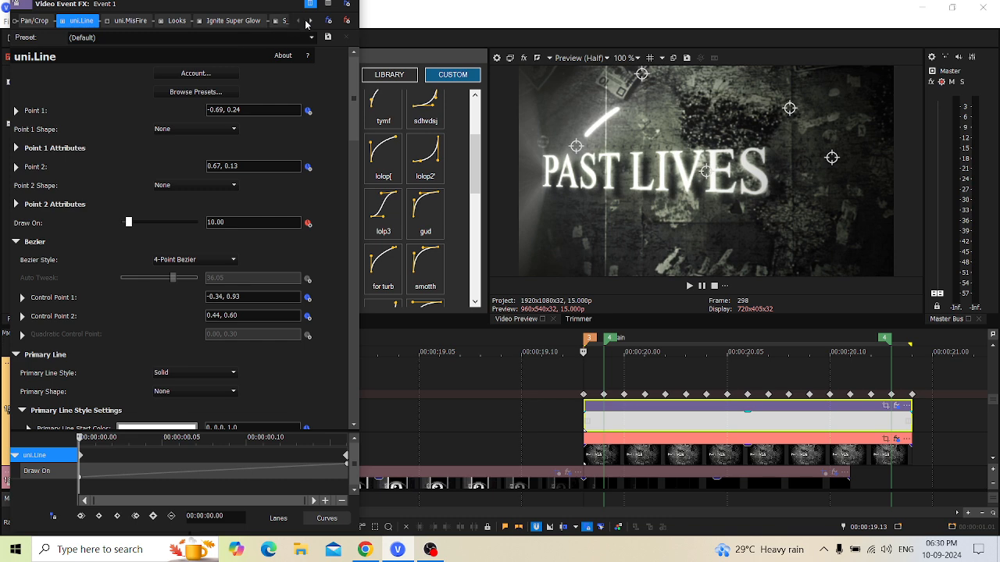
left_click(310, 21)
left_click(313, 22)
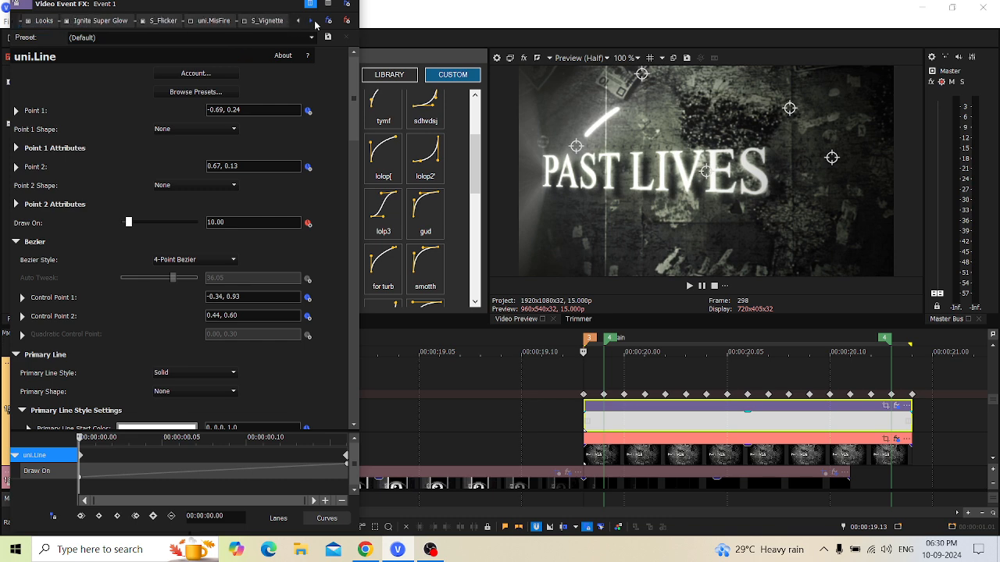
Look over the S_Vignette settings of the track 16 clip, then close and reopen its event effects.
left_click(312, 22)
left_click(228, 20)
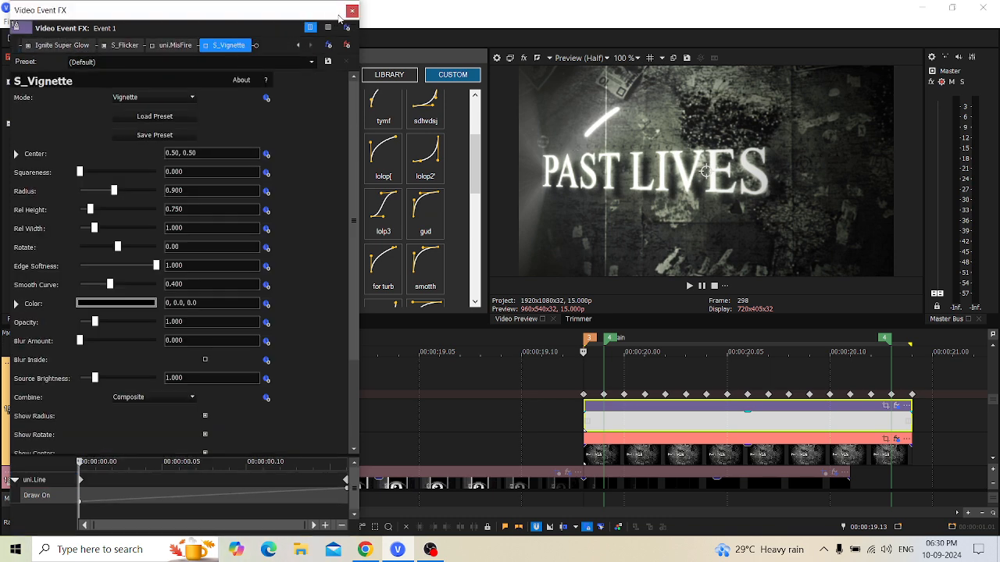
left_click(347, 4)
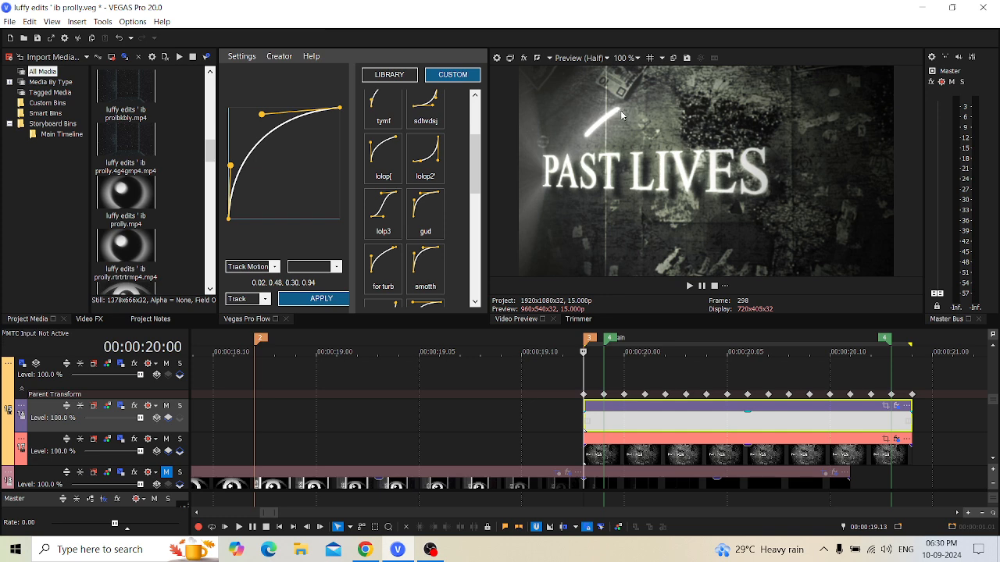
left_click(898, 406)
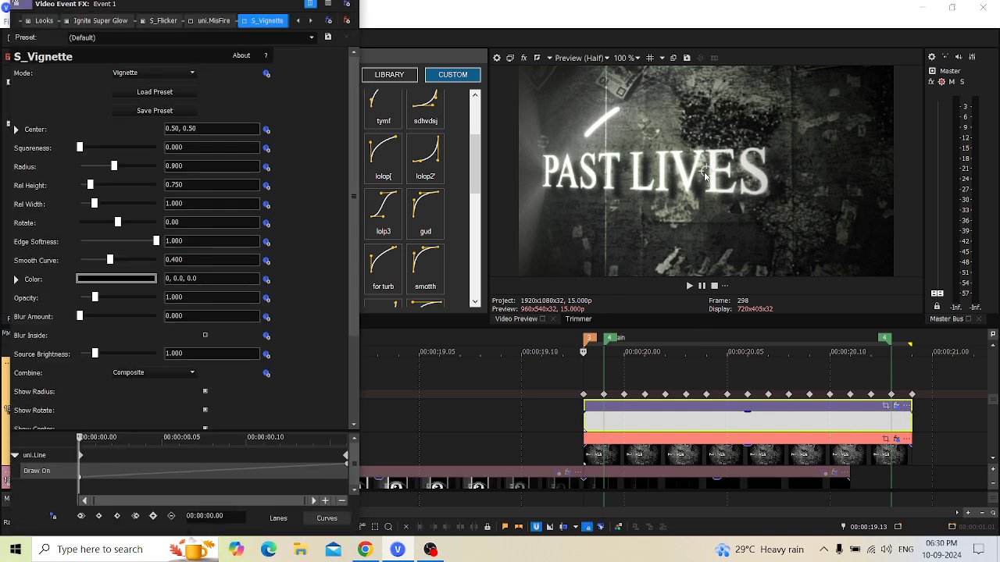
Move the S_Vignette center to 0.27, 0.80 and step forward to the frame at 00:00:20.04.
left_click_drag(706, 171, 640, 115)
key("Right")
key("Right")
key("Right")
key("Right")
key("Right")
key("Right")
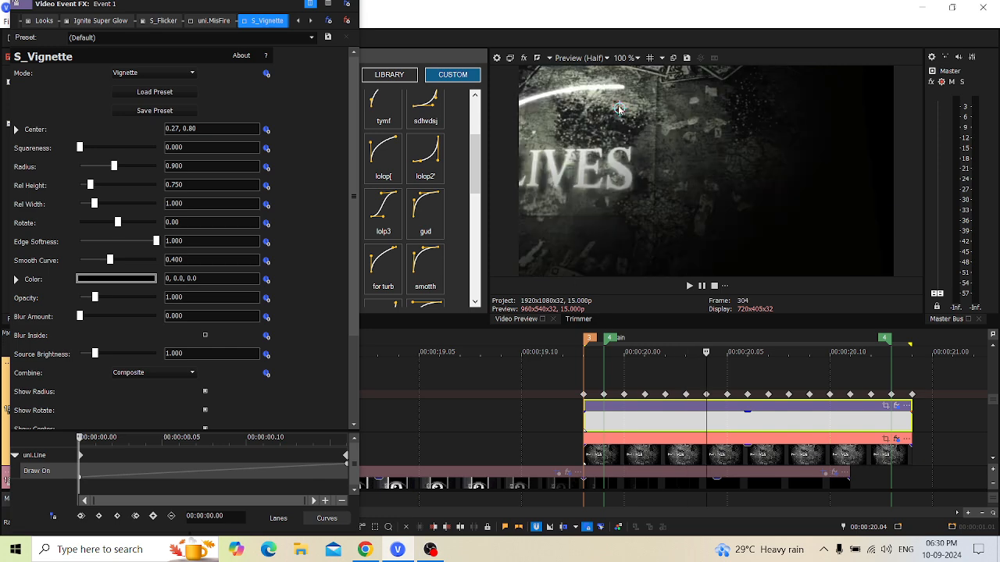
Move the S_Vignette center to 0.67, 0.47 and step forward through the following frames of the scene.
left_click_drag(620, 107, 770, 178)
key("Right")
key("Right")
key("Right")
key("Right")
key("Right")
key("Right")
key("Right")
key("Right")
key("Right")
key("Right")
Step back and forth through the scene's early frames to check the vignette, and close the event effects.
key("Left")
key("Left")
key("Left")
key("Left")
key("Left")
key("Left")
key("Left")
key("Left")
key("Left")
key("Left")
key("Left")
key("Left")
key("Left")
key("Left")
key("Left")
key("Left")
key("Left")
key("Left")
key("Left")
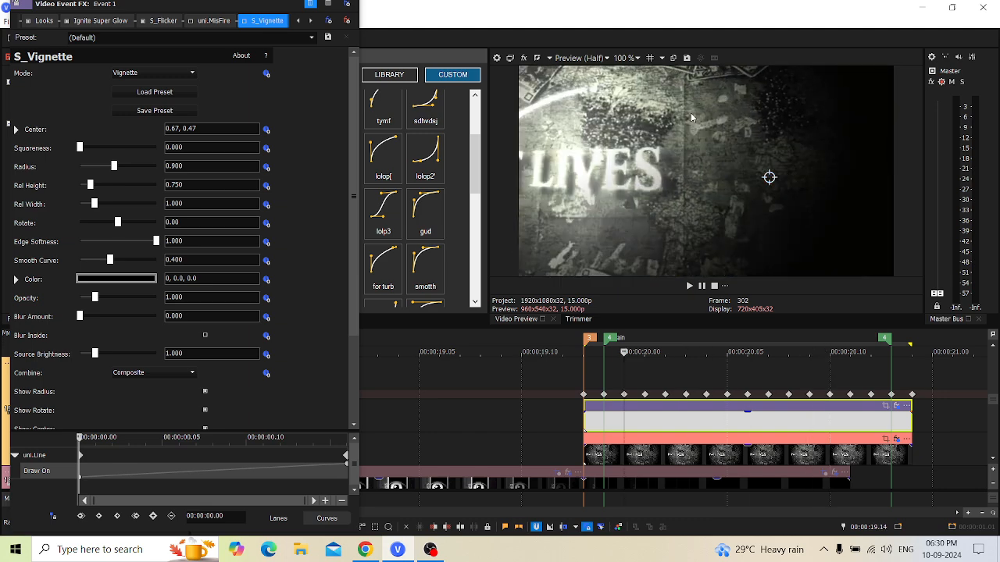
key("Right")
key("Right")
key("Right")
key("Right")
key("Right")
key("Right")
key("Left")
left_click(347, 4)
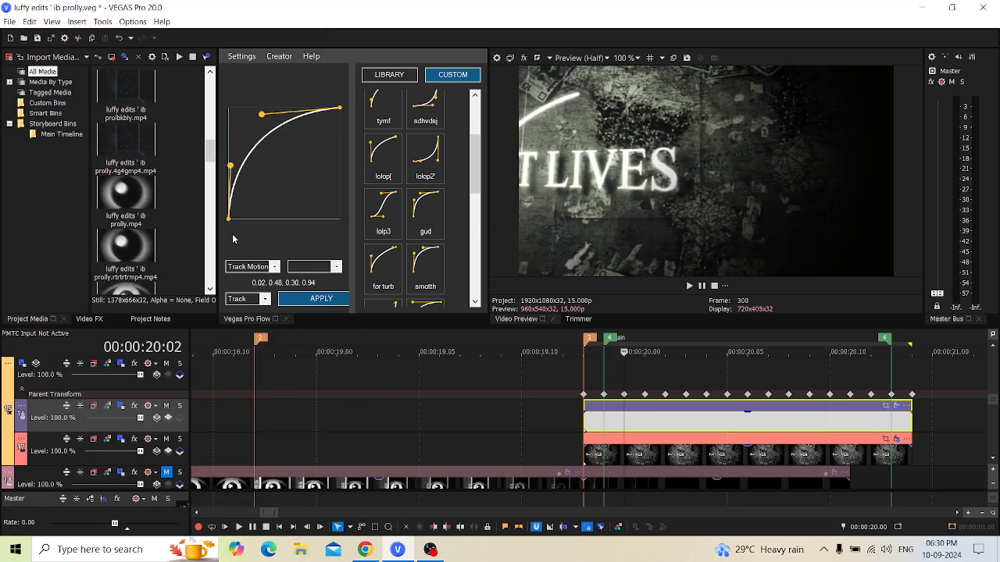
Widen the project media pane and open the first Looks effect, aha tamatar, of the clip on track 17.
left_click_drag(218, 266, 504, 190)
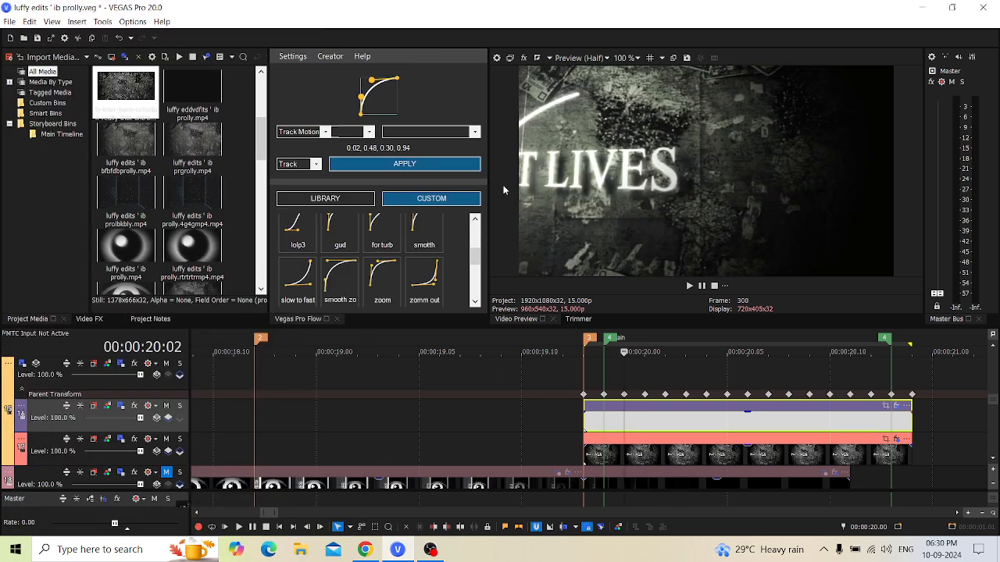
left_click(664, 453)
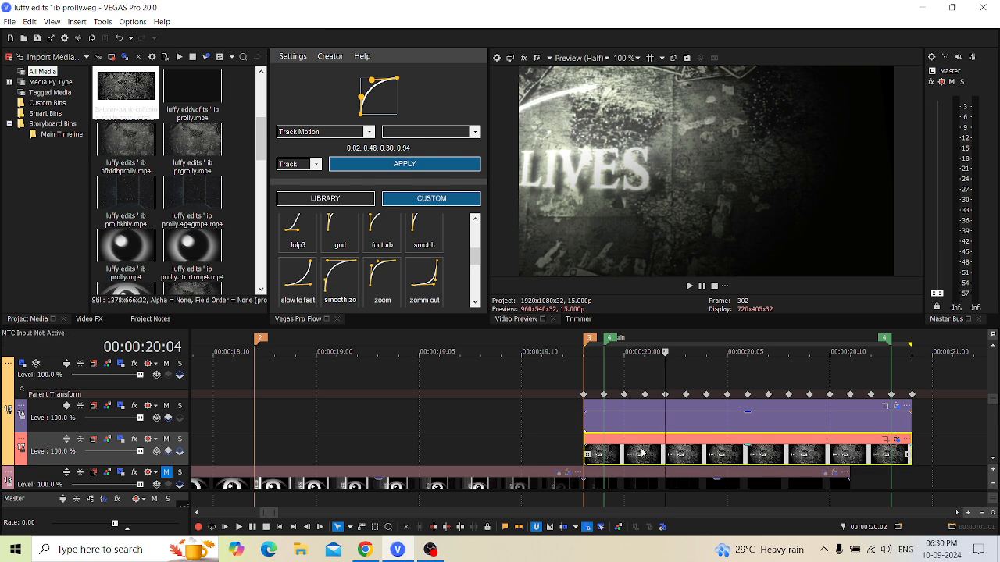
left_click(897, 439)
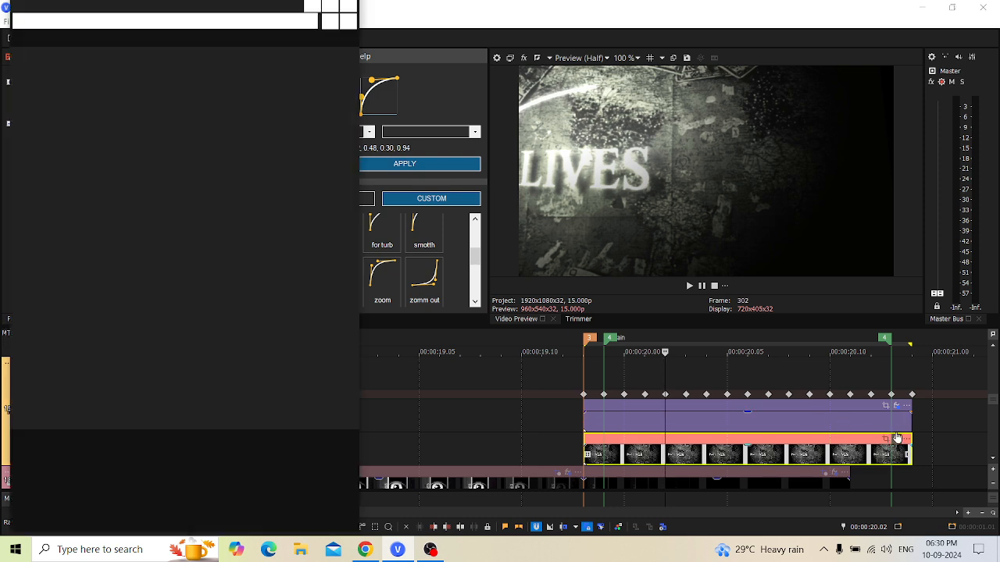
left_click(79, 20)
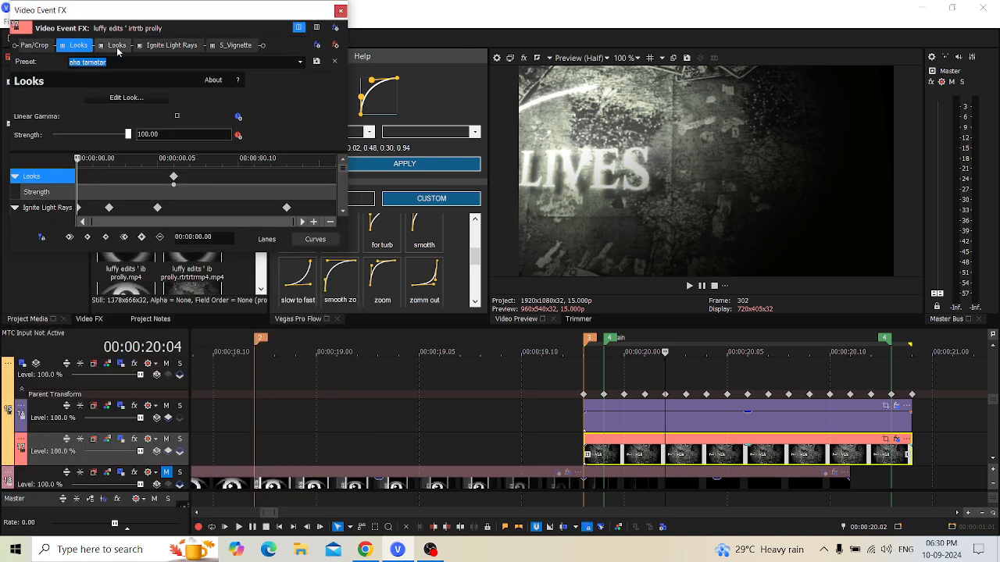
left_click(116, 45)
left_click(78, 45)
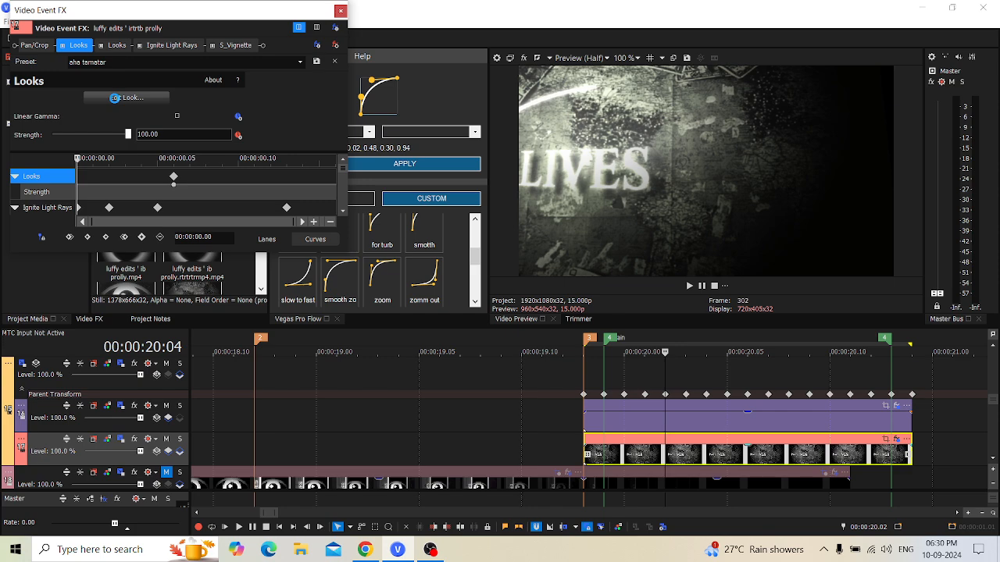
Examine the Colorista and Mojo II settings of the first Looks effect in the look editor and exit it.
left_click(114, 98)
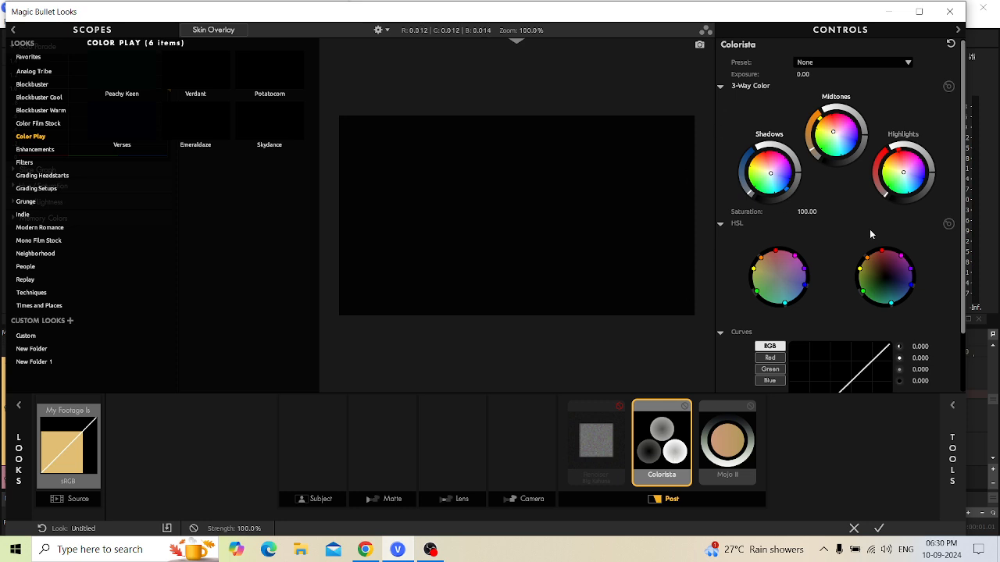
left_click(726, 445)
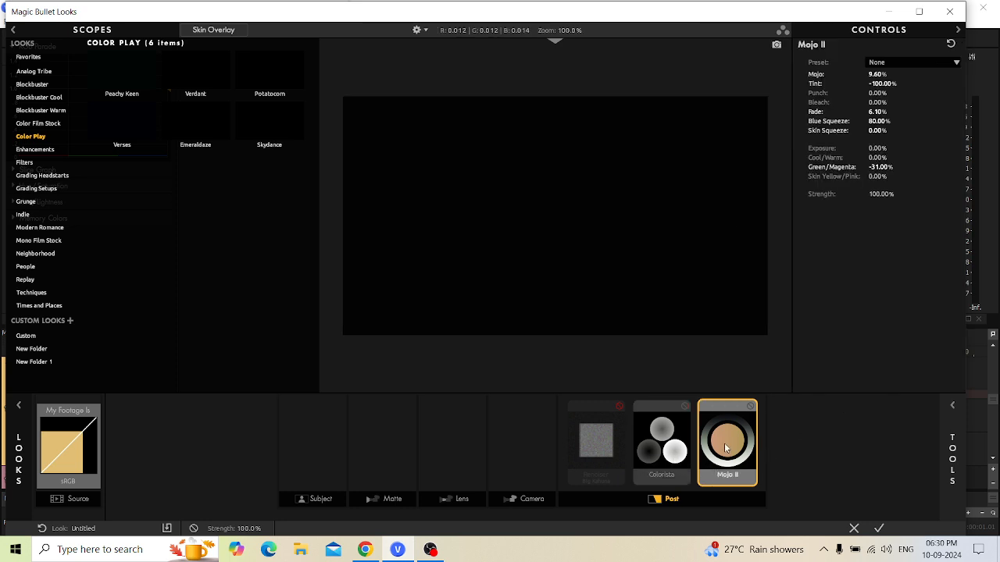
left_click(676, 470)
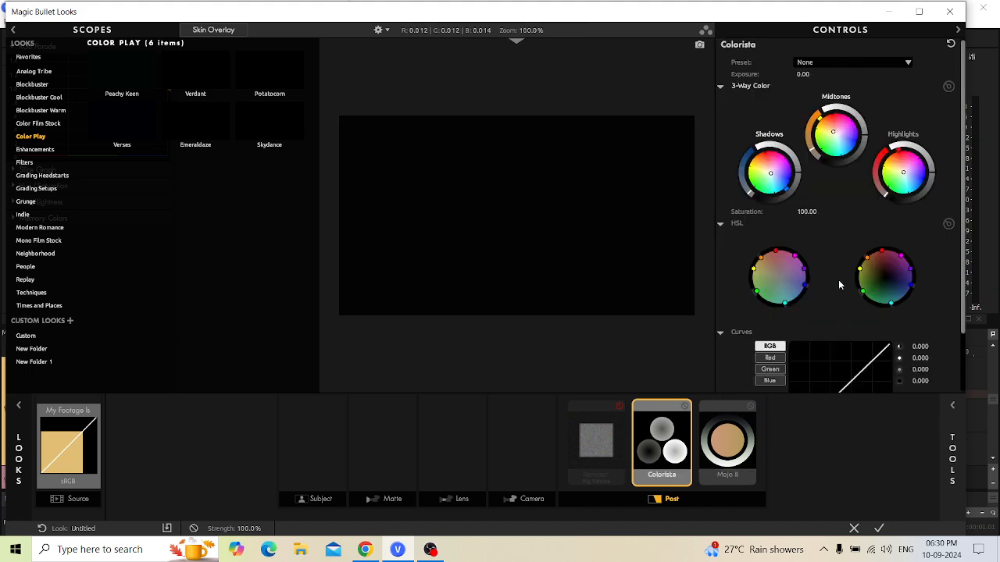
left_click(878, 528)
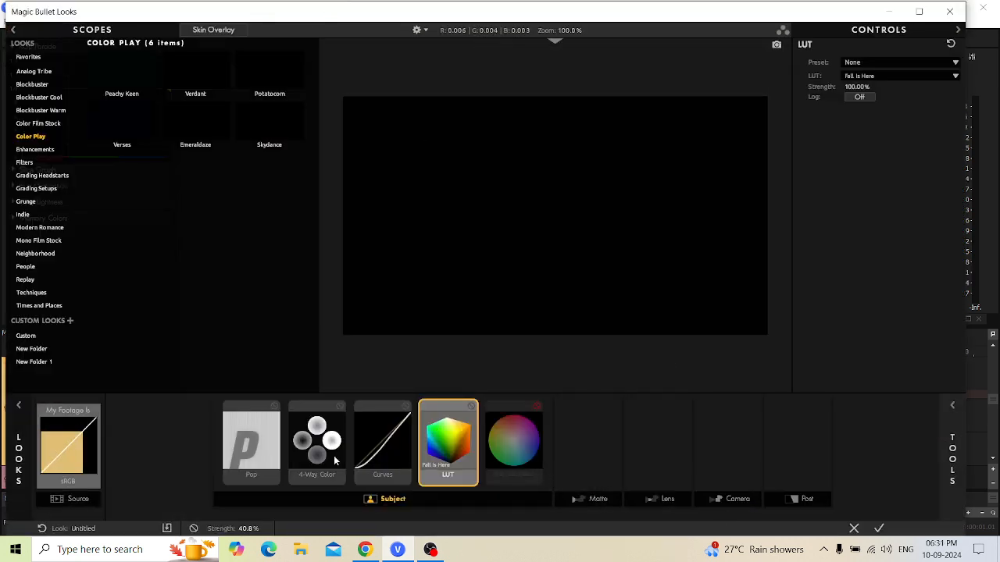
Examine the Pop, 4-Way Color, Curves and LUT settings of the second Looks effect and exit the look editor.
left_click(305, 439)
left_click(262, 453)
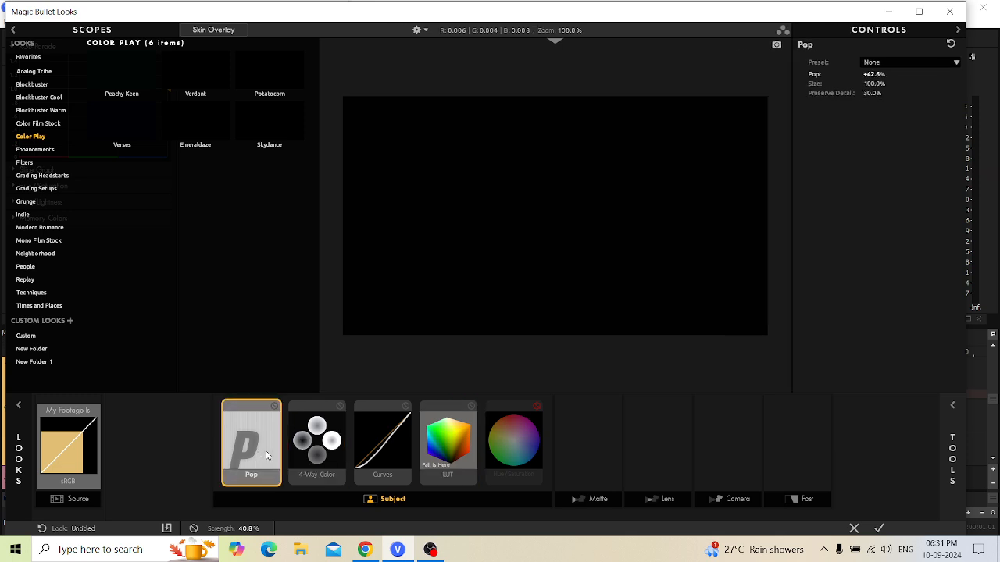
left_click(328, 443)
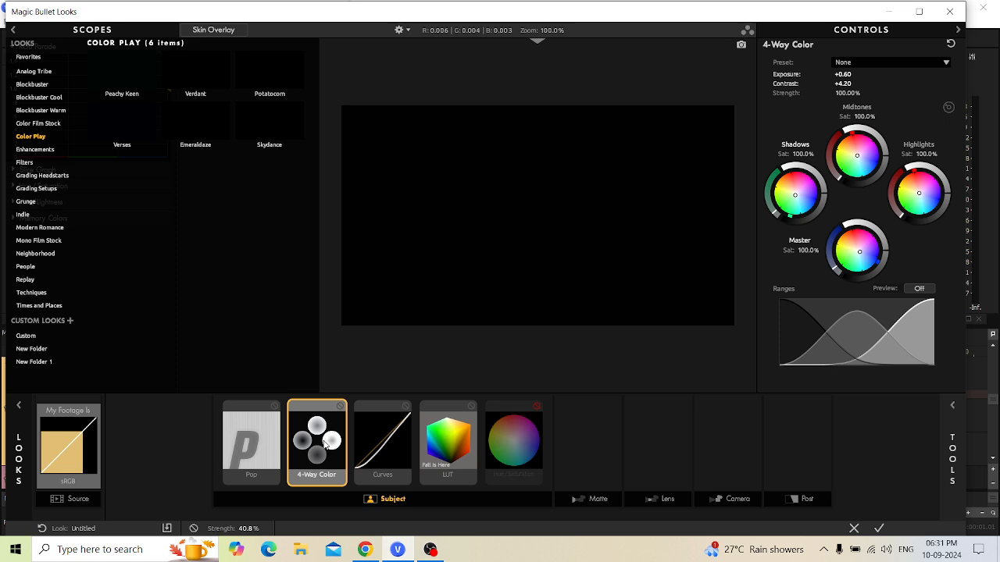
left_click(273, 450)
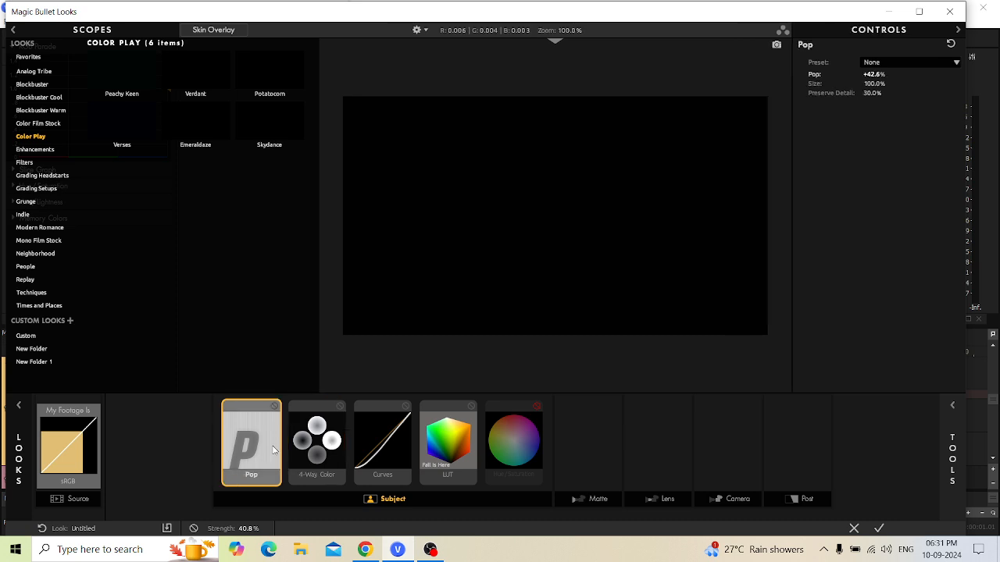
left_click(331, 434)
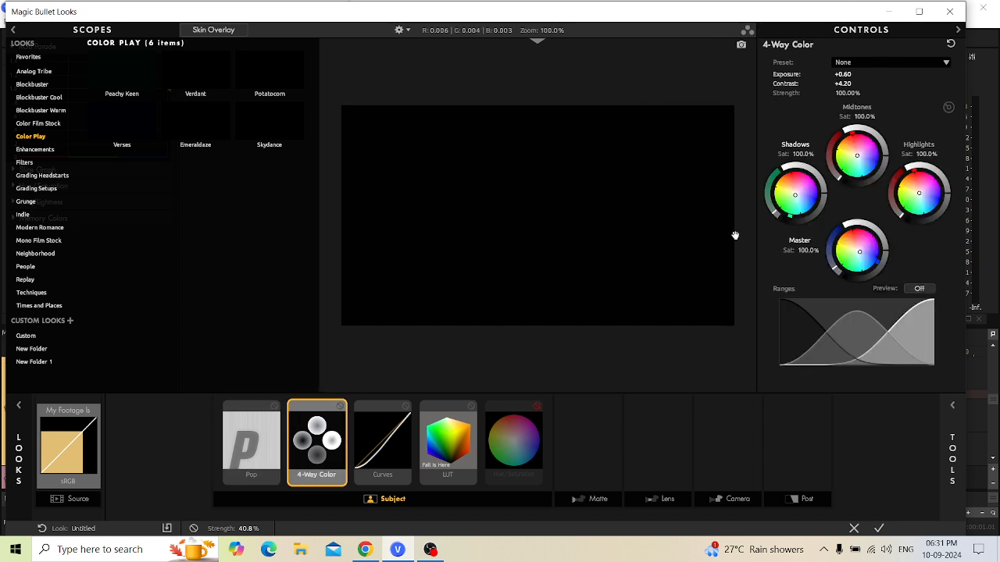
left_click(400, 426)
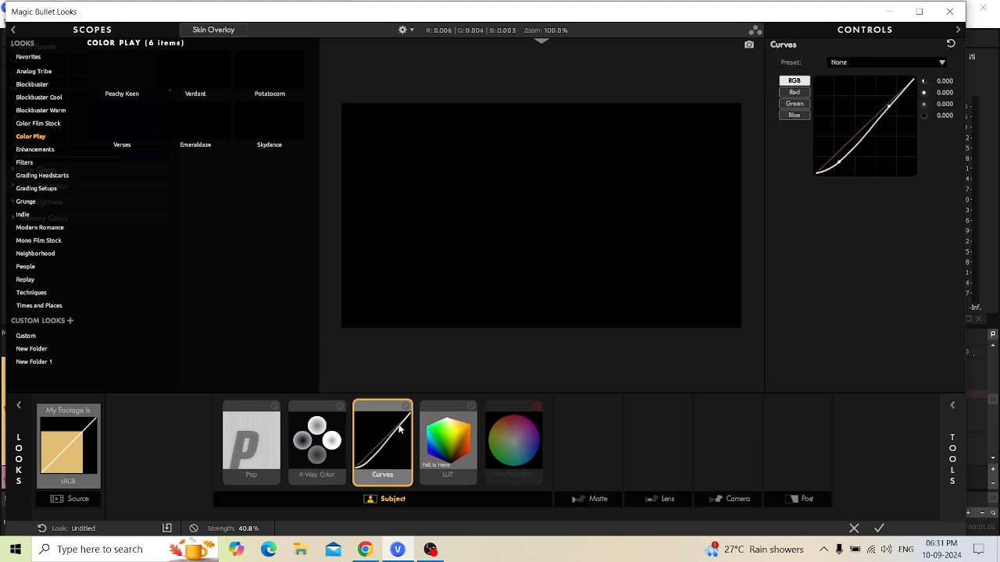
left_click(461, 441)
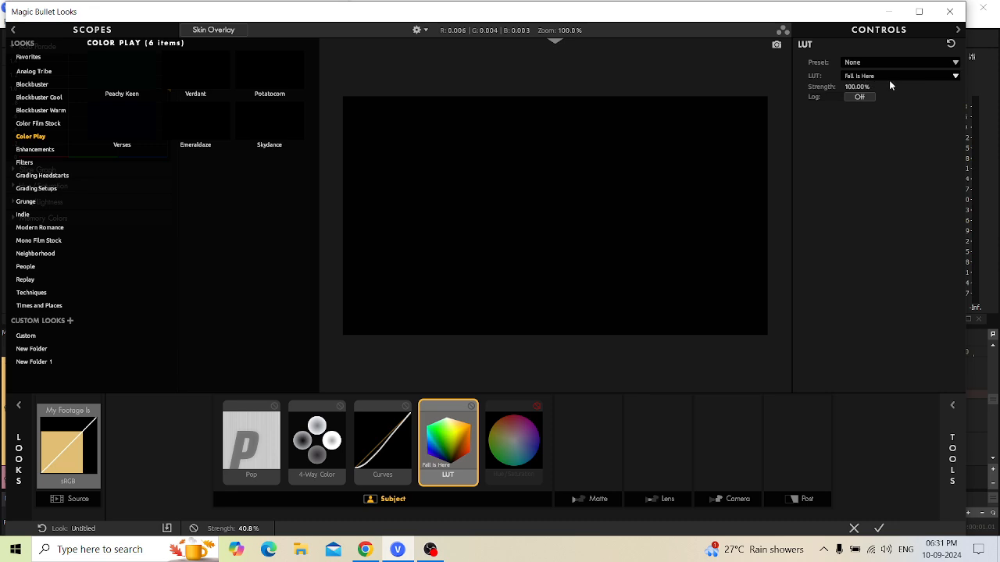
left_click(878, 529)
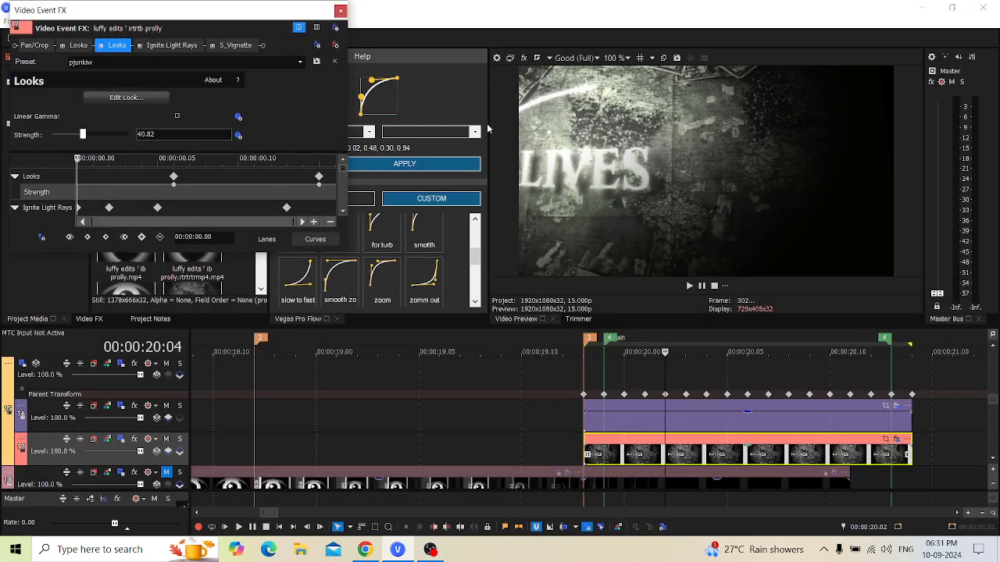
Close the event effects of the track 17 clip and step through the first frames of the PAST LIVES scene.
left_click(340, 11)
left_click(9, 21)
left_click(23, 98)
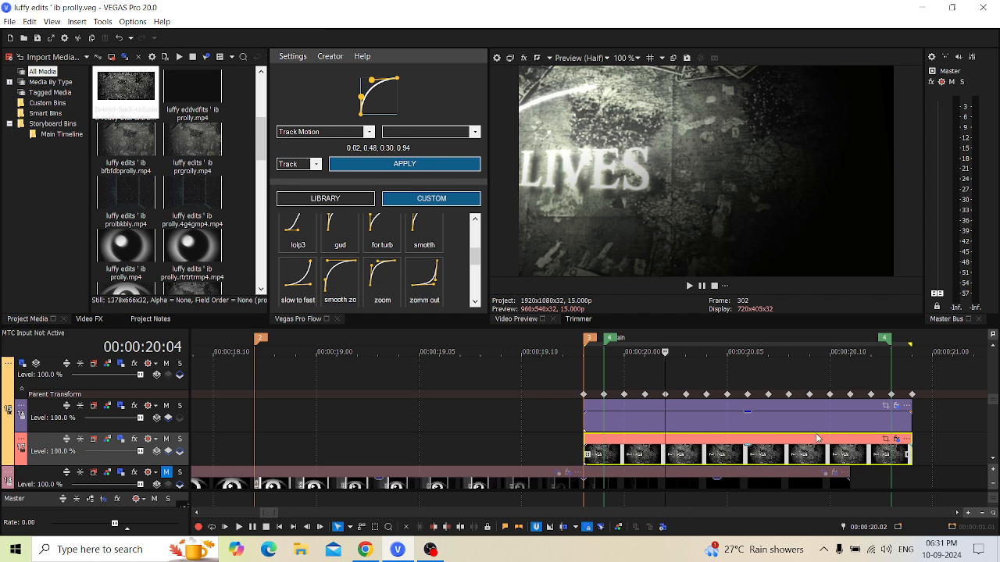
left_click(595, 458)
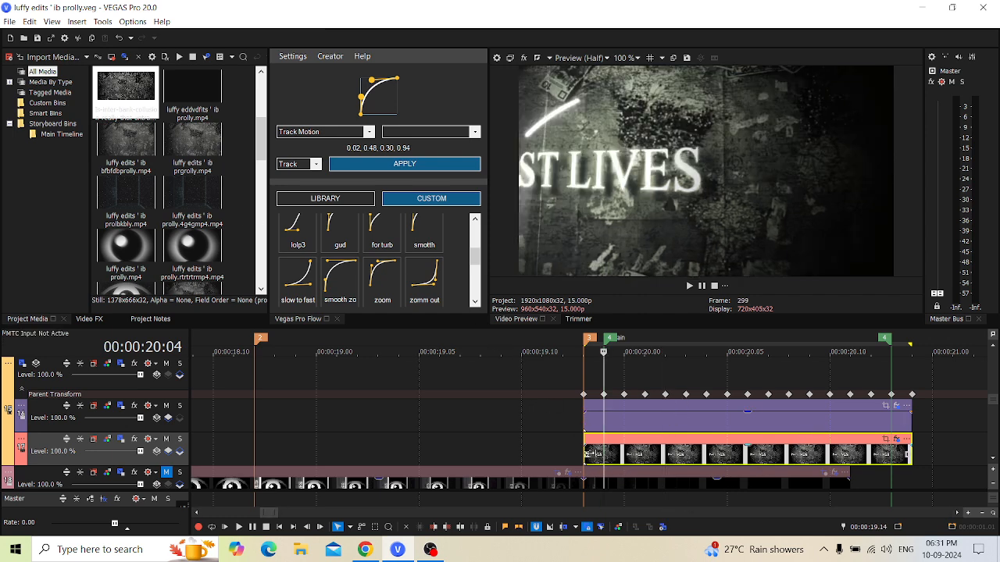
key("Right")
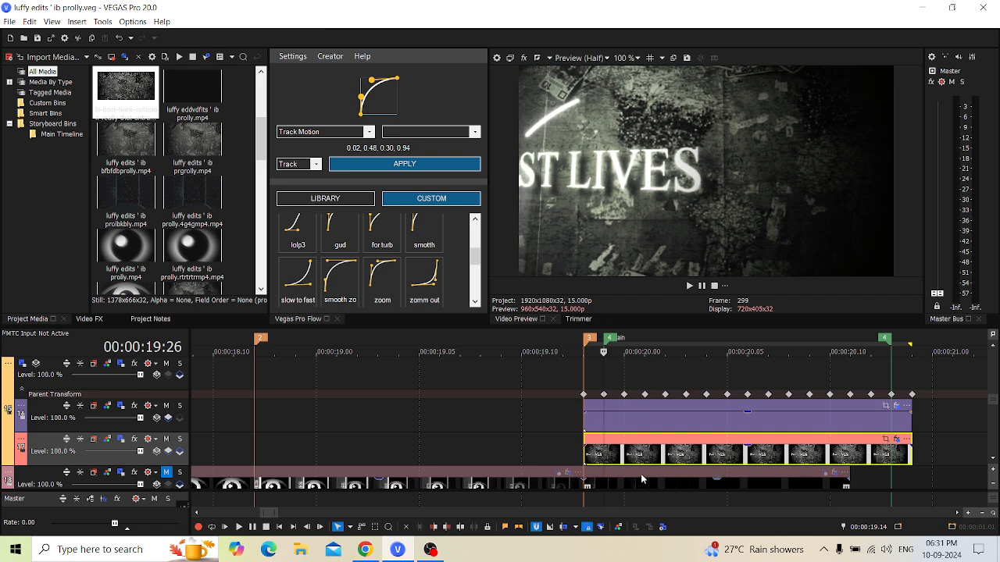
left_click(590, 462)
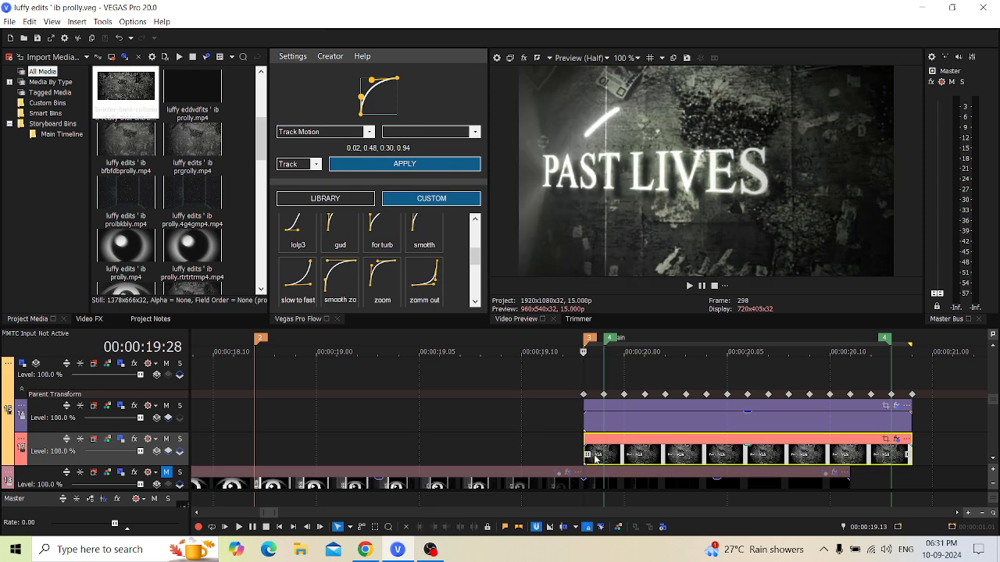
key("Right")
key("Right")
key("Right")
key("Right")
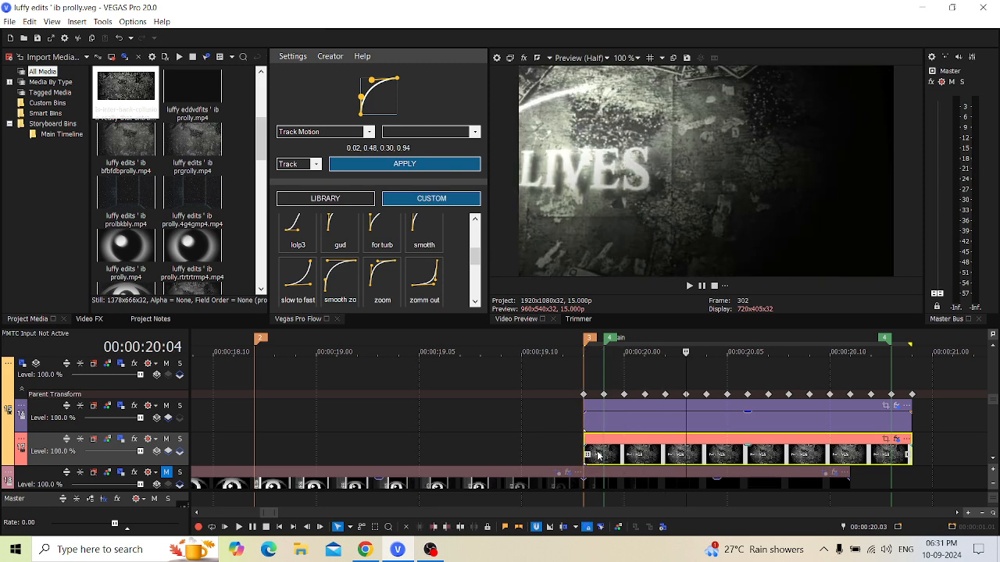
Play back the PAST LIVES scene twice to review the camera move with the vignette and looks applied.
key("space")
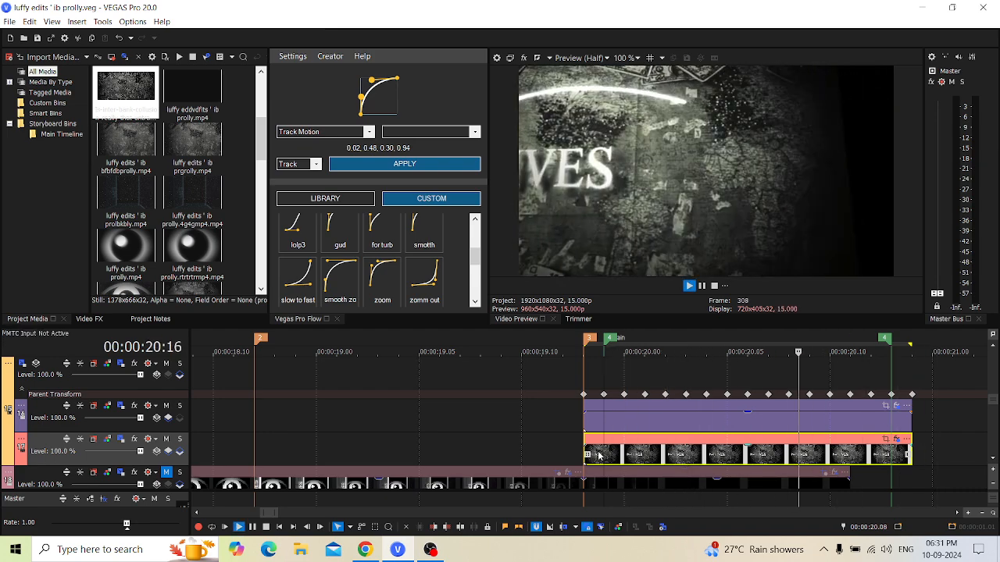
key("space")
key("space")
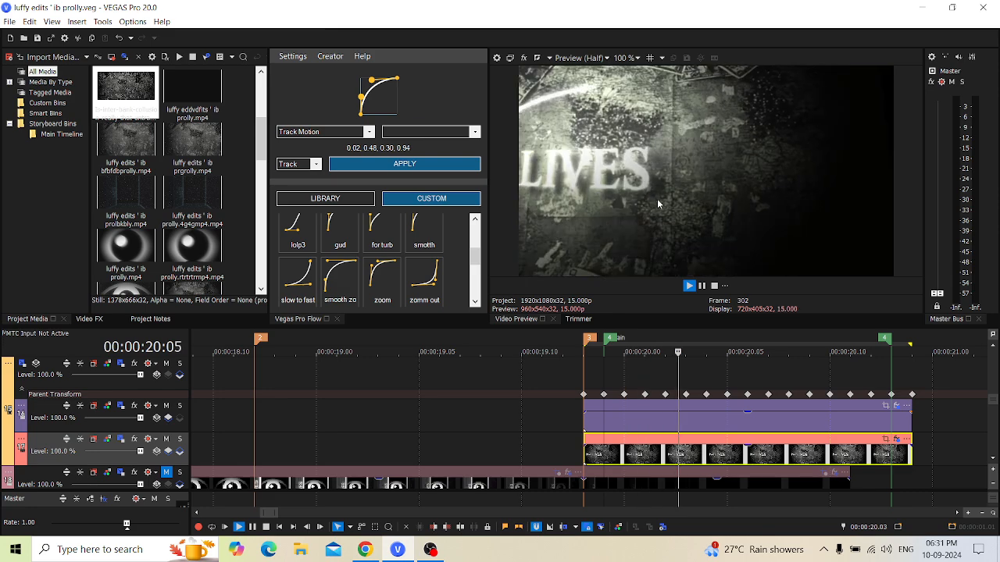
key("space")
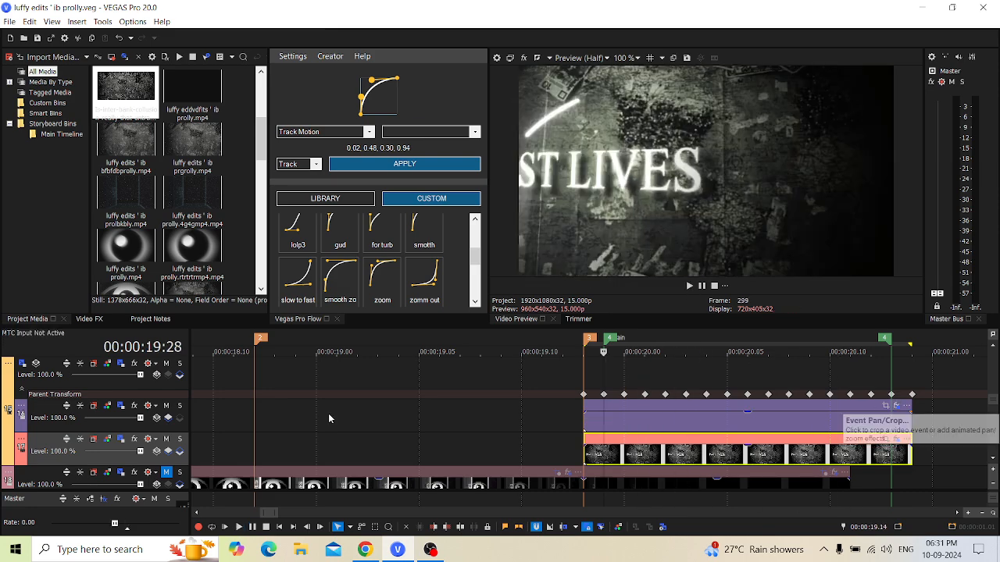
Reopen the parent track motion of track 15 and bring its position keyframes up to 00:00:20.14 into view.
left_click(123, 364)
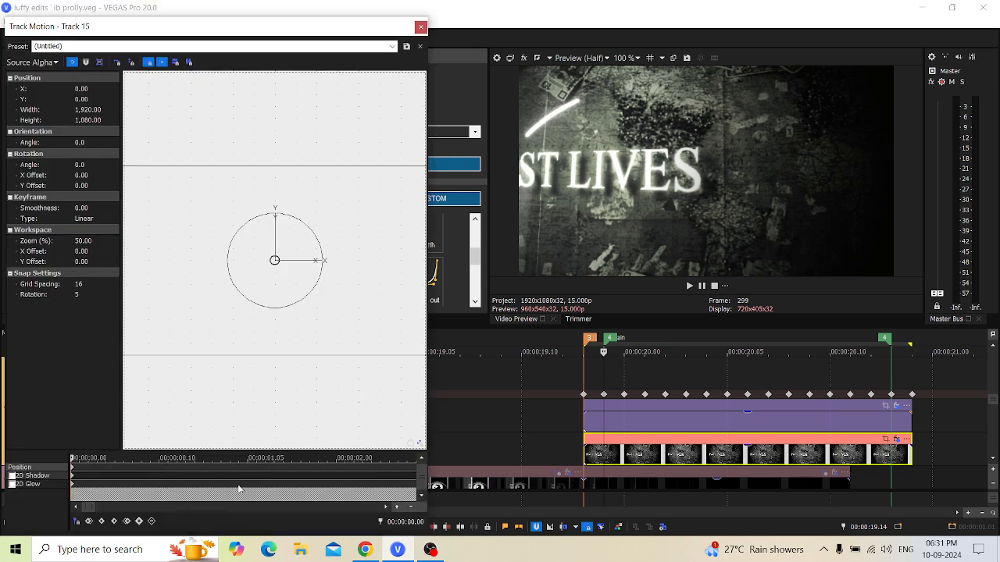
left_click(421, 26)
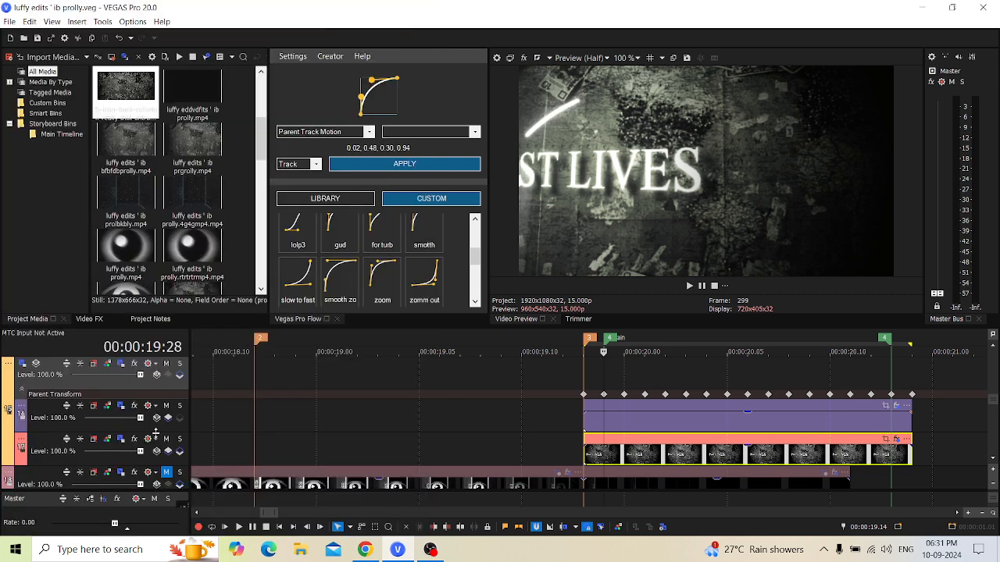
left_click(23, 364)
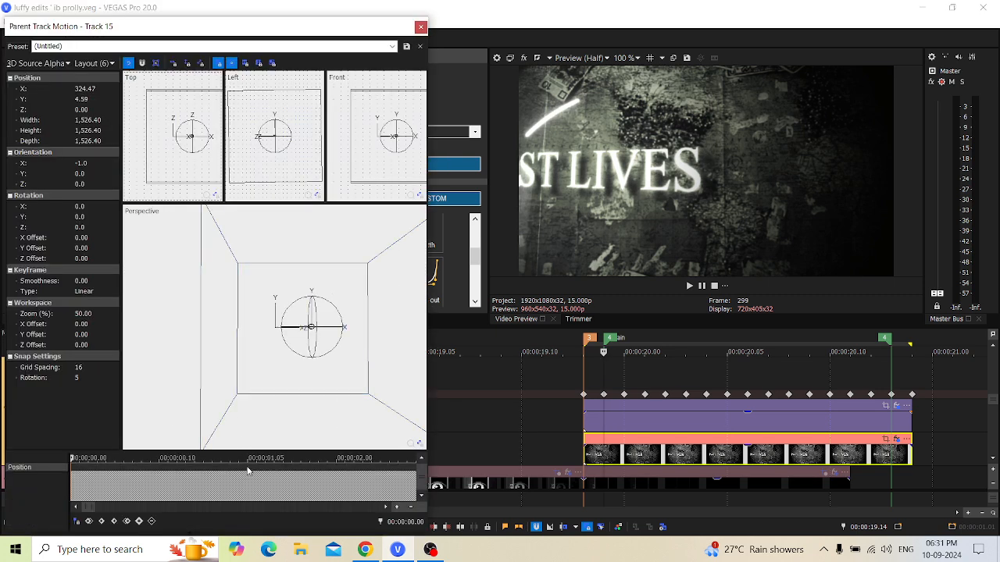
scroll(248, 473, "down", 3)
left_click(223, 469)
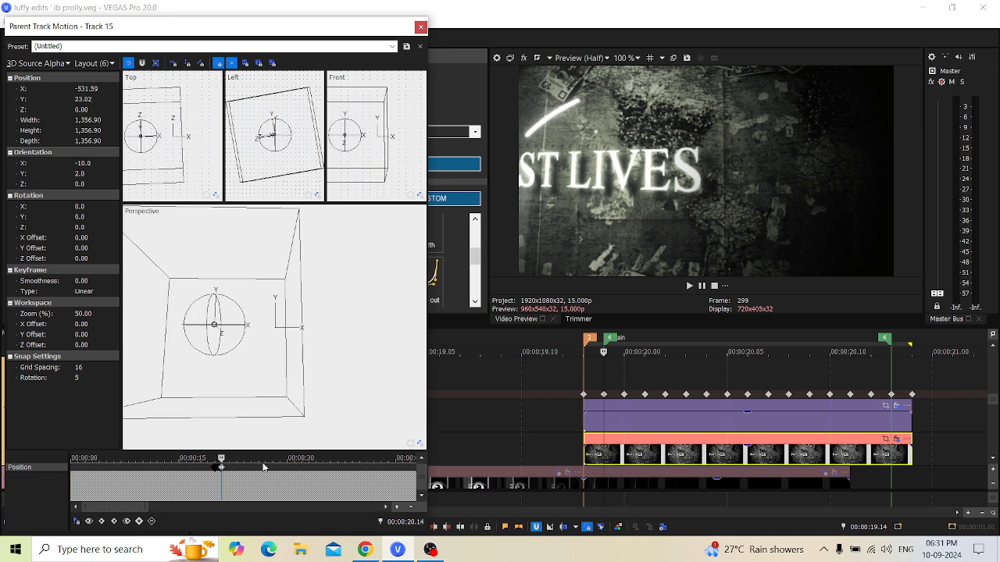
scroll(268, 467, "up", 8)
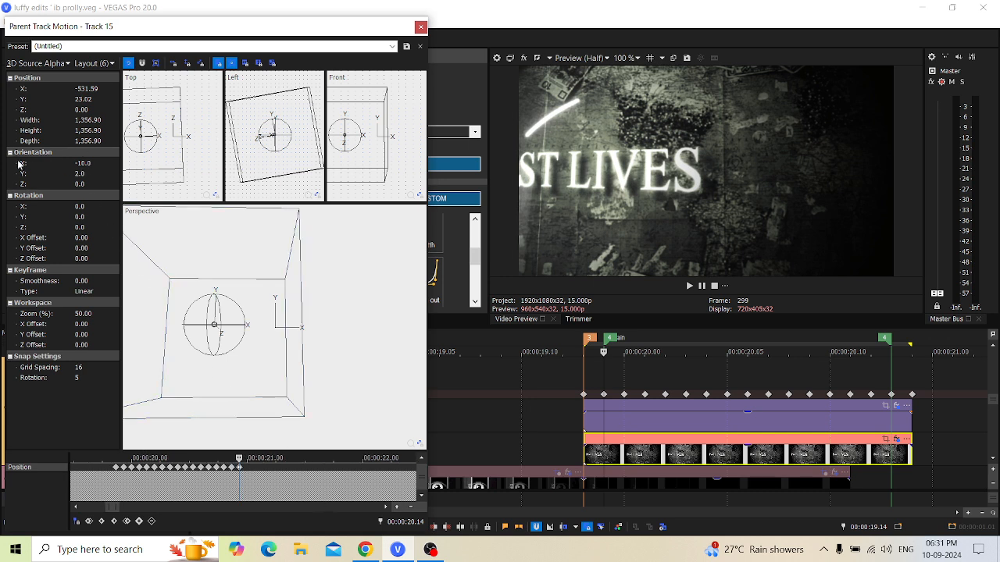
Compare the first and last position keyframes in track 15's parent track motion, close it, and check the curve's Event or Track target options.
scroll(273, 496, "down", 2)
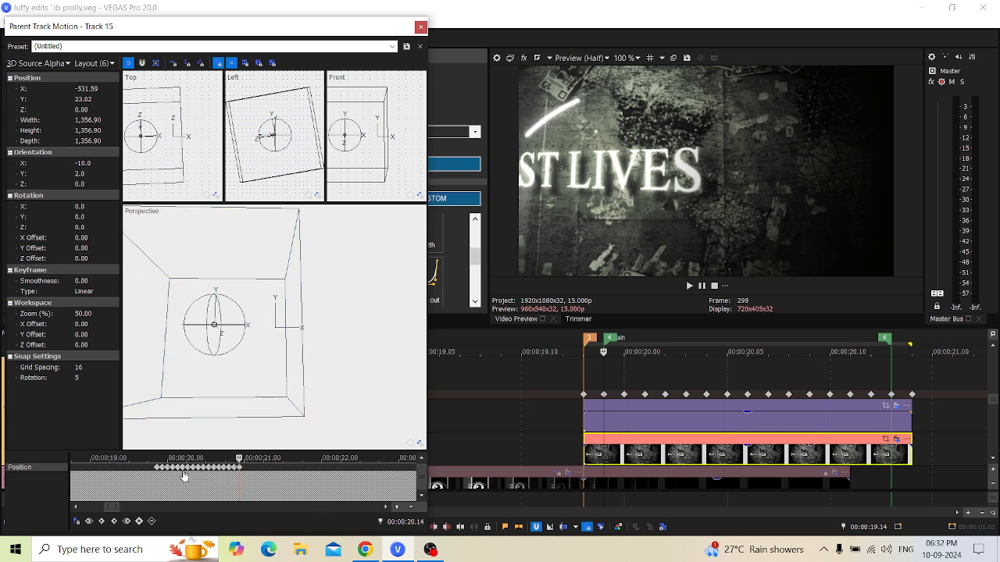
left_click(156, 468)
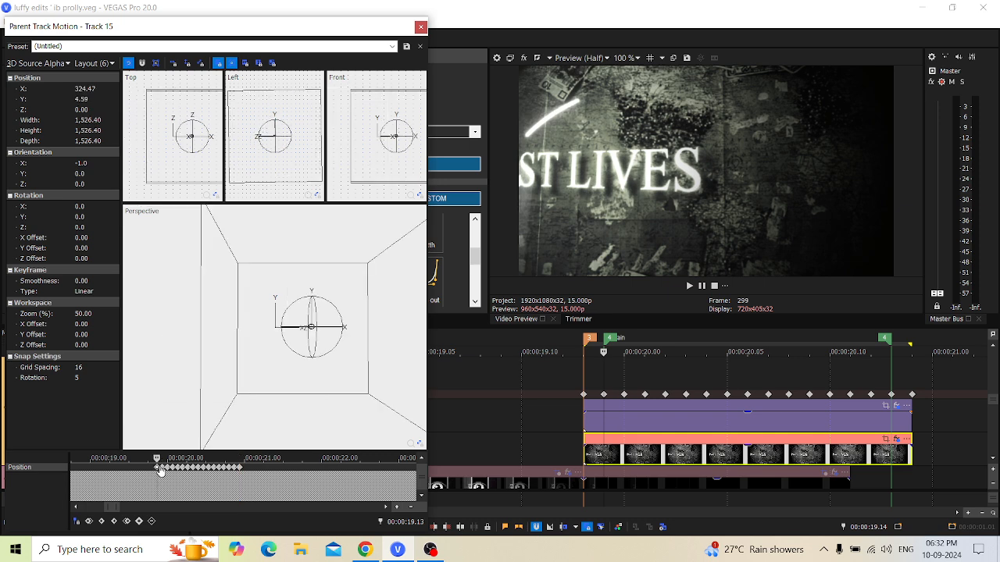
left_click(240, 468)
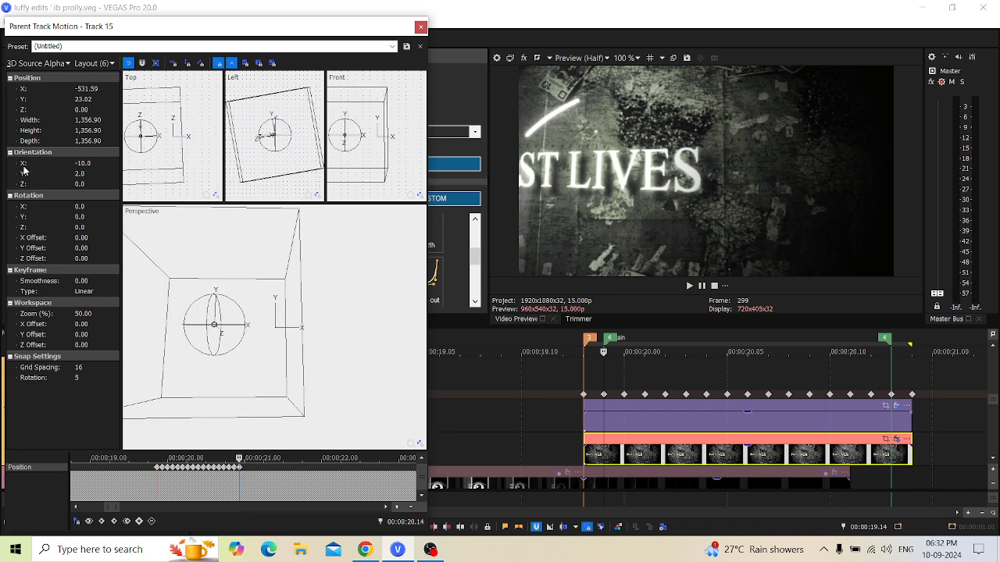
left_click(421, 27)
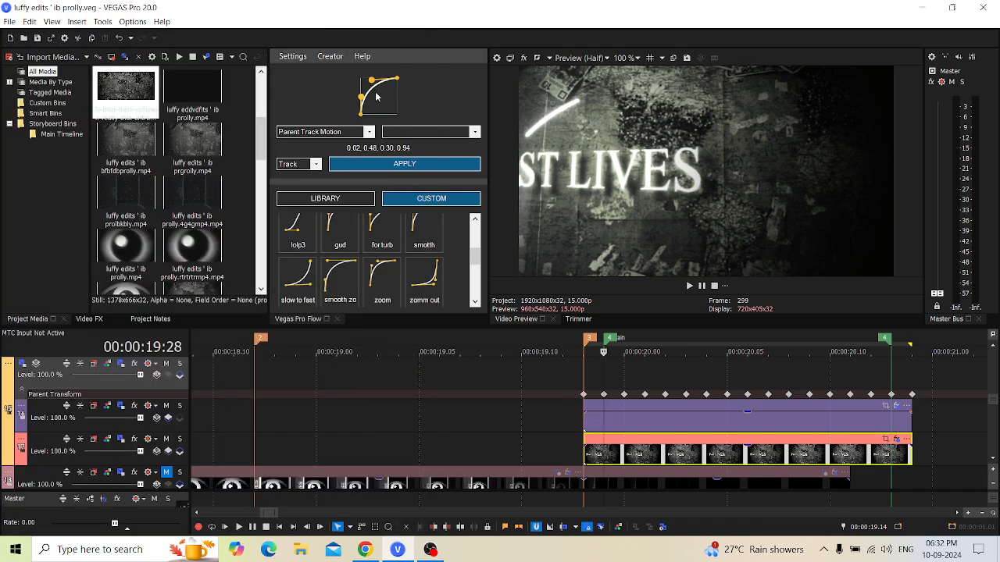
left_click(305, 165)
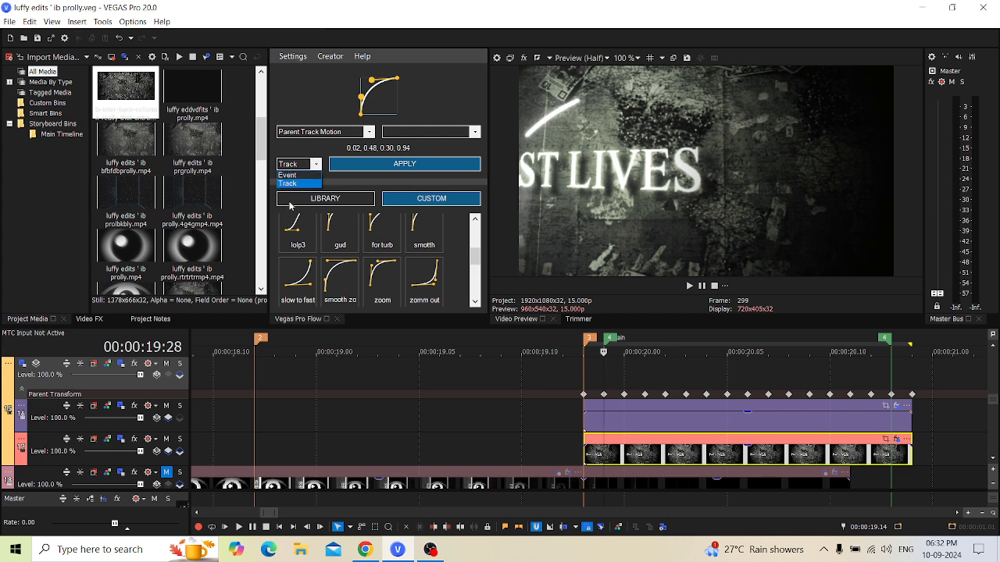
left_click(308, 167)
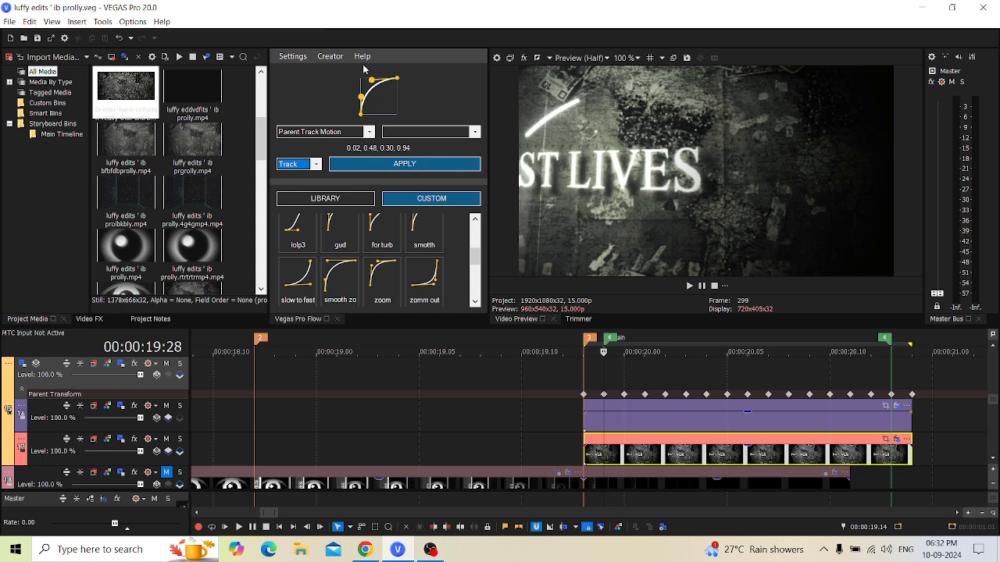
Play back the sequence from marker 1 to review the eye zoom transition into the PAST LIVES scene.
scroll(671, 443, "down", 6)
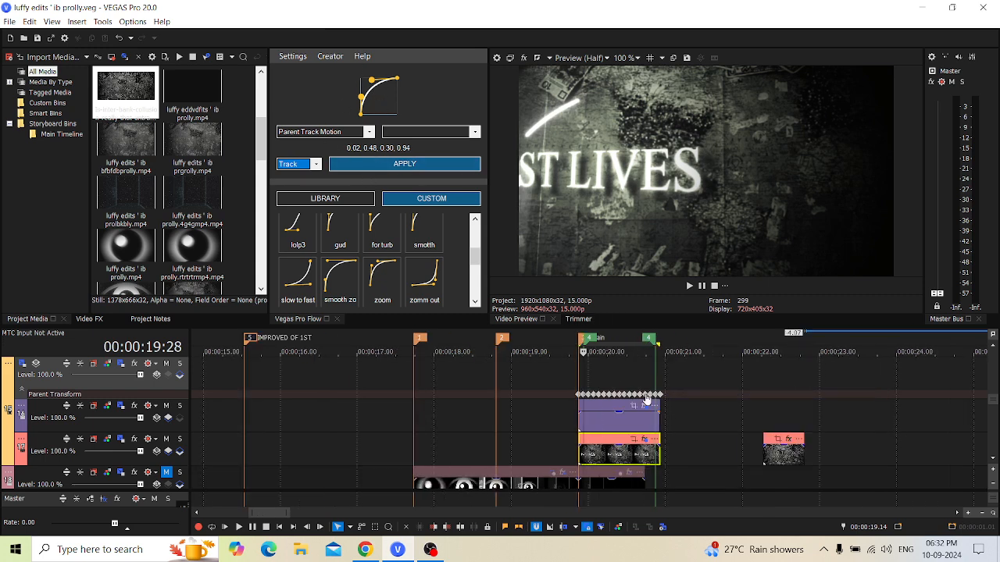
left_click(412, 389)
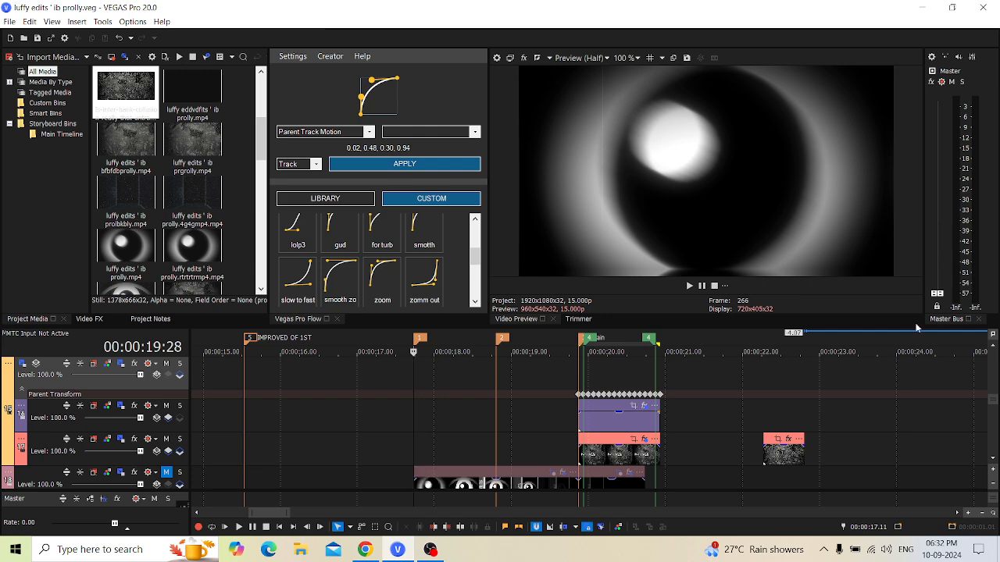
key("space")
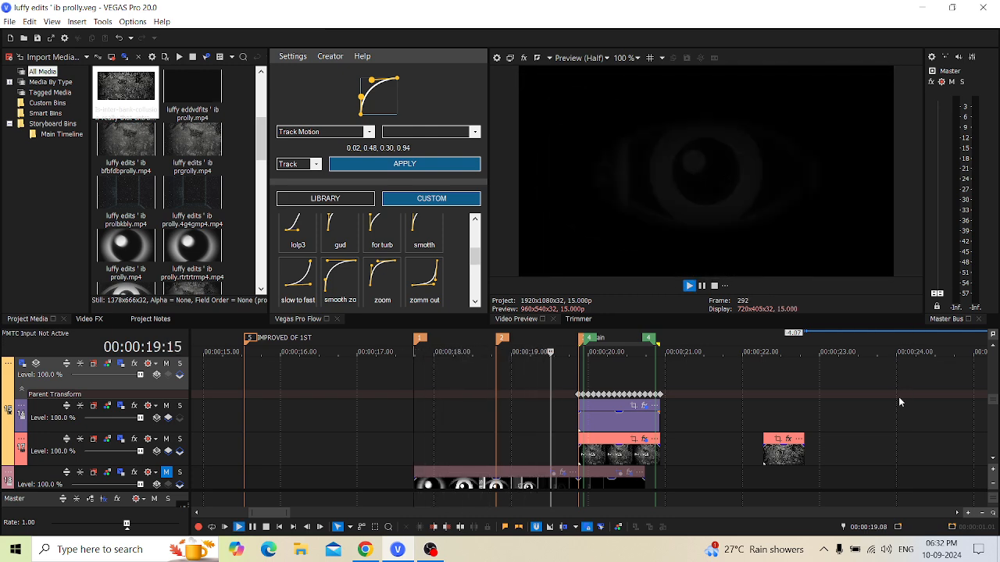
key("space")
key("space")
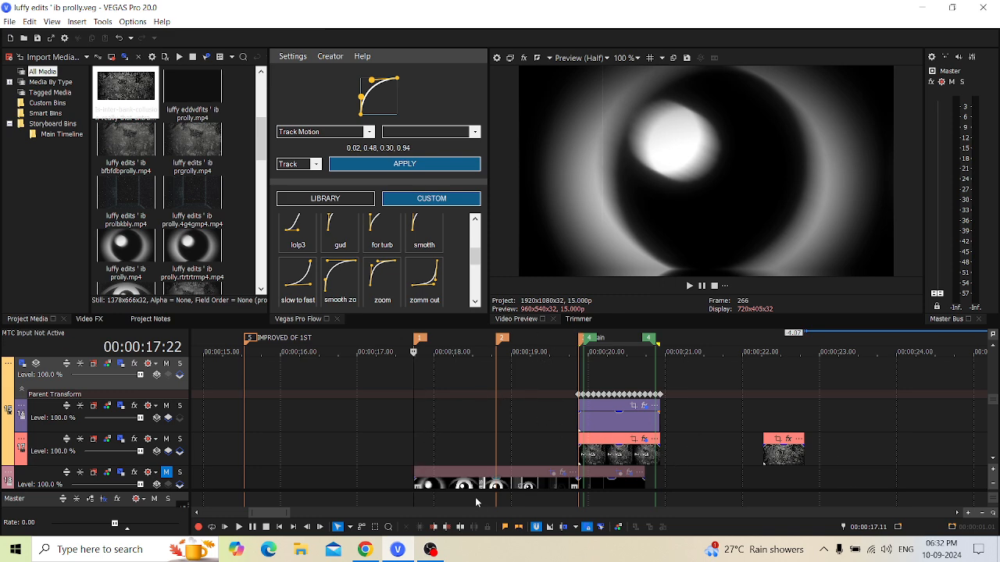
left_click(430, 550)
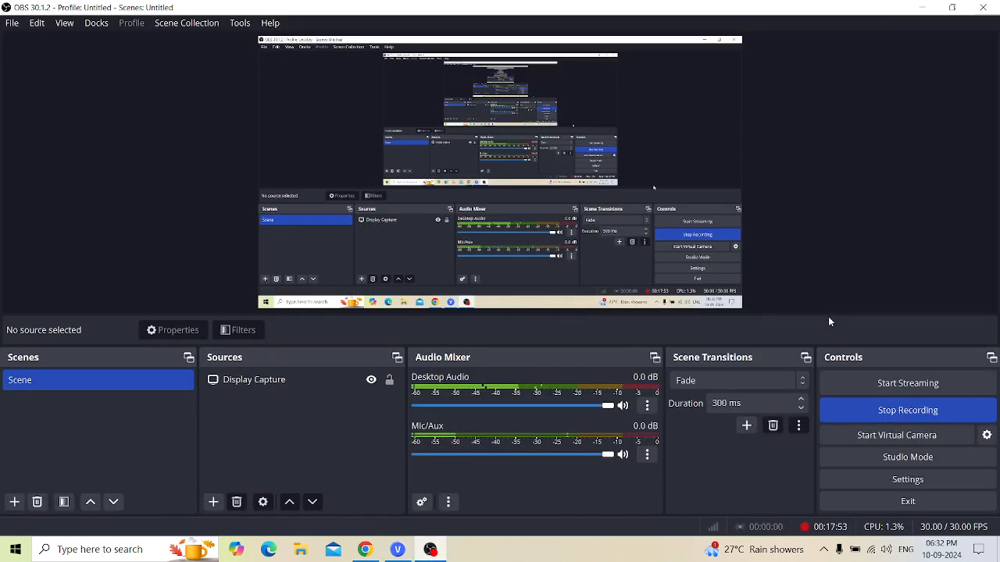